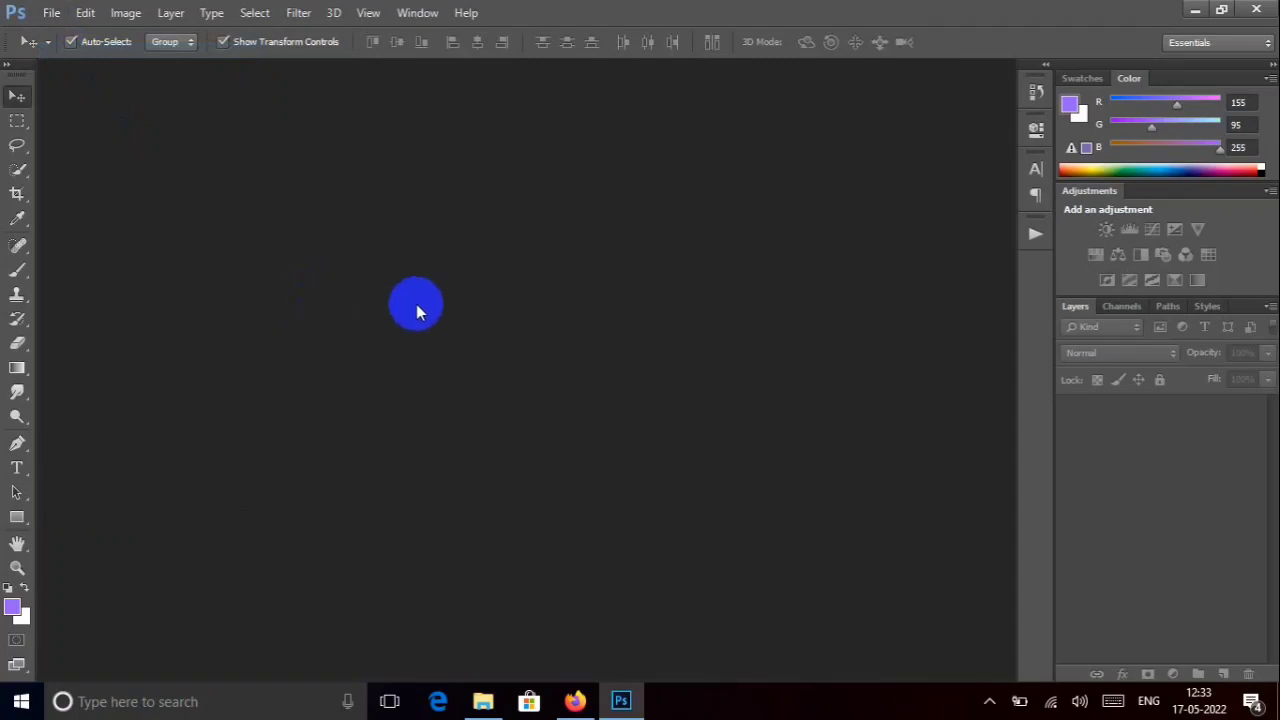
- Open the files kumar, ntr1, ntr2, ntr3 and ntr4 together from the ntr pictures folder, acknowledging the missing-font warnings
double_click(508, 314)
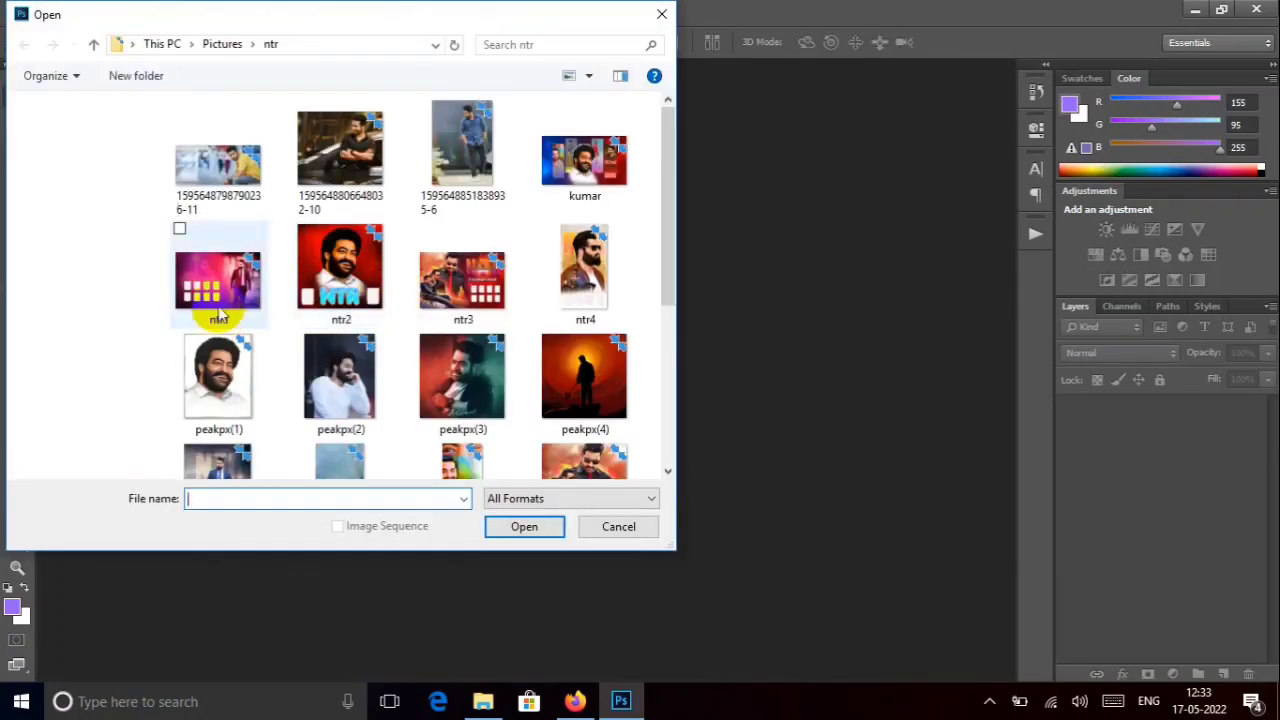
click(582, 165)
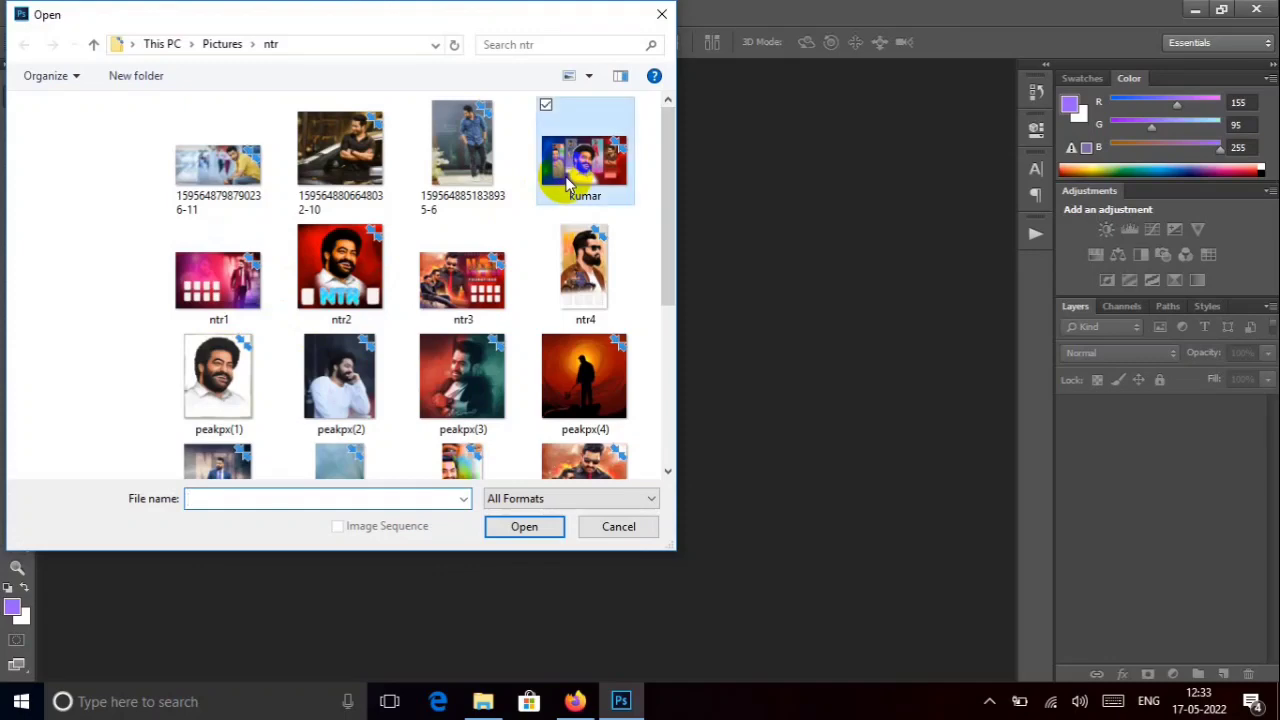
ctrl+click(252, 287)
ctrl+click(345, 280)
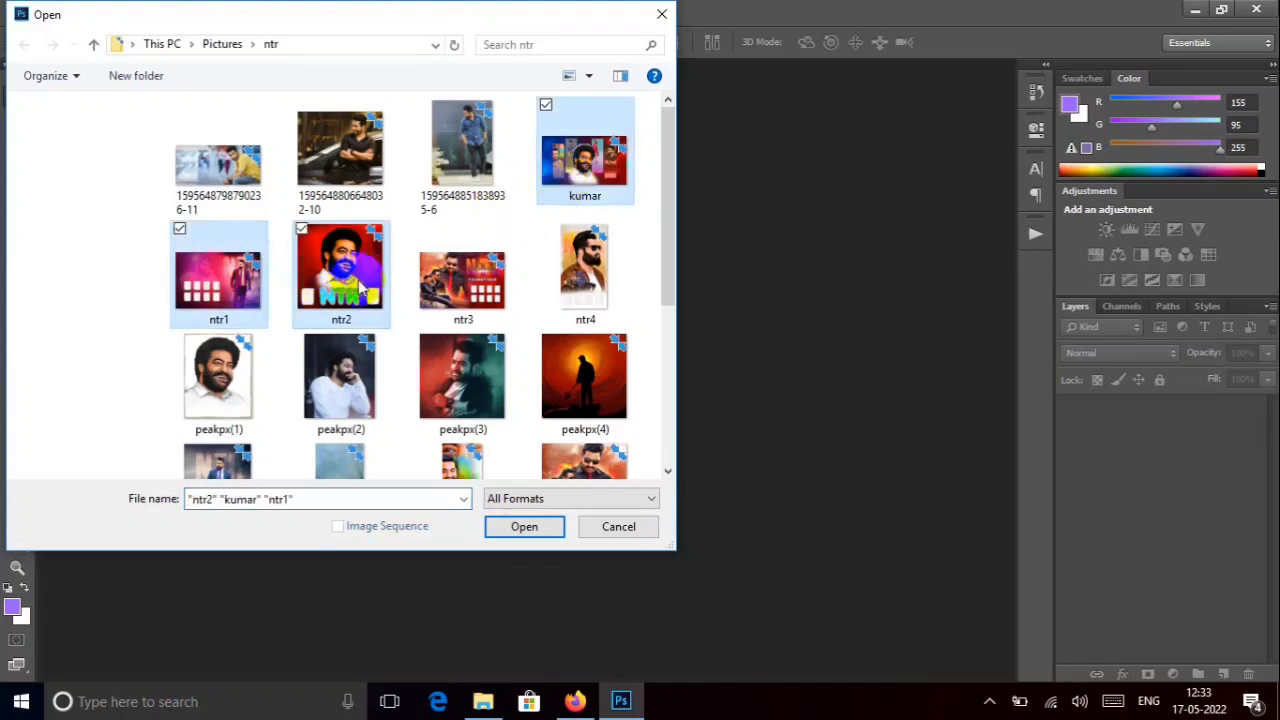
ctrl+click(455, 292)
ctrl+click(585, 272)
click(526, 527)
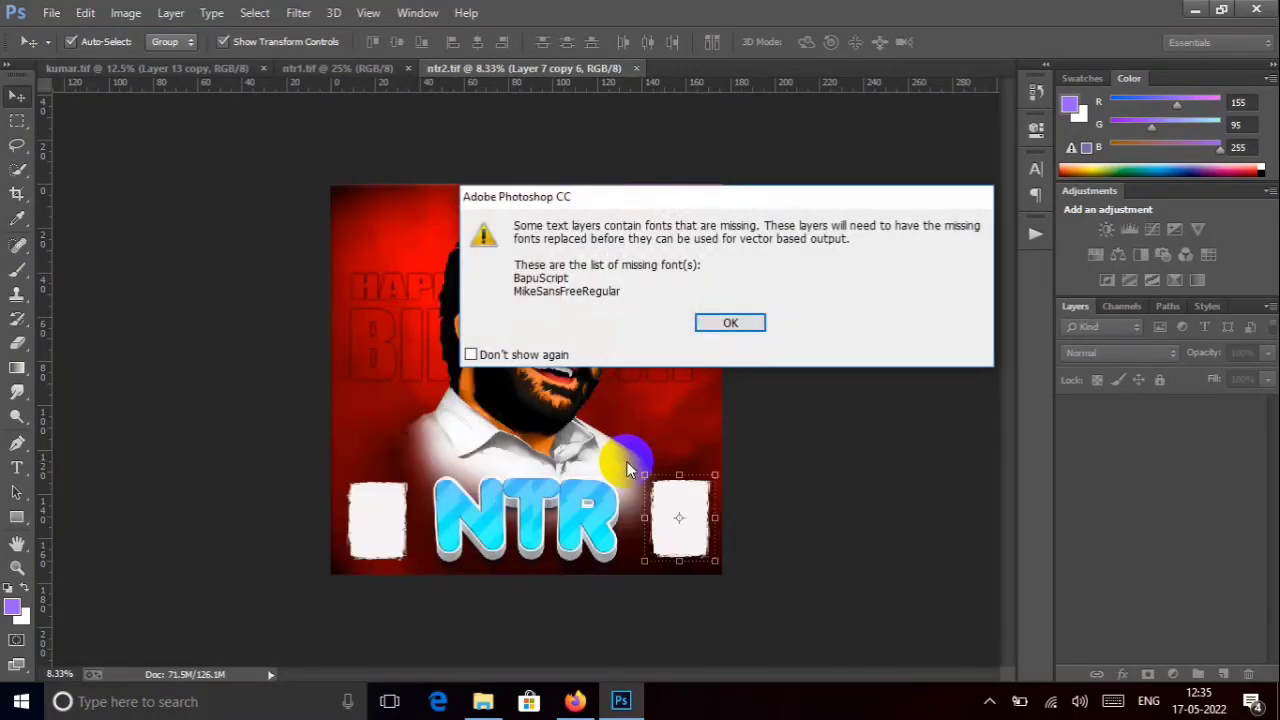
click(735, 323)
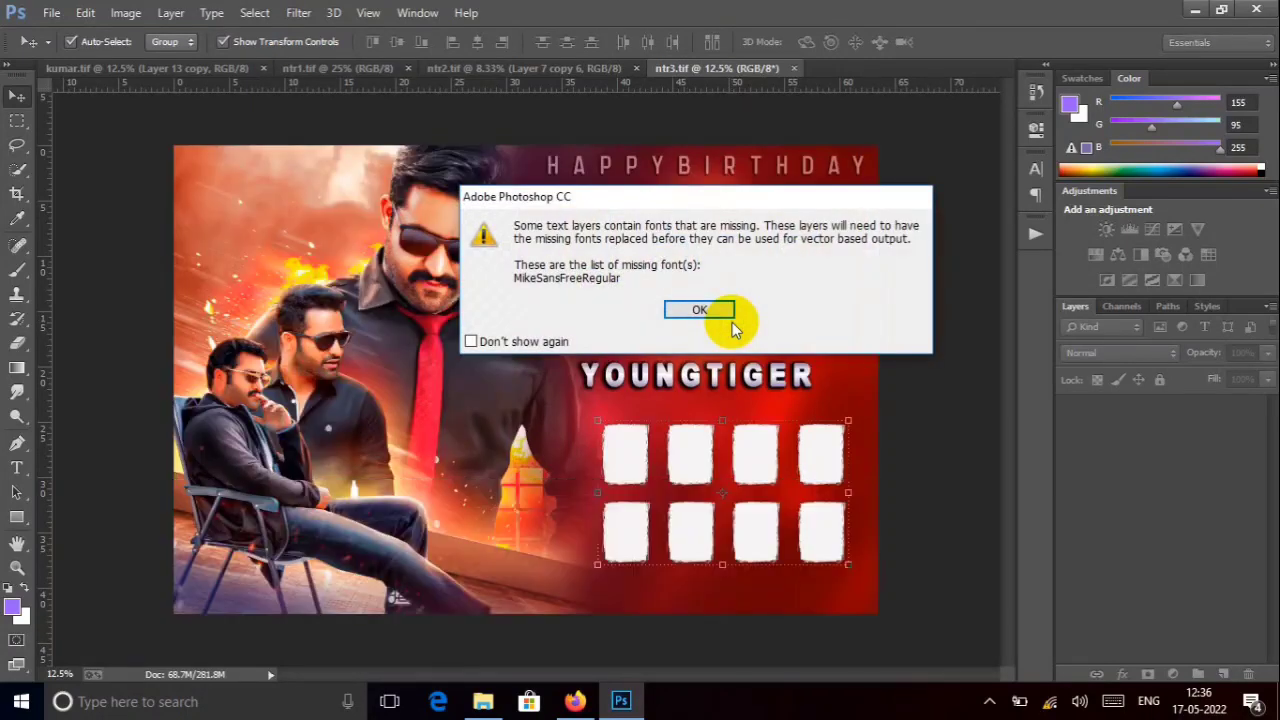
click(700, 310)
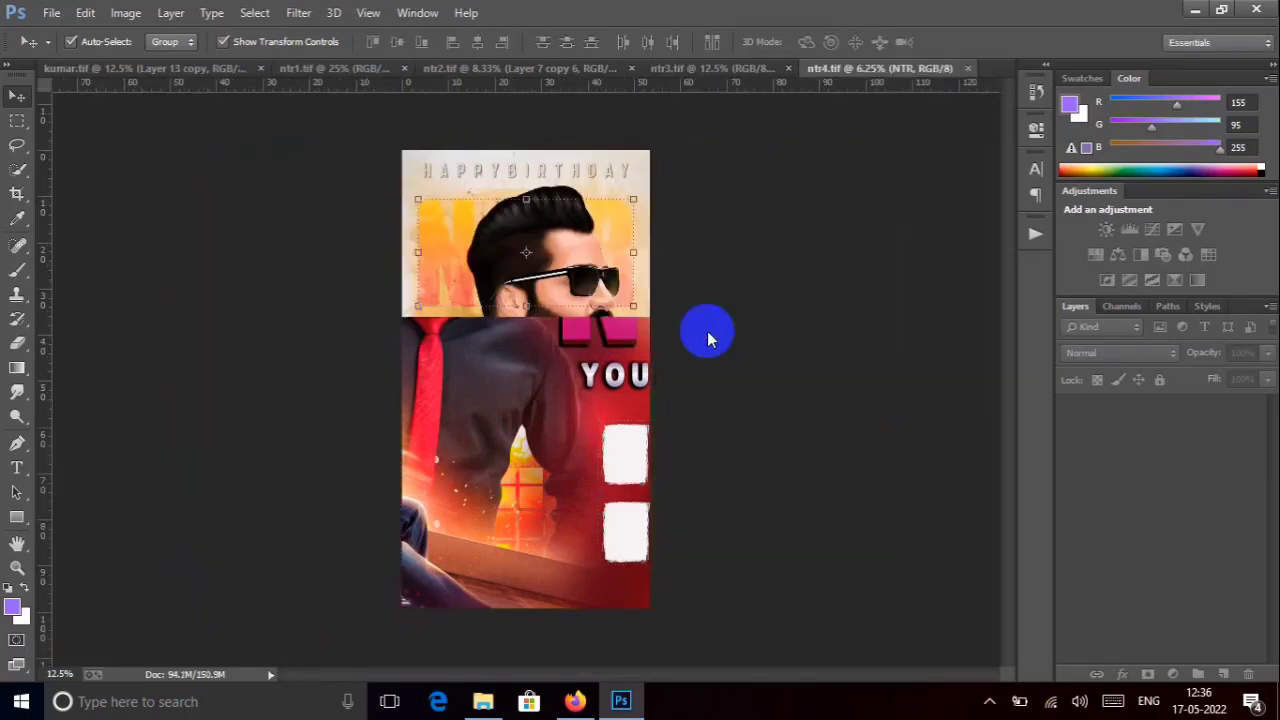
- Bring the kumar.tif document to the front and fit the whole banner on screen
click(124, 66)
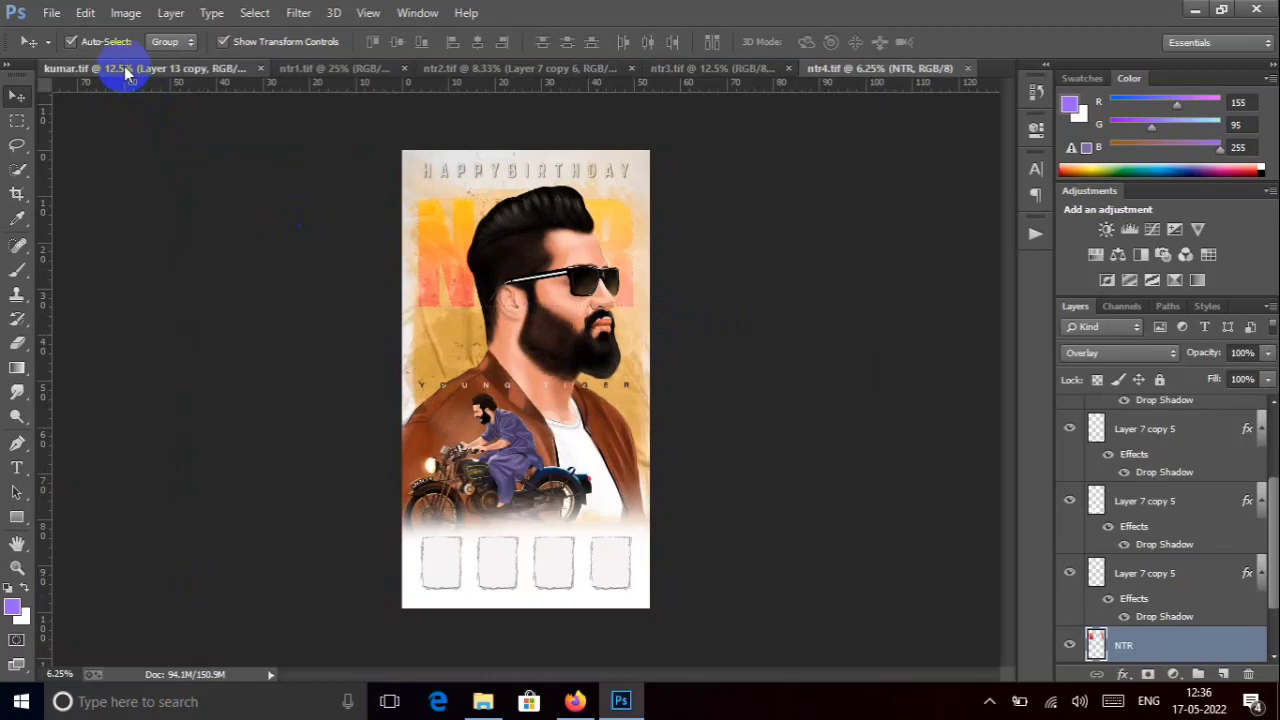
click(447, 280)
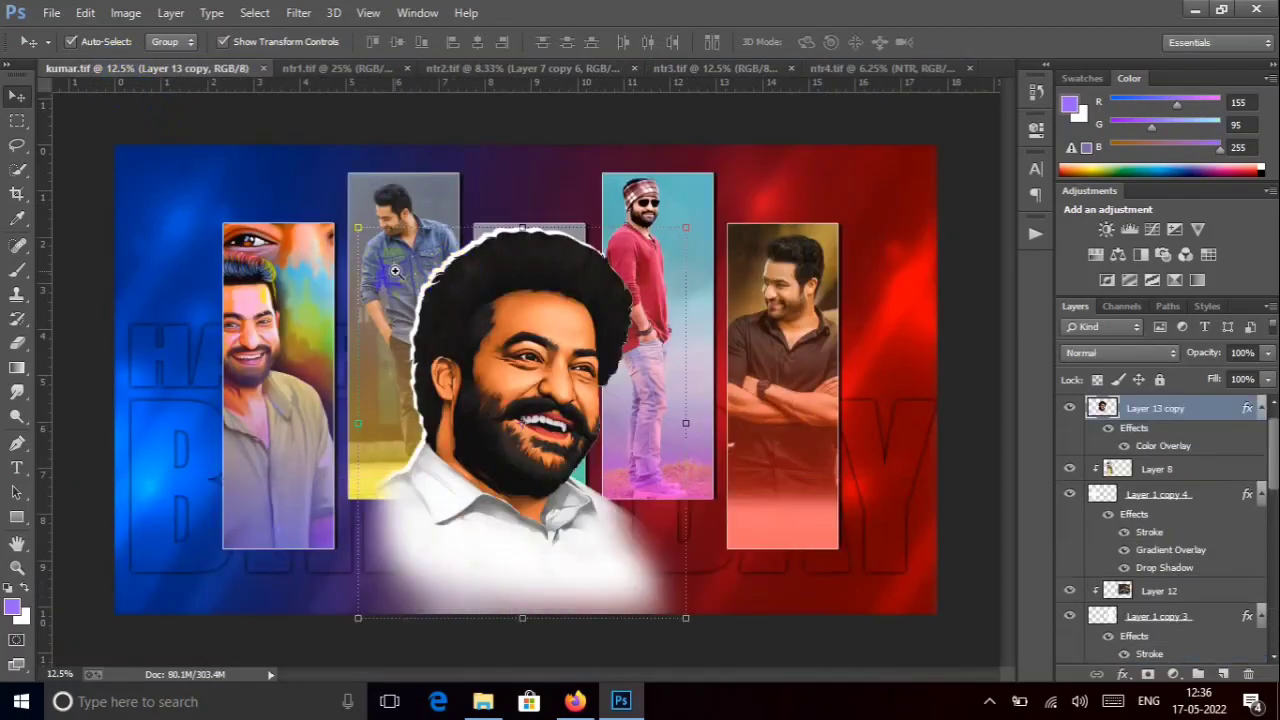
right_click(400, 270)
click(422, 287)
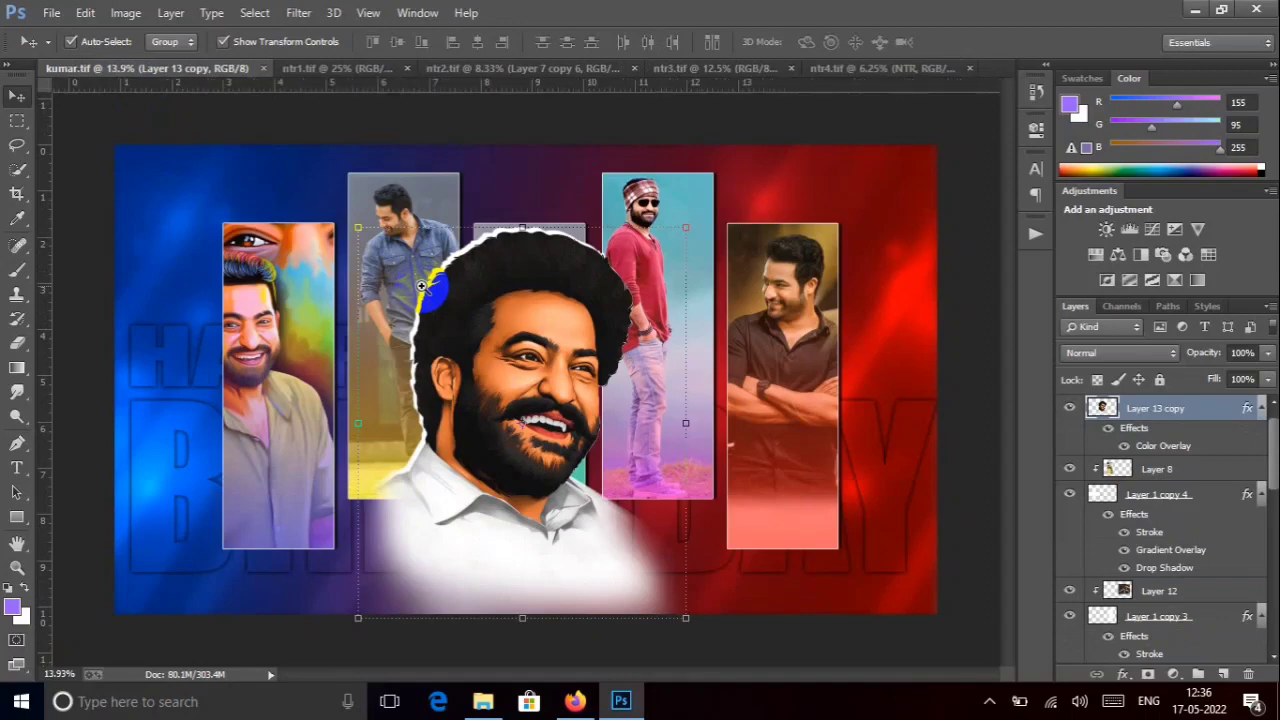
click(432, 290)
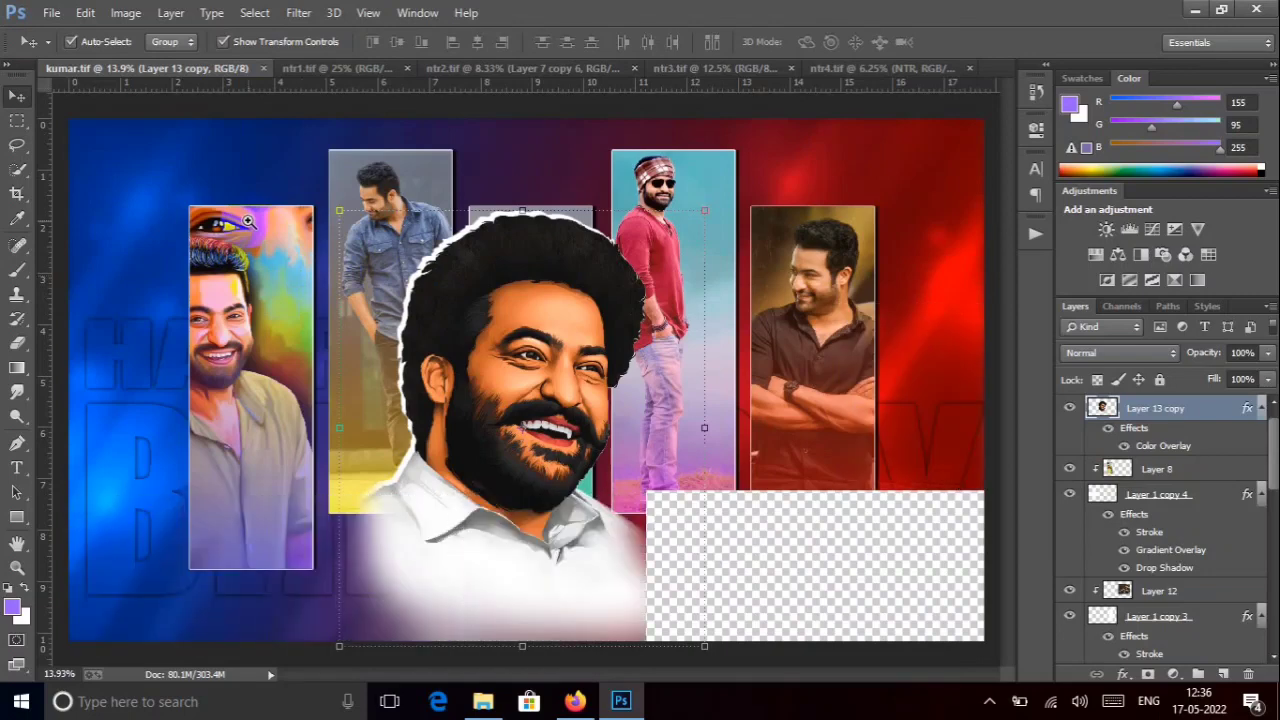
- Examine the banner's central portrait and the surrounding photo strips up close, then return to the full view
scroll(247, 220, up, 2)
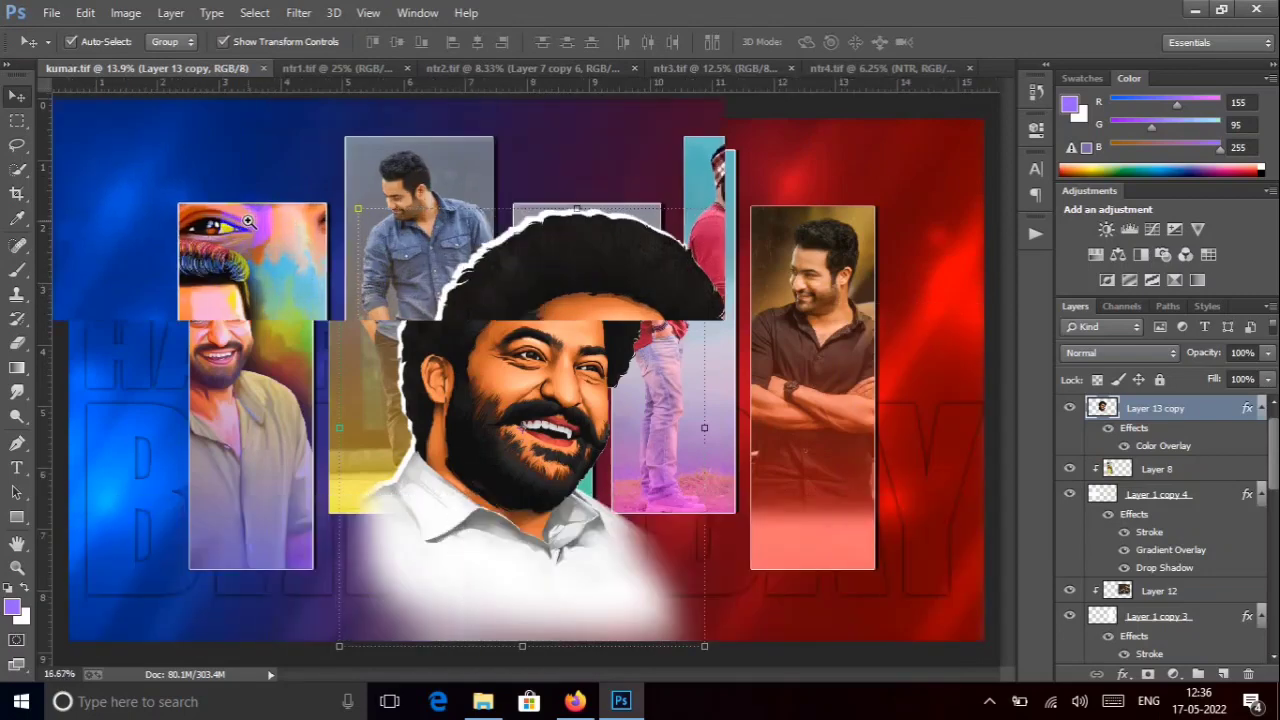
scroll(247, 220, up, 2)
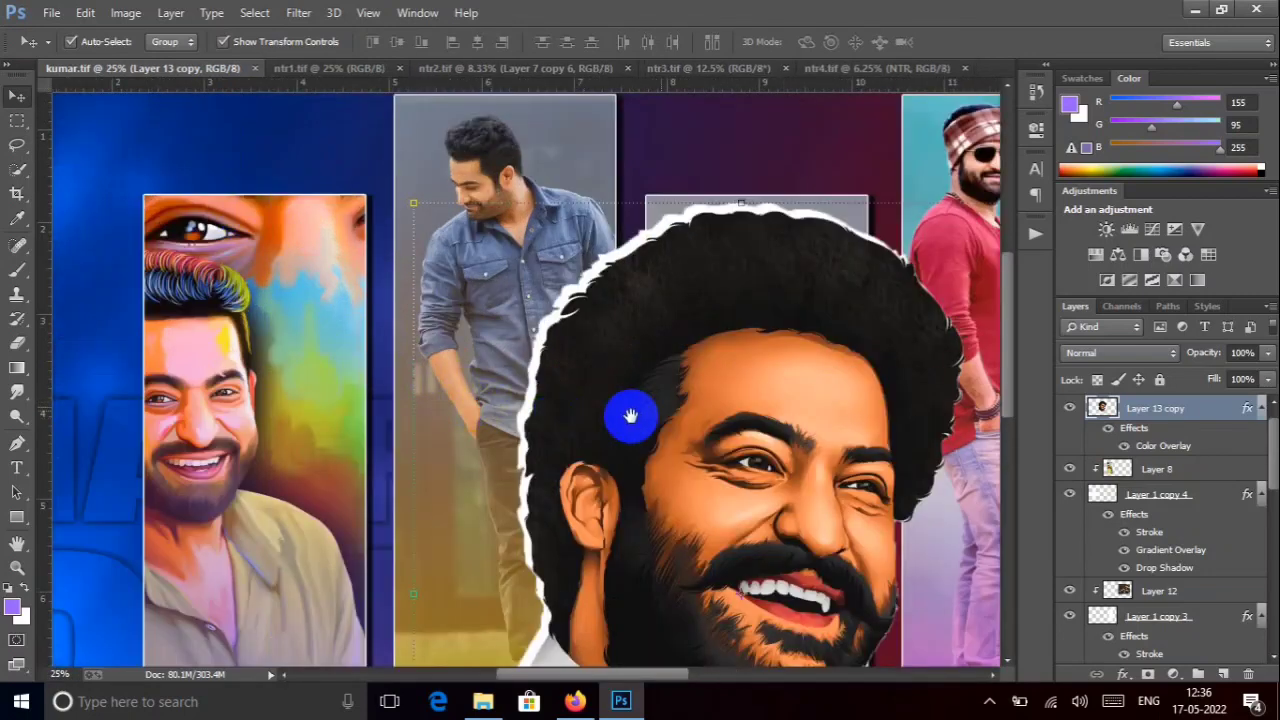
drag(746, 366, 334, 391)
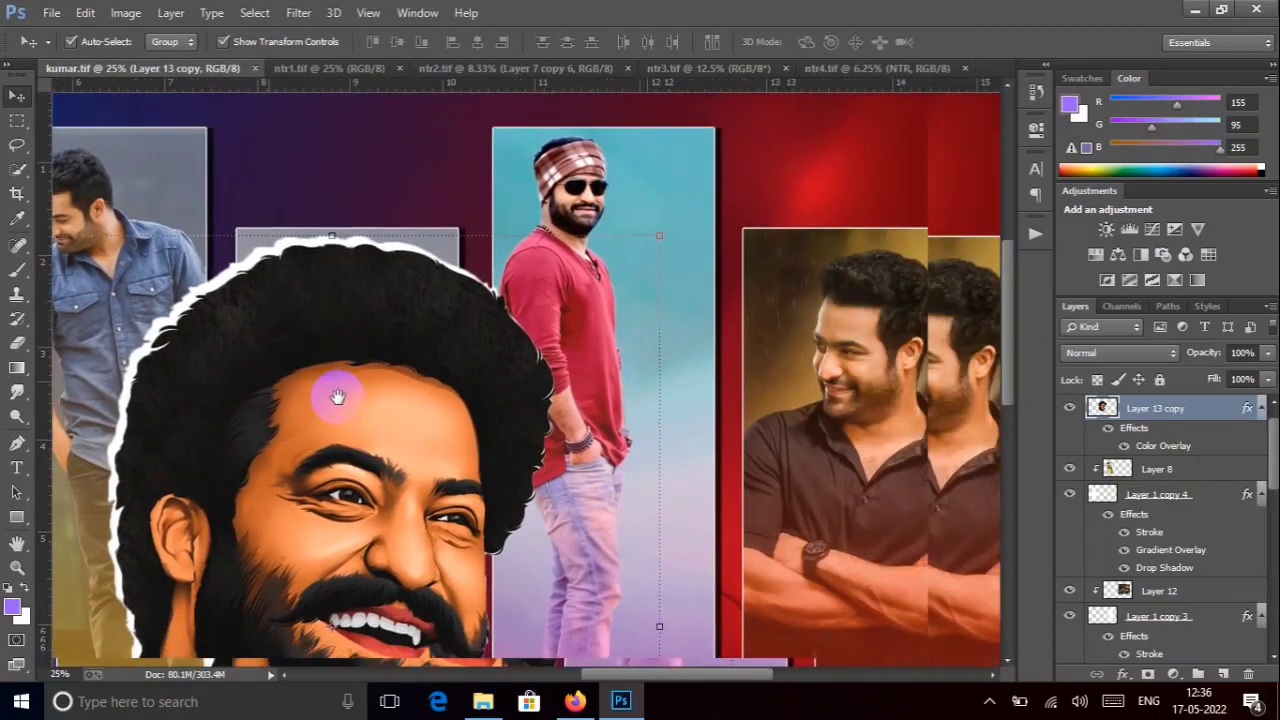
drag(677, 397, 434, 263)
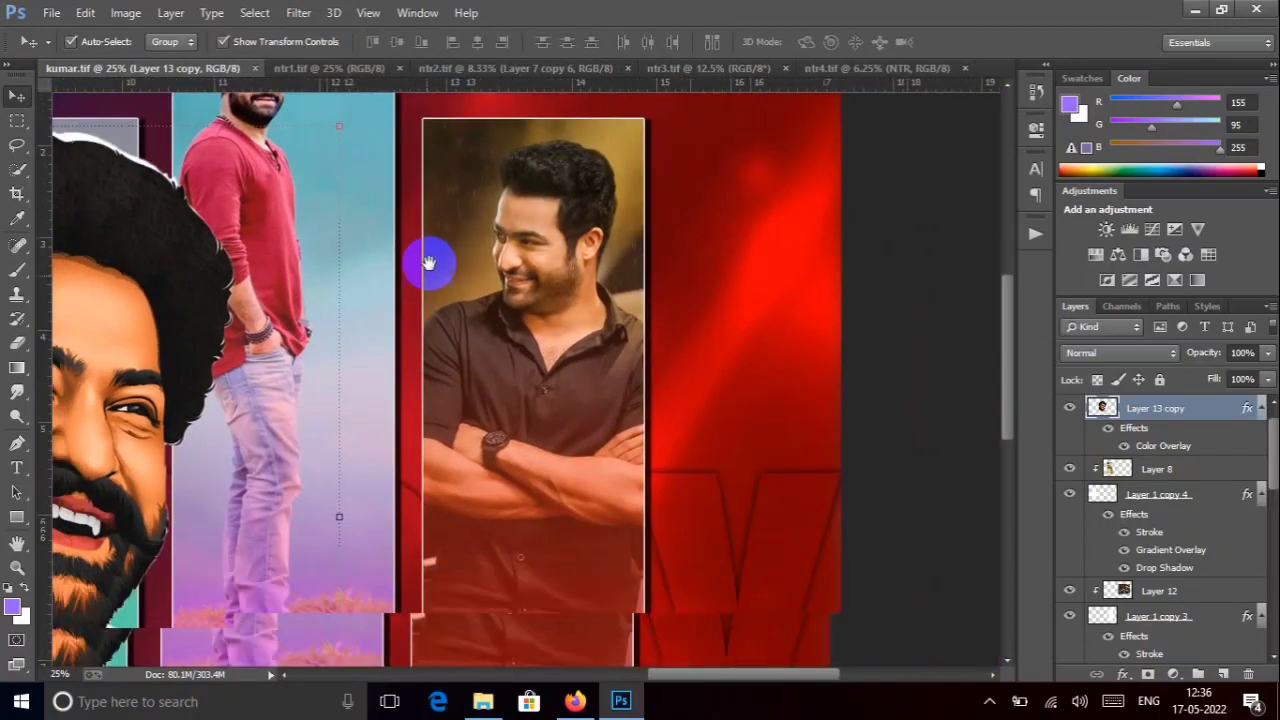
drag(354, 443, 820, 349)
drag(327, 384, 441, 388)
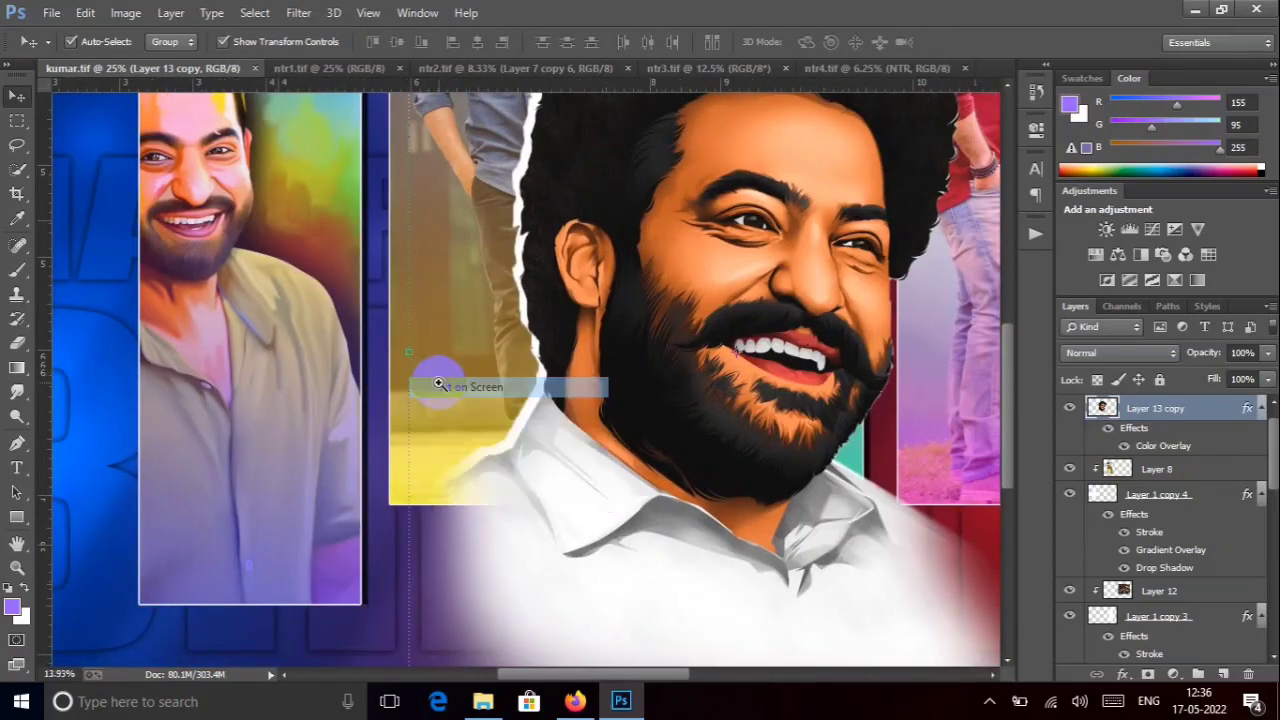
scroll(443, 386, down, 5)
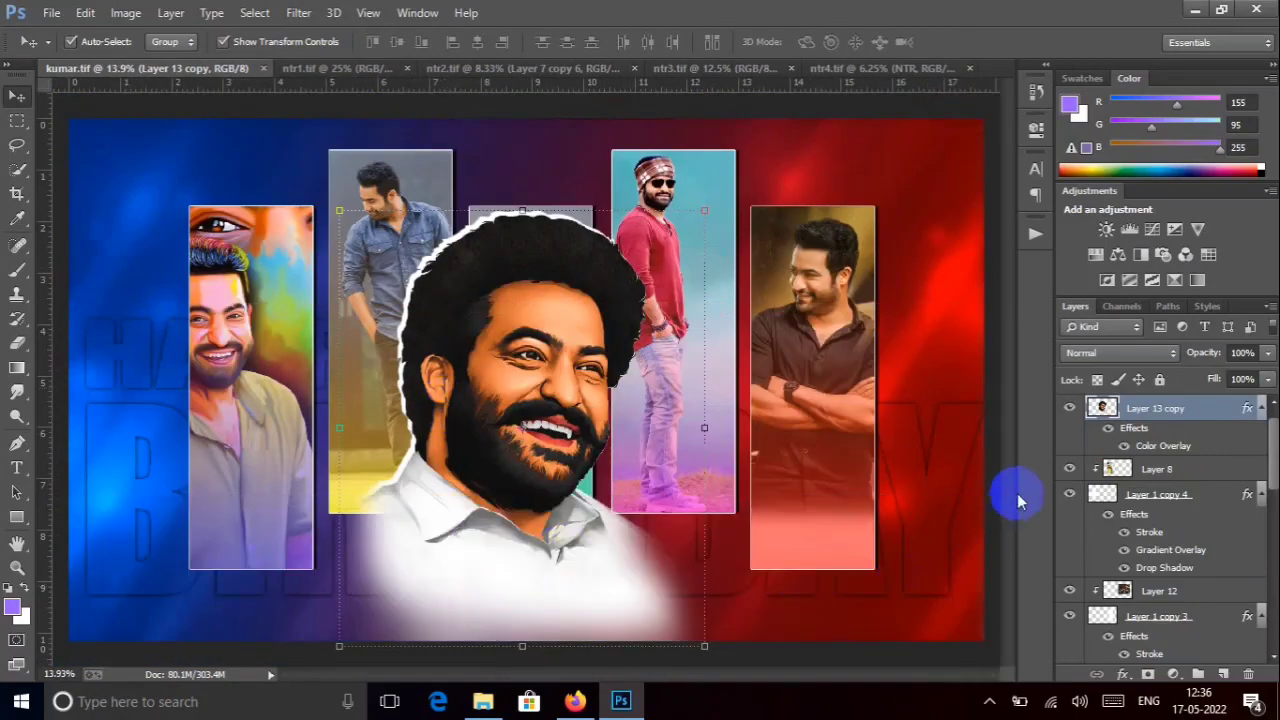
- Hide the central portrait layers Layer 13 and Layer 13 copy, plus Layer 8 and its frame Layer 1 copy 4
click(1069, 411)
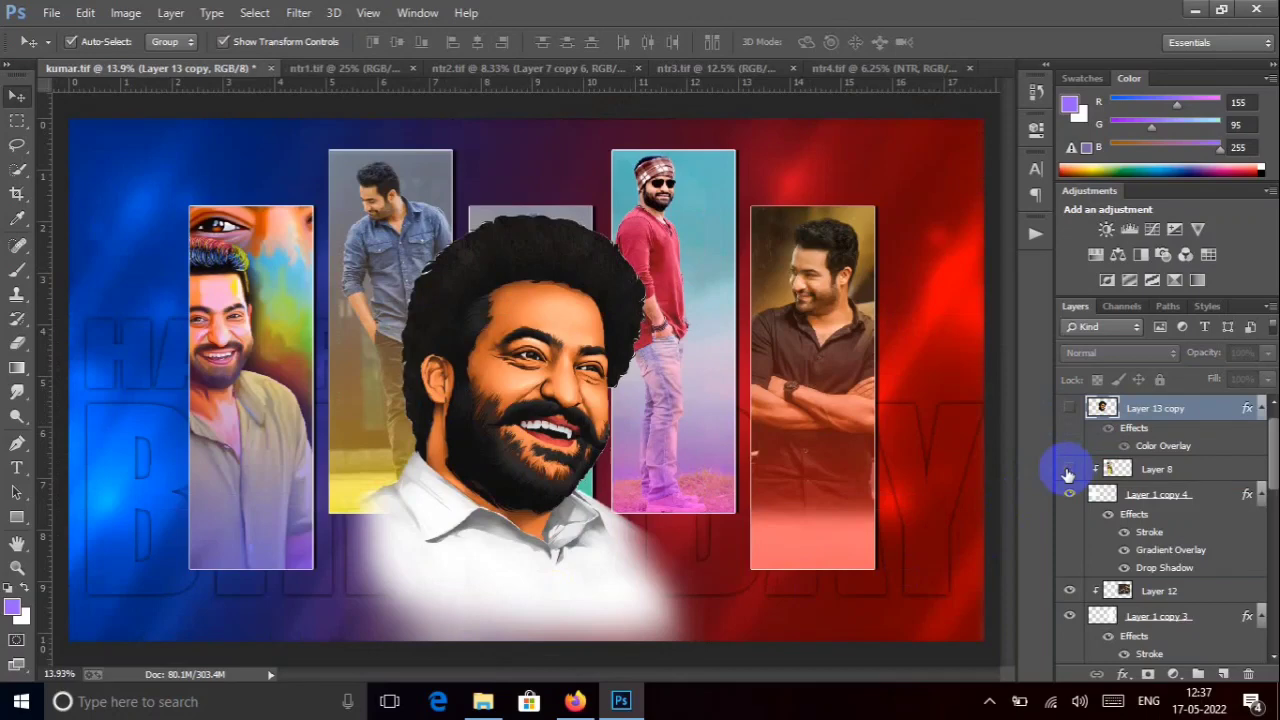
click(1068, 474)
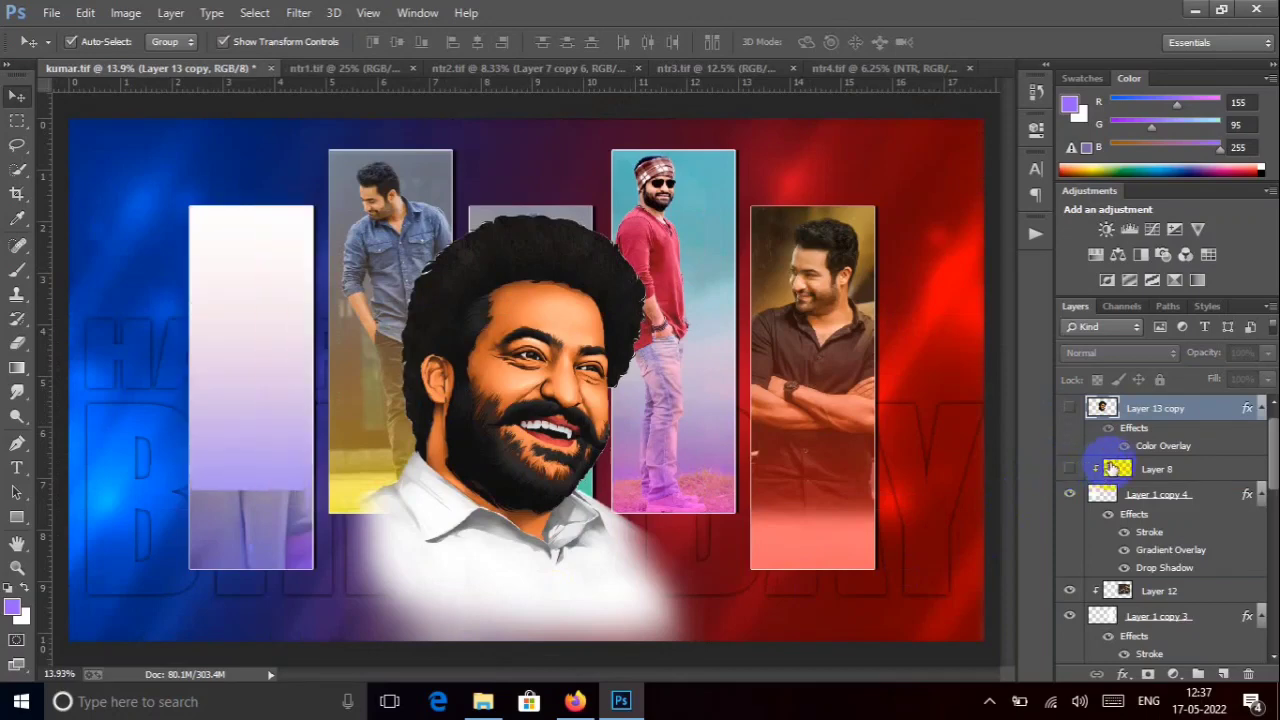
scroll(1080, 445, up, 1)
click(1069, 408)
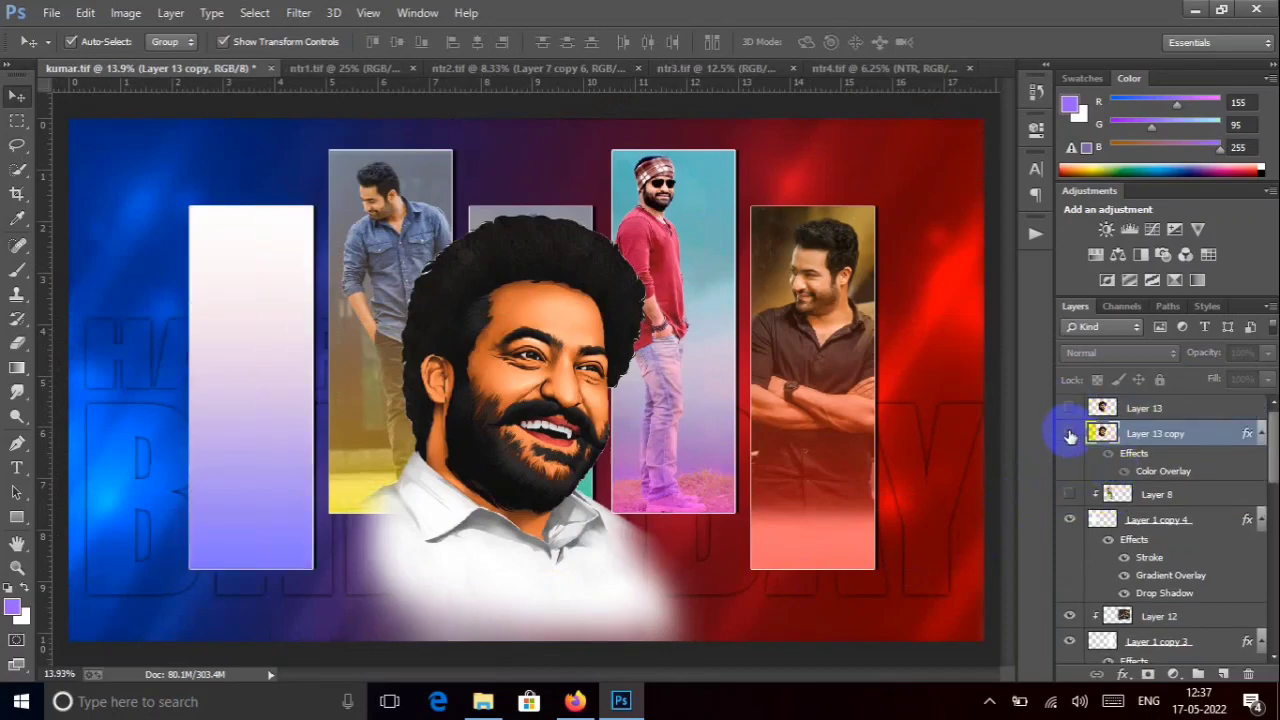
click(1069, 434)
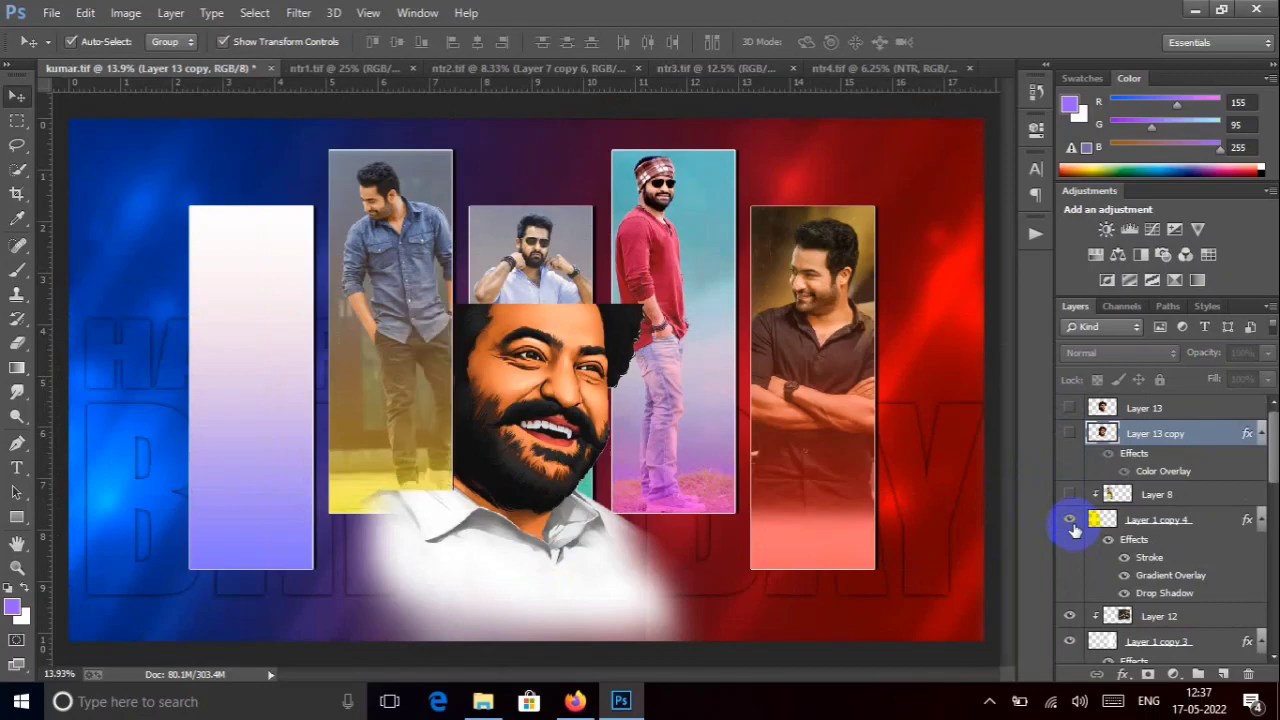
click(1069, 521)
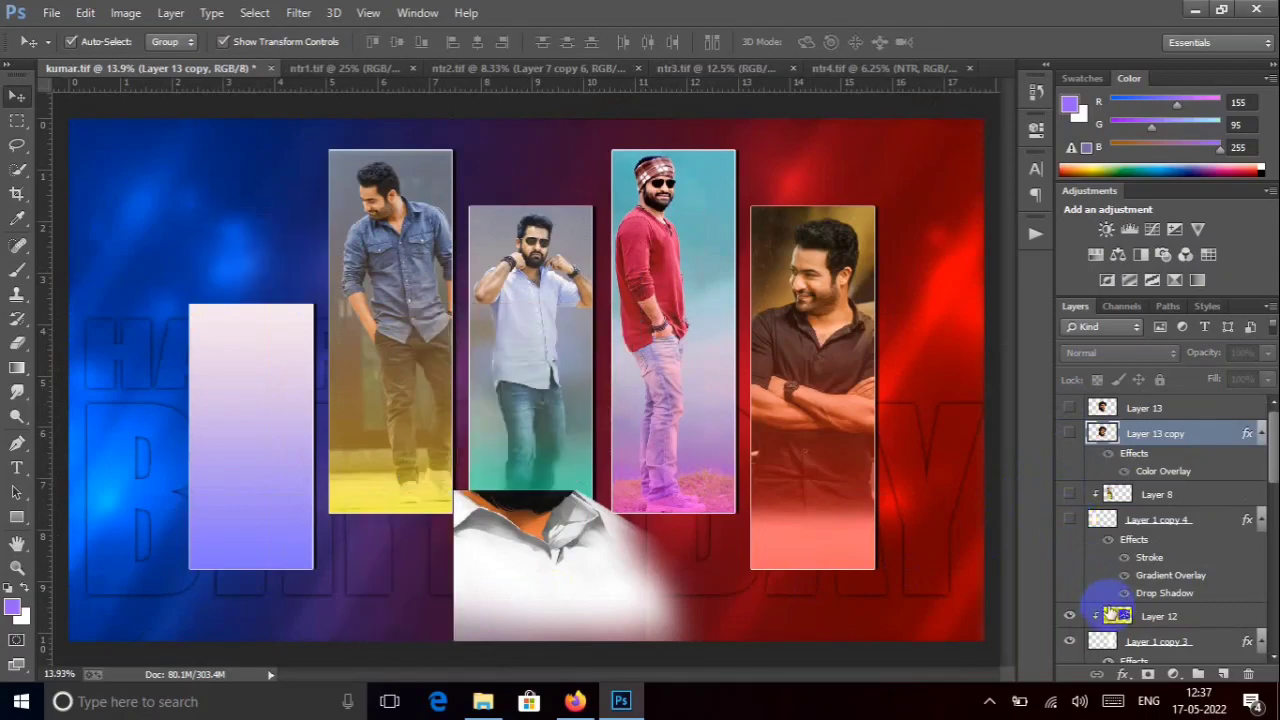
- Hide the photos Layer 12 and Layer 11 together with their frames Layer 1 copy 3 and Layer 1 copy 2
scroll(1107, 612, down, 1)
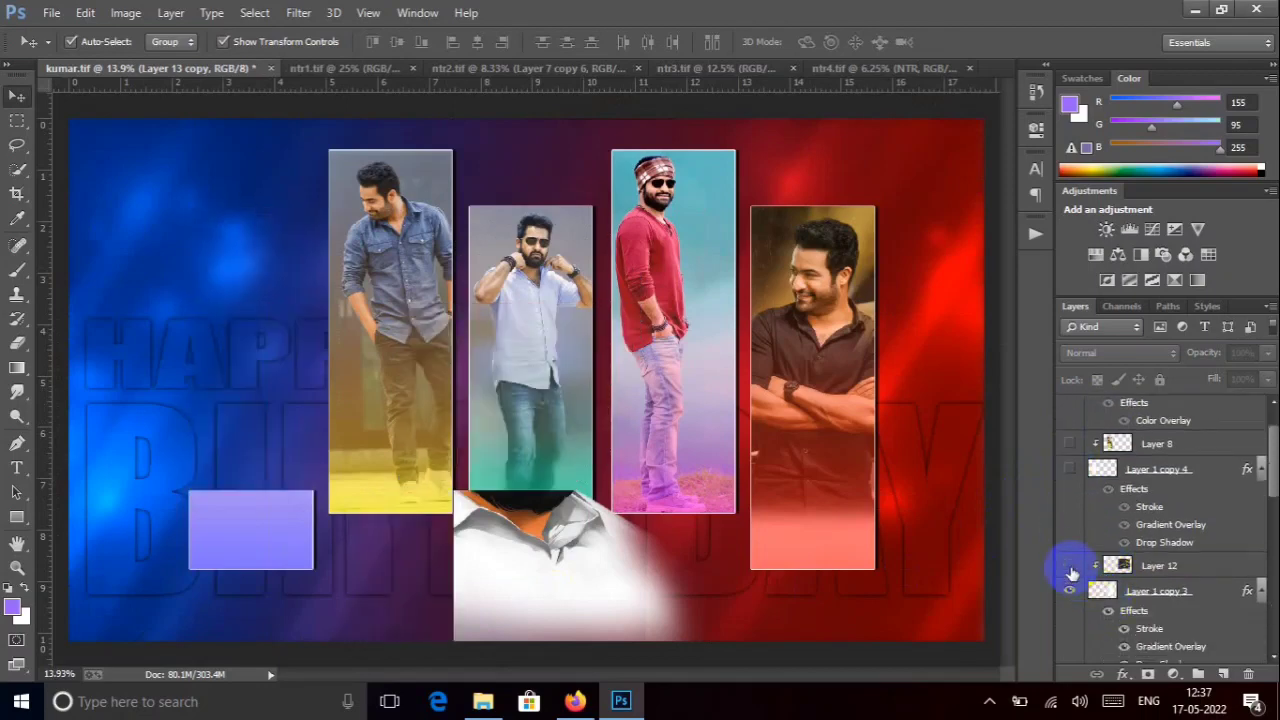
click(1070, 566)
click(1070, 595)
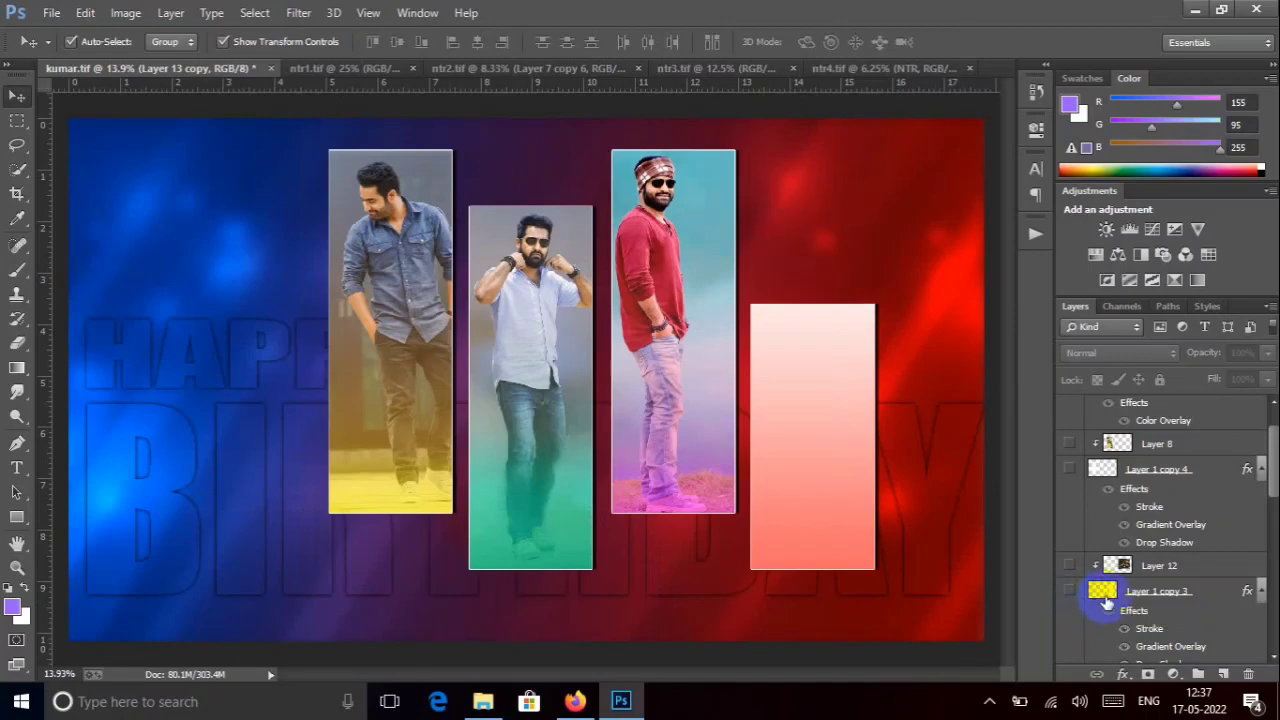
scroll(1110, 600, down, 5)
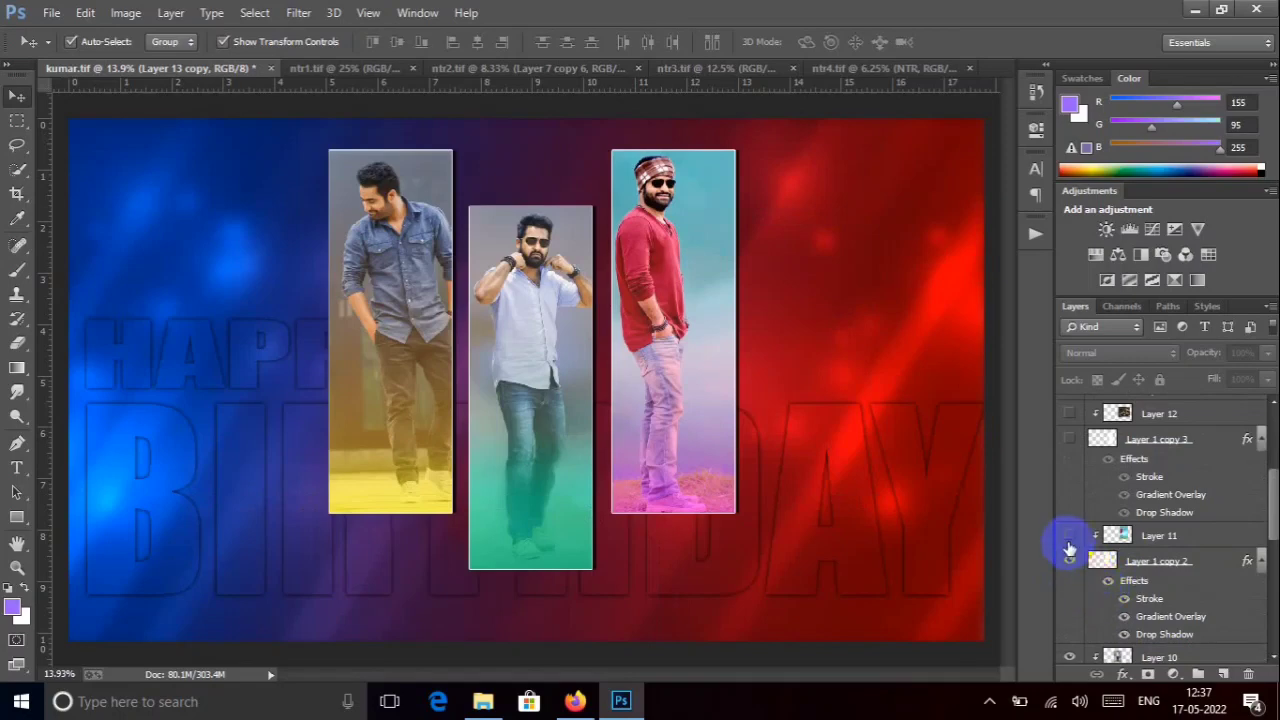
click(1068, 540)
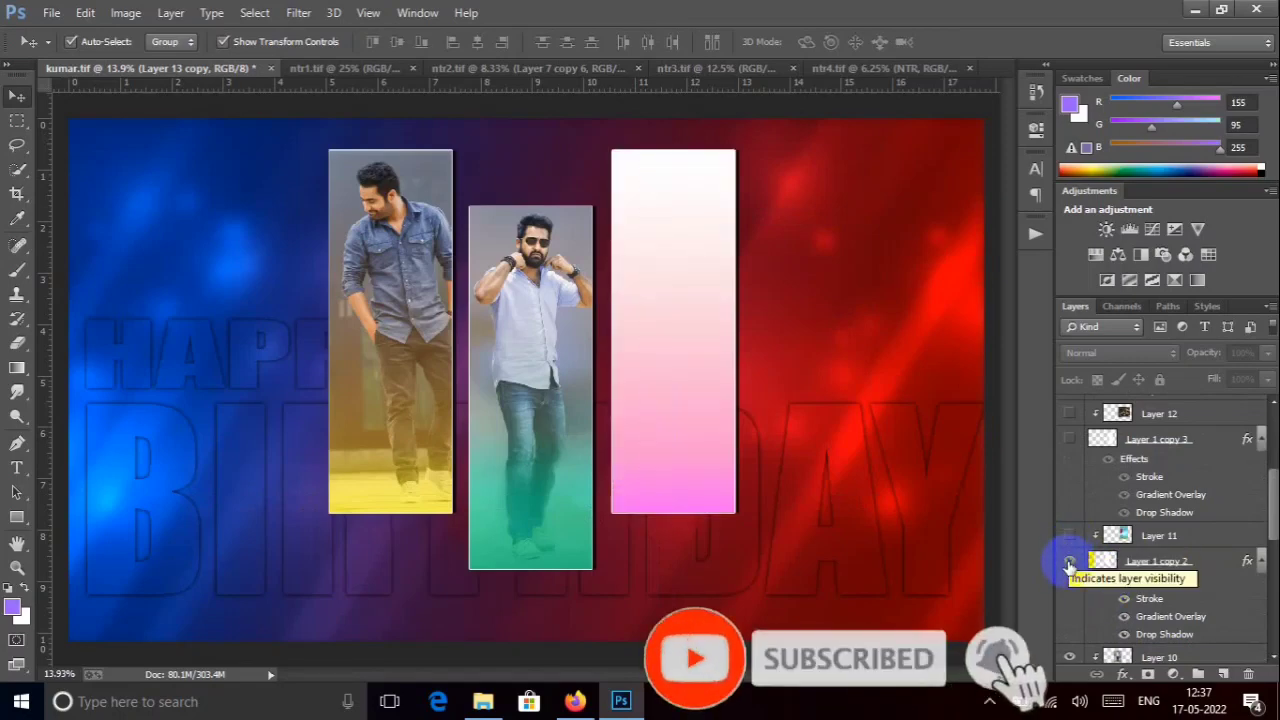
click(1069, 562)
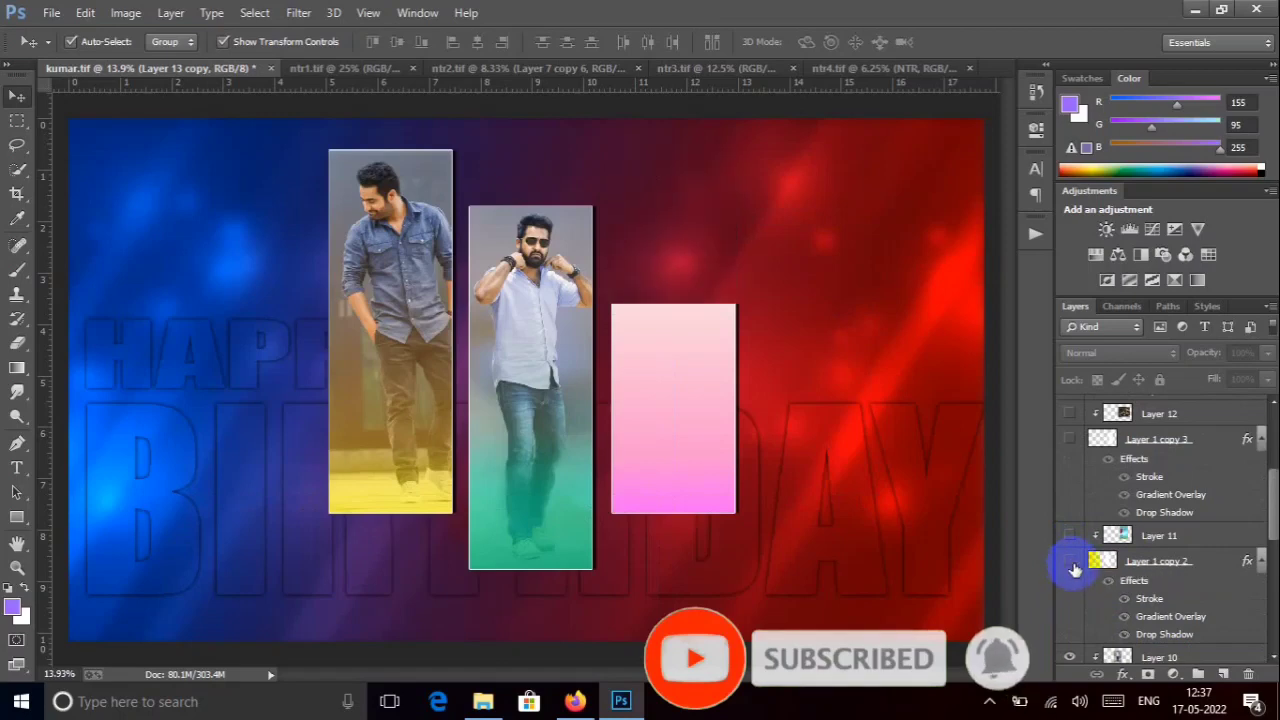
- Hide the photos Layer 10 and Layer 9 together with their frames Layer 1 copy and Layer 1
scroll(1103, 587, down, 2)
scroll(1095, 585, down, 3)
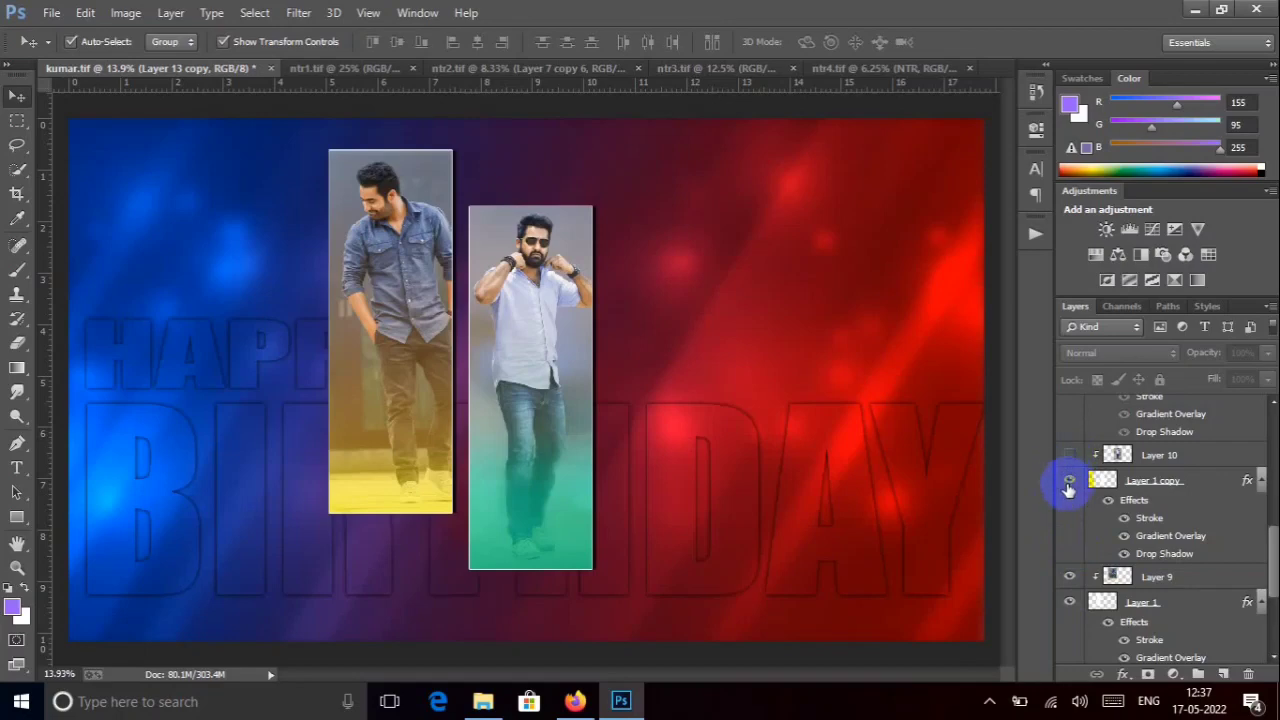
click(1069, 482)
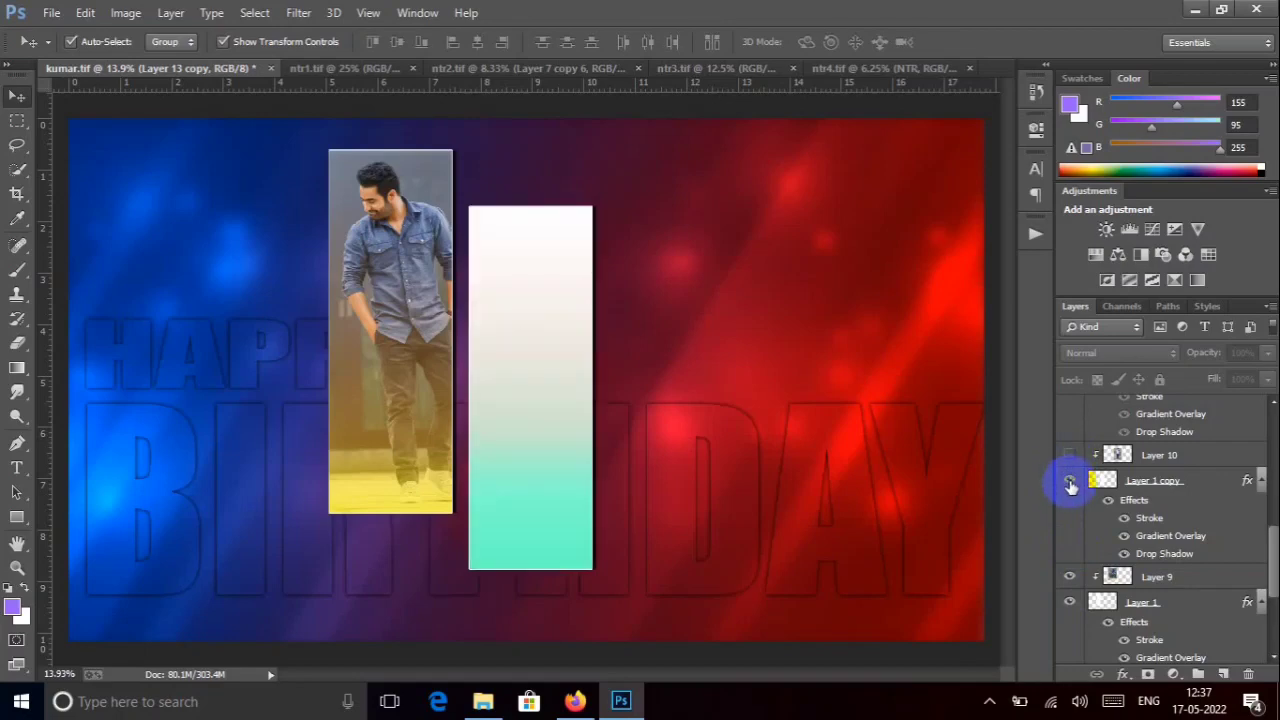
click(1070, 482)
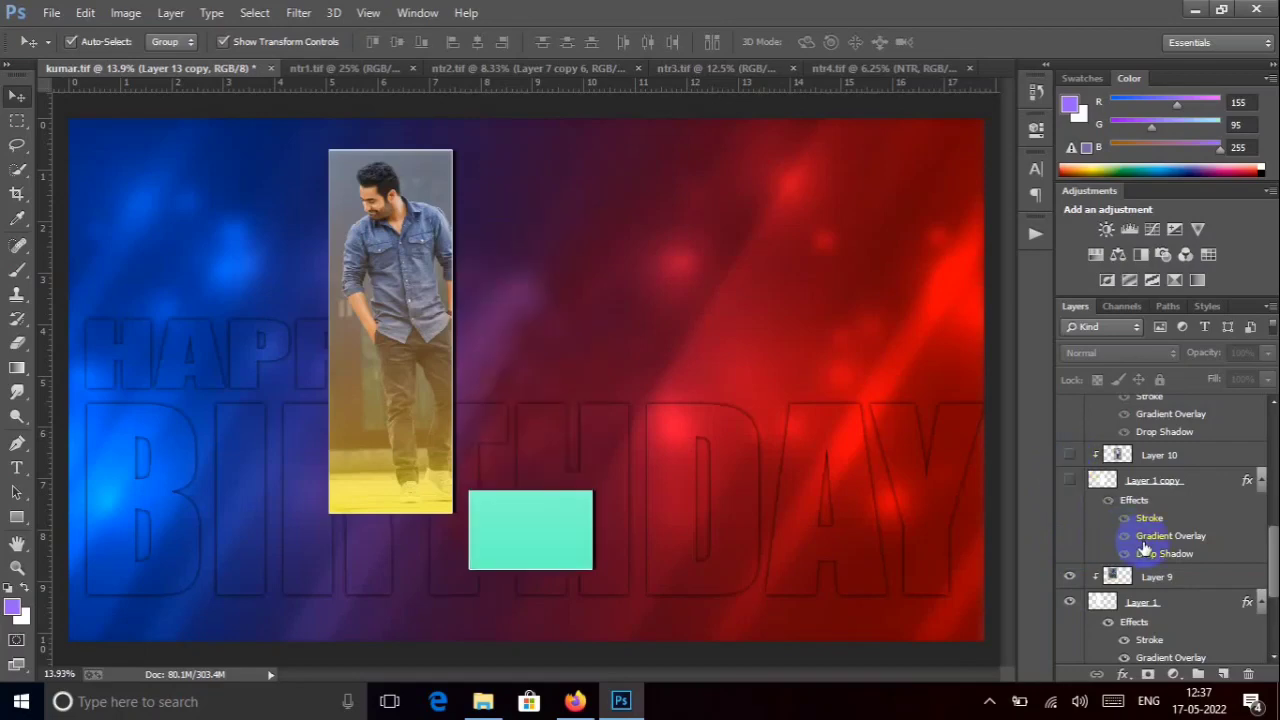
scroll(1145, 553, down, 2)
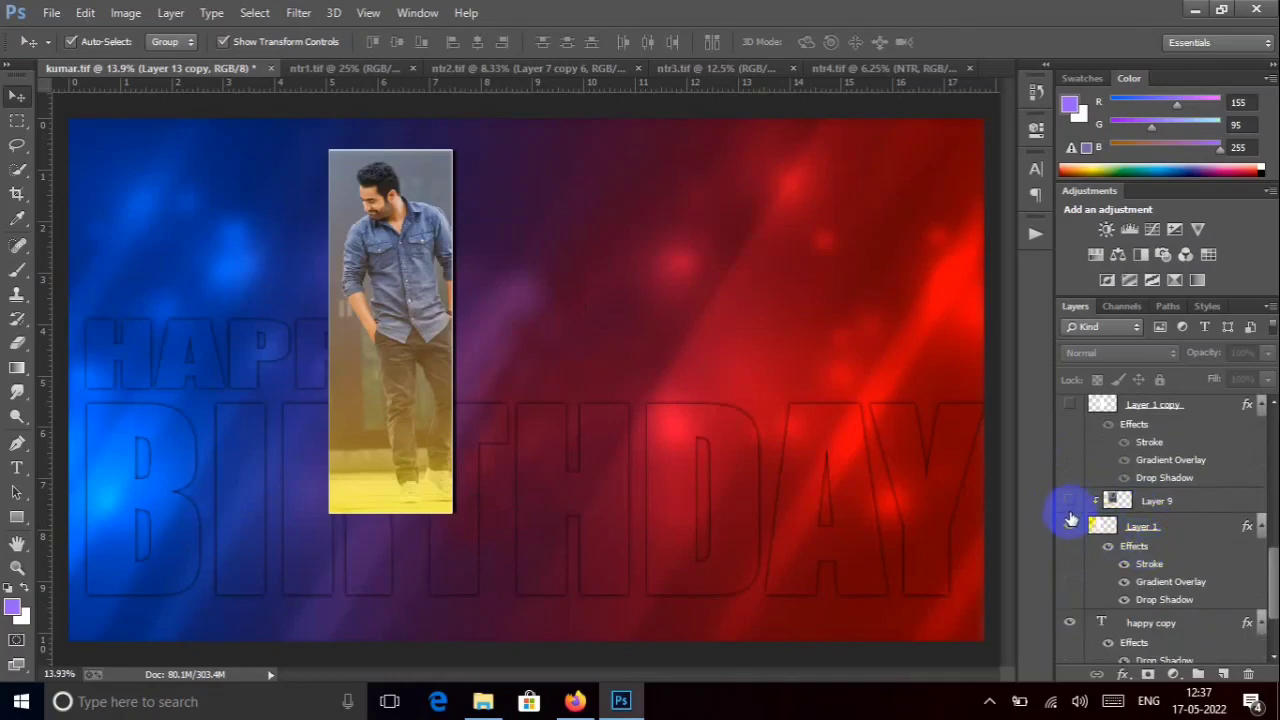
click(1070, 526)
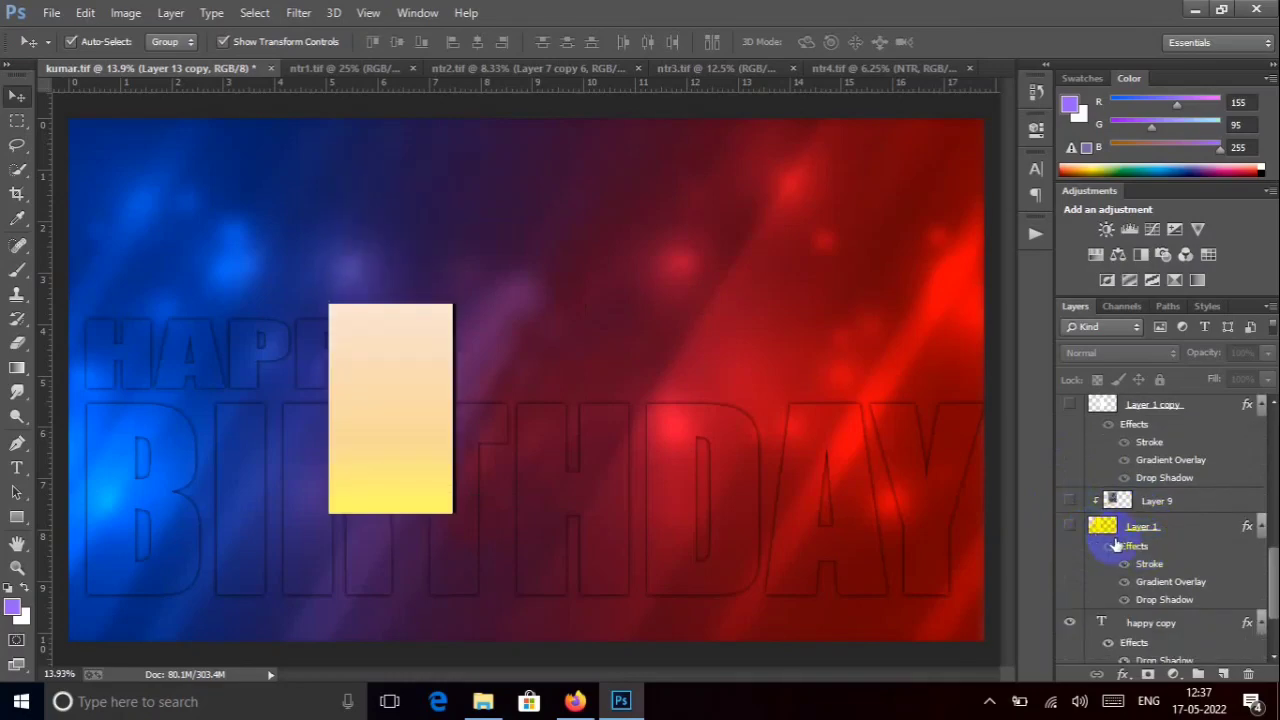
- Hide the happy copy and birthday text layers and the Background layer
scroll(1115, 545, down, 4)
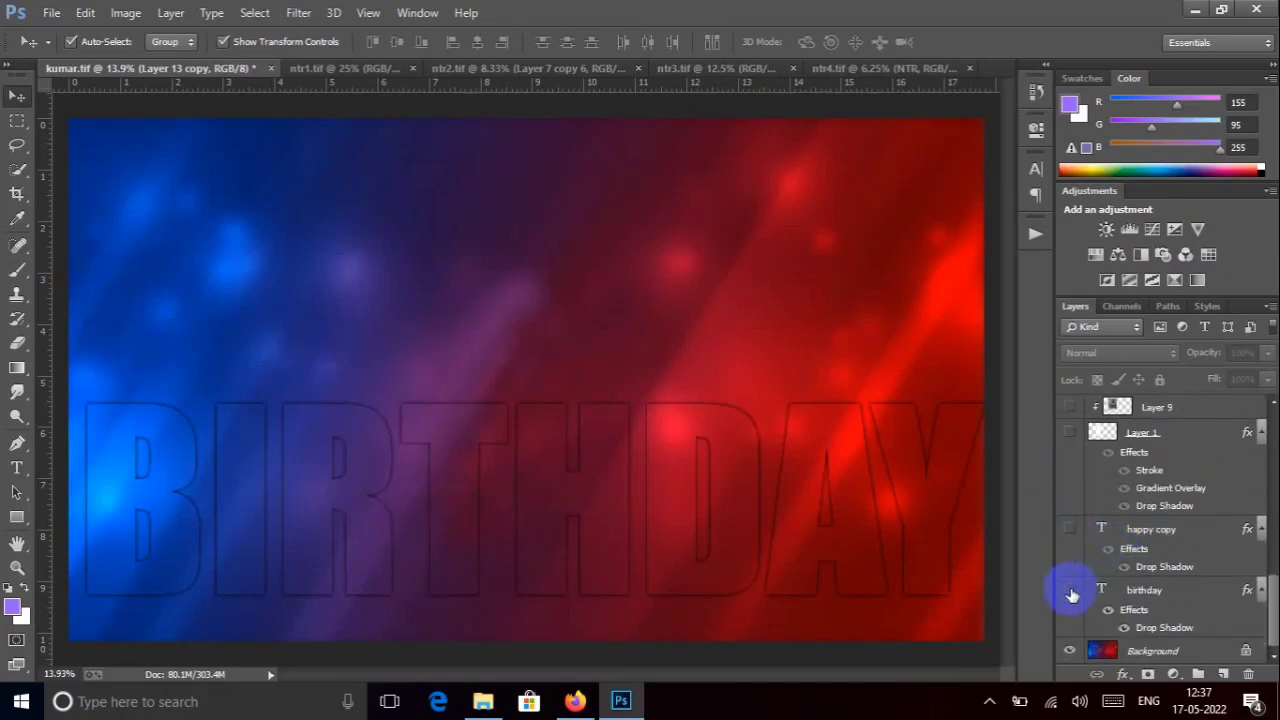
click(1071, 594)
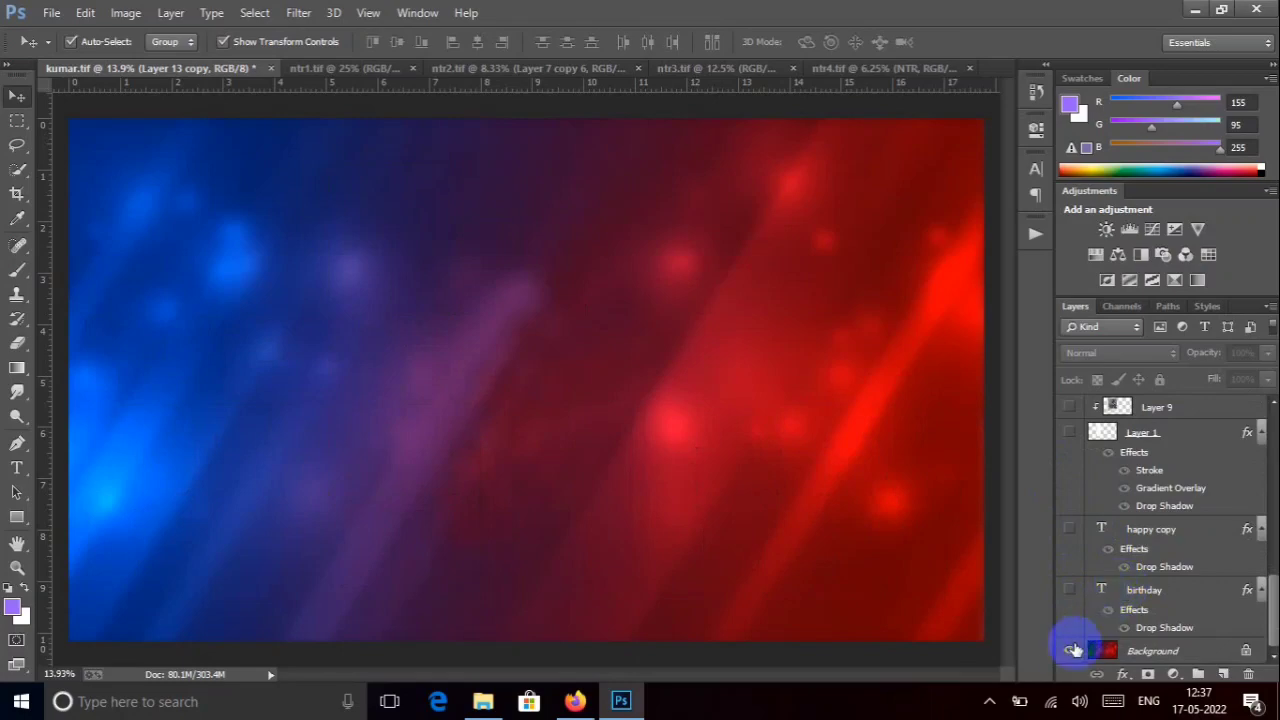
click(1070, 652)
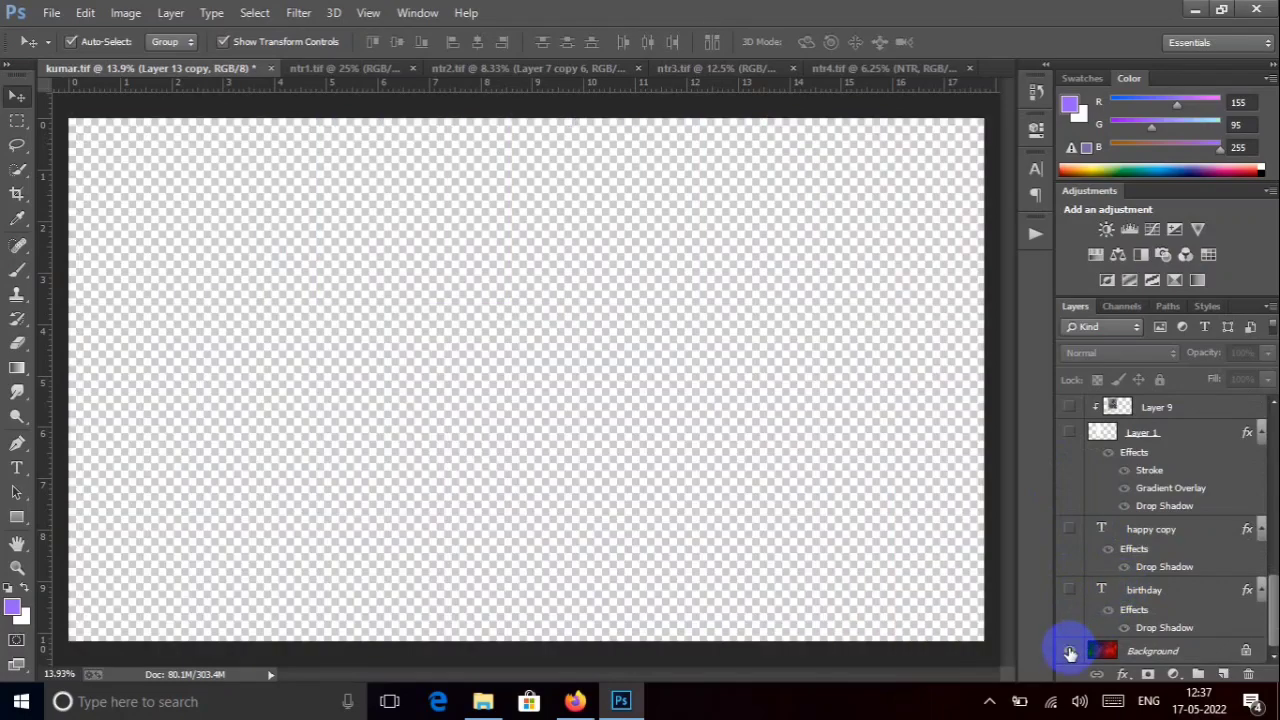
- Make the Background layer and the birthday and happy copy text layers visible again
click(1070, 652)
click(1069, 590)
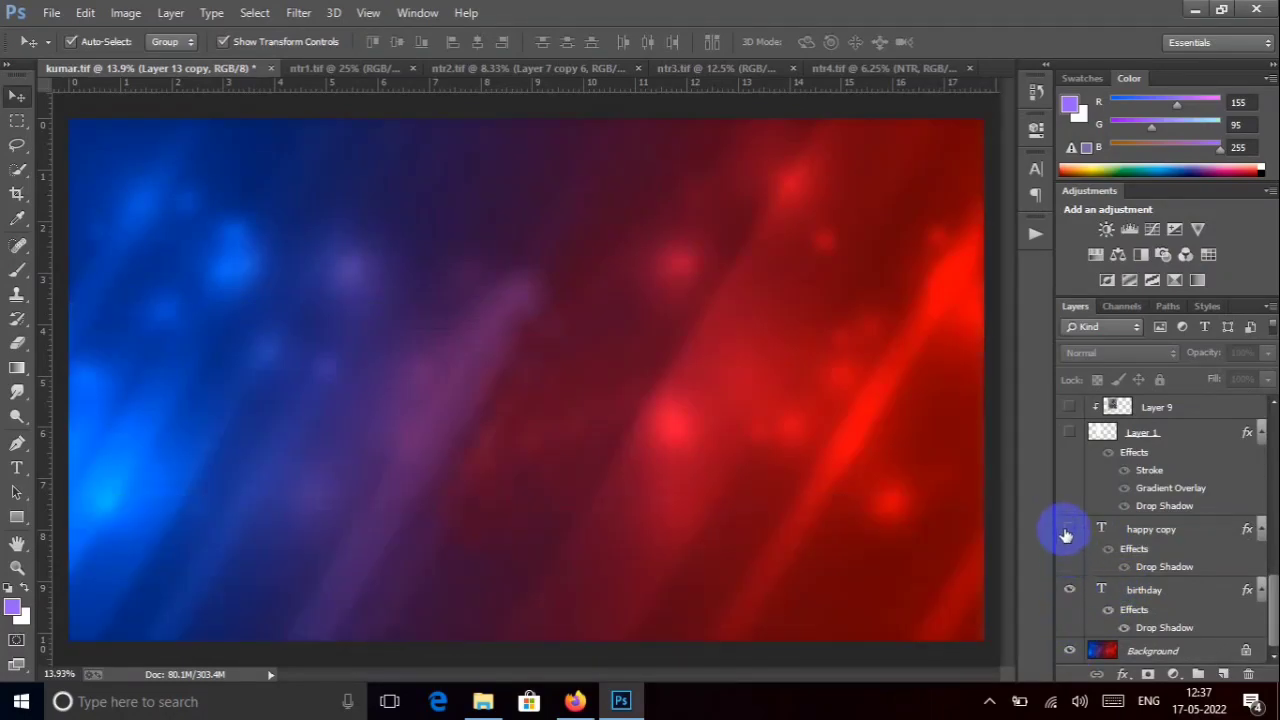
click(1068, 532)
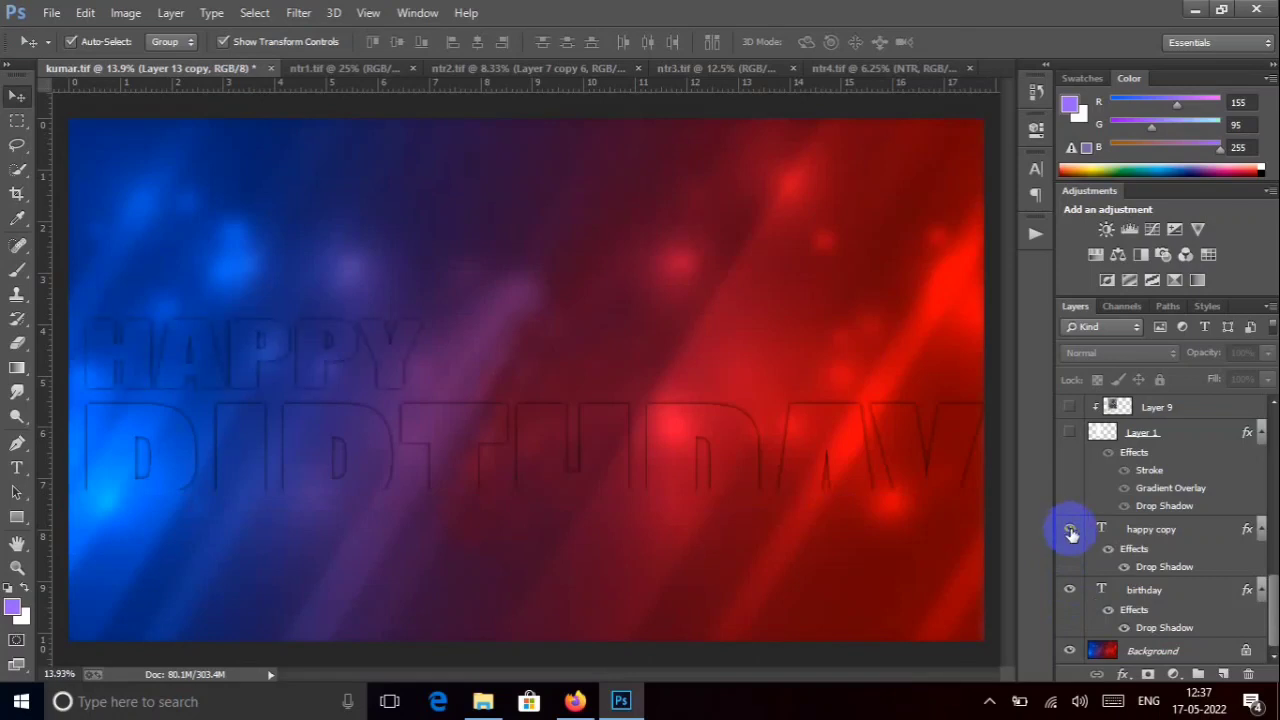
- Show the photos Layer 9 and Layer 10 together with their frames Layer 1 and Layer 1 copy
click(1070, 408)
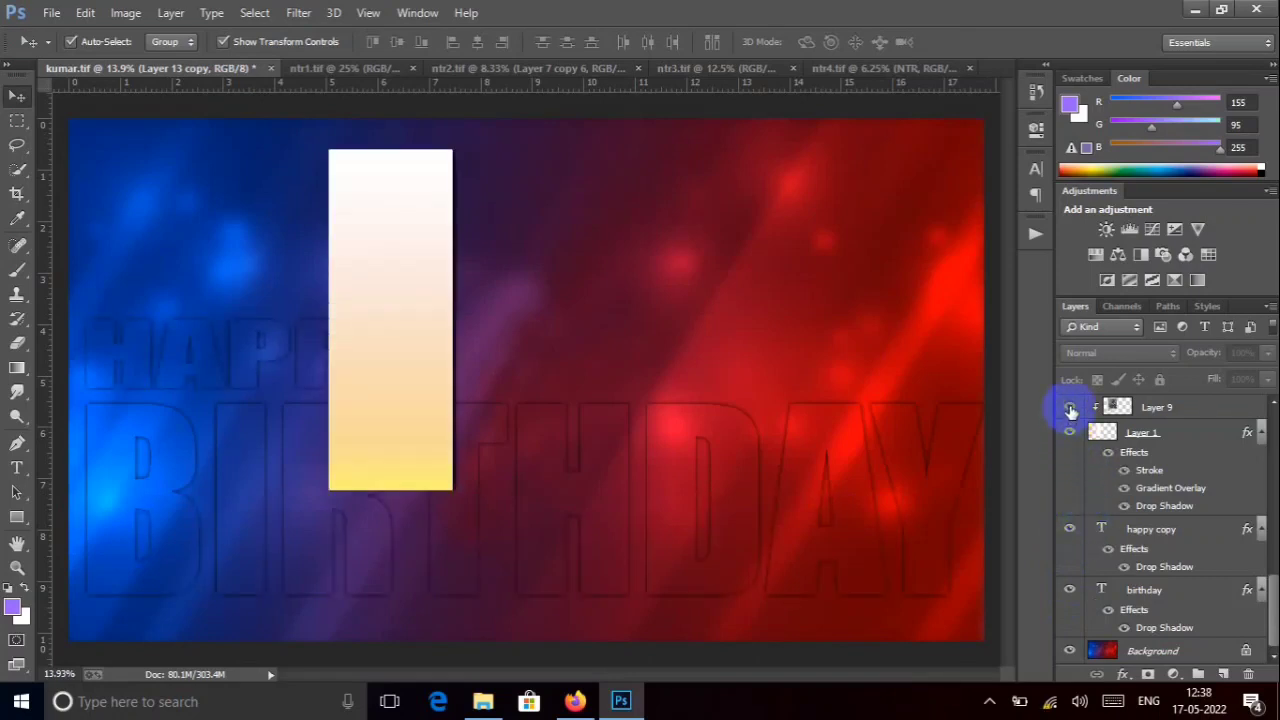
scroll(1120, 488, up, 3)
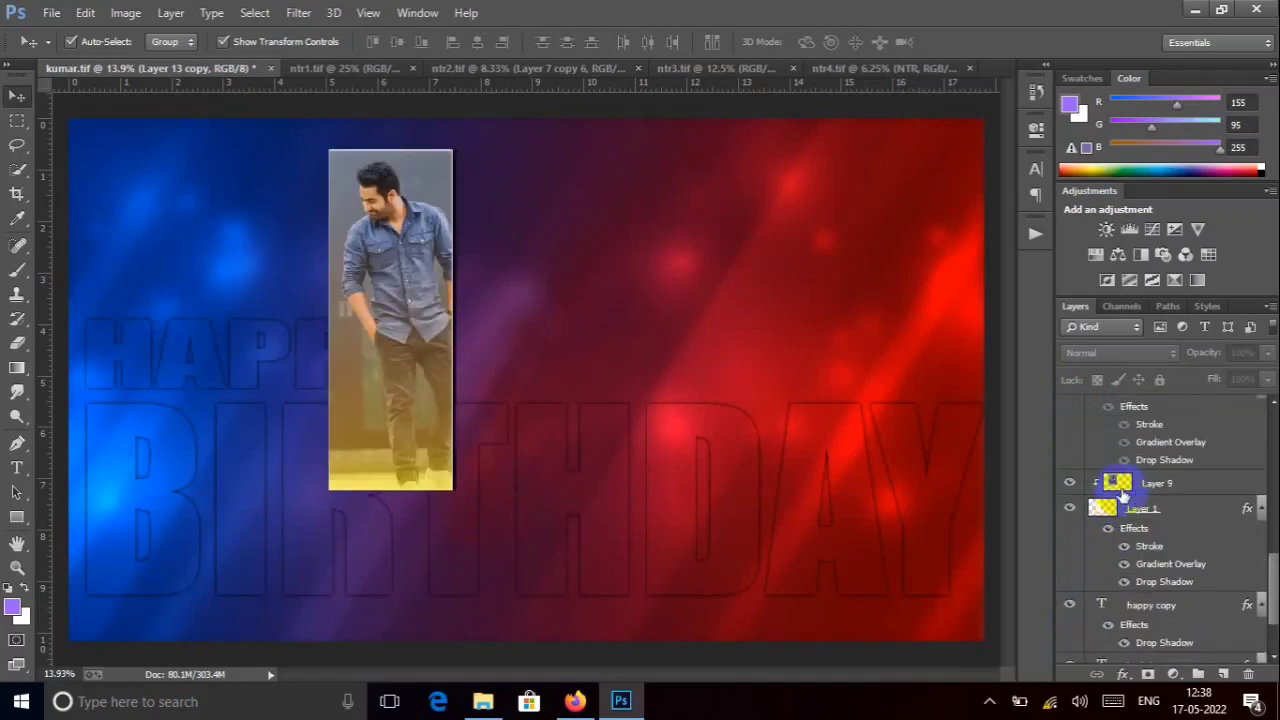
scroll(1118, 490, up, 2)
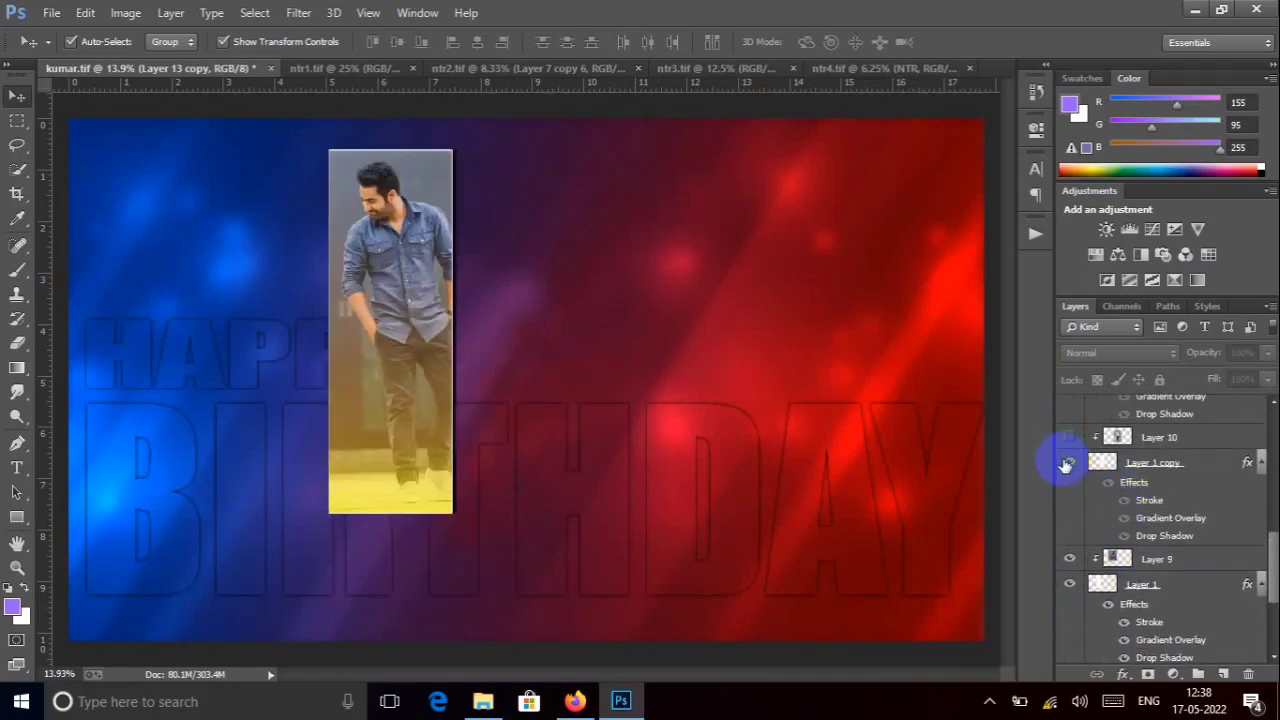
click(1066, 441)
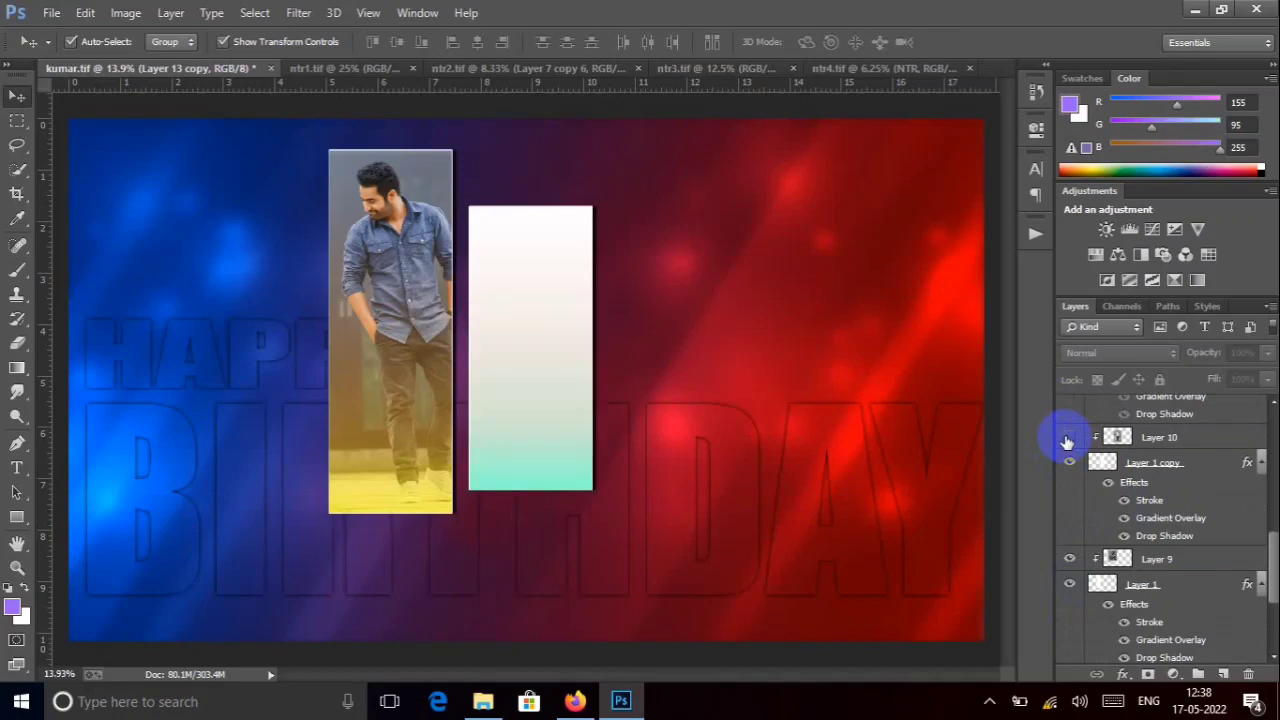
click(1068, 437)
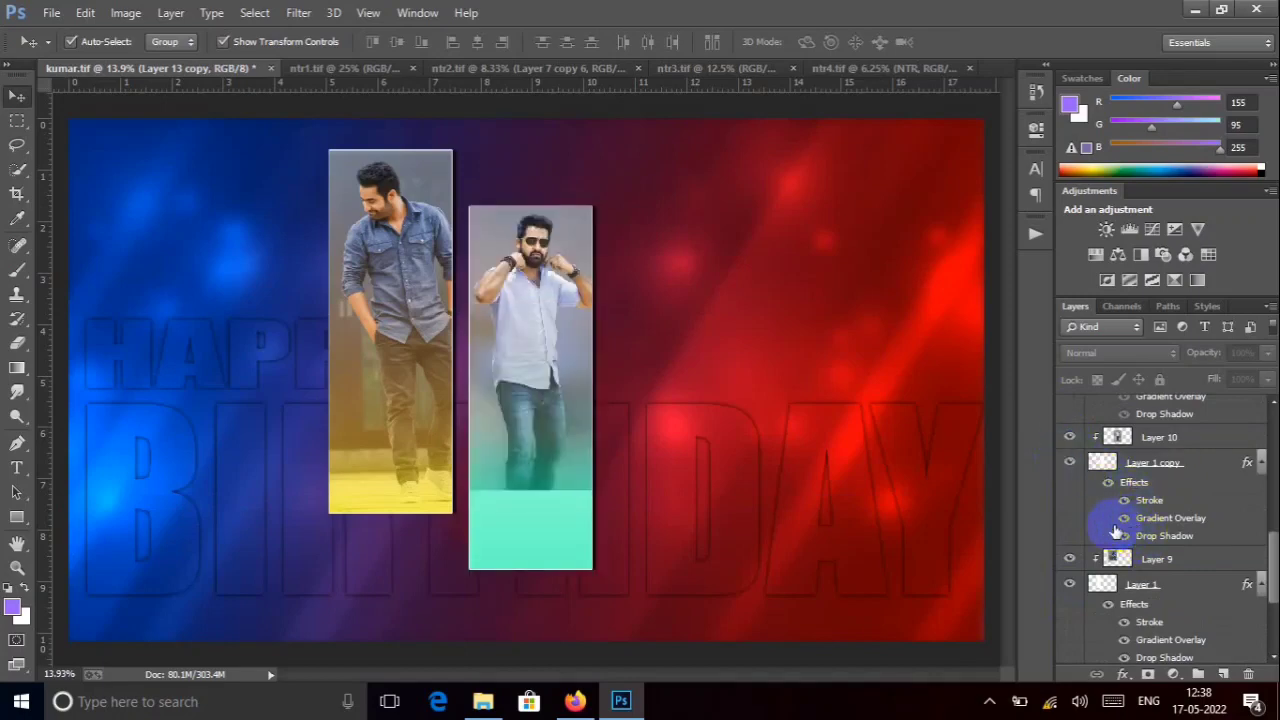
- Show the photos Layer 11 and Layer 12 together with their frames Layer 1 copy 2 and Layer 1 copy 3
scroll(1116, 530, up, 3)
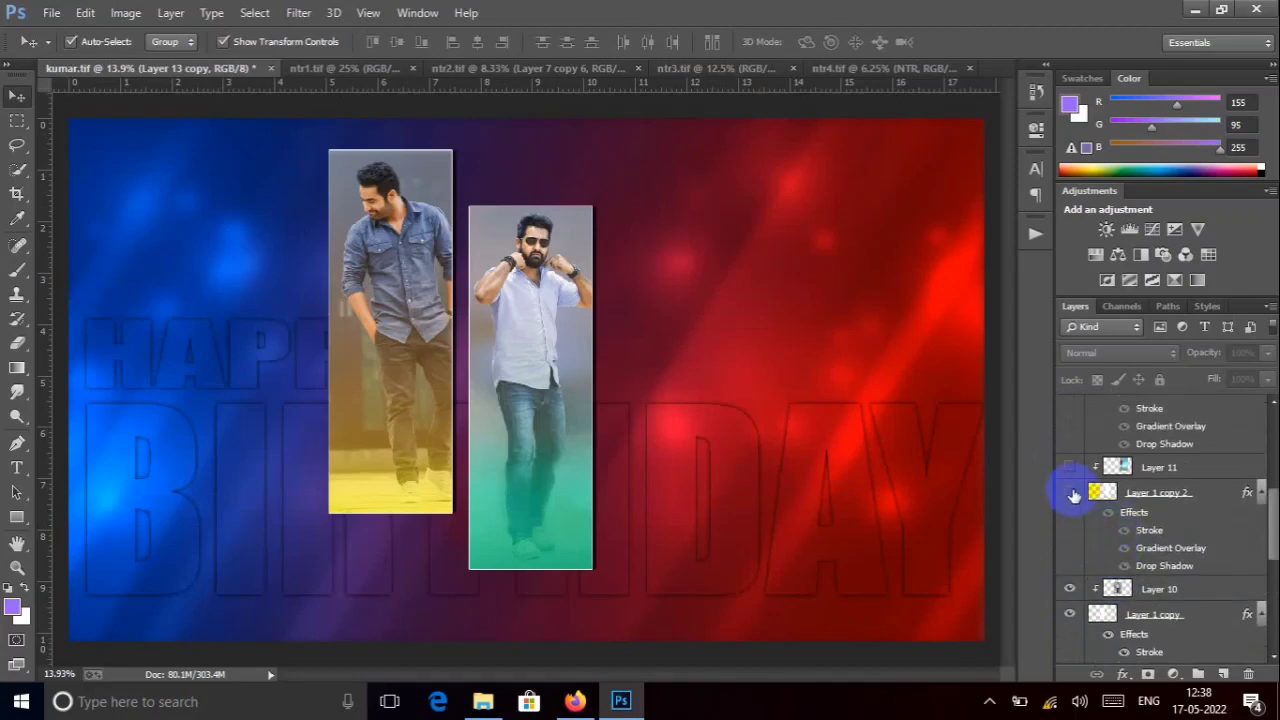
click(1071, 468)
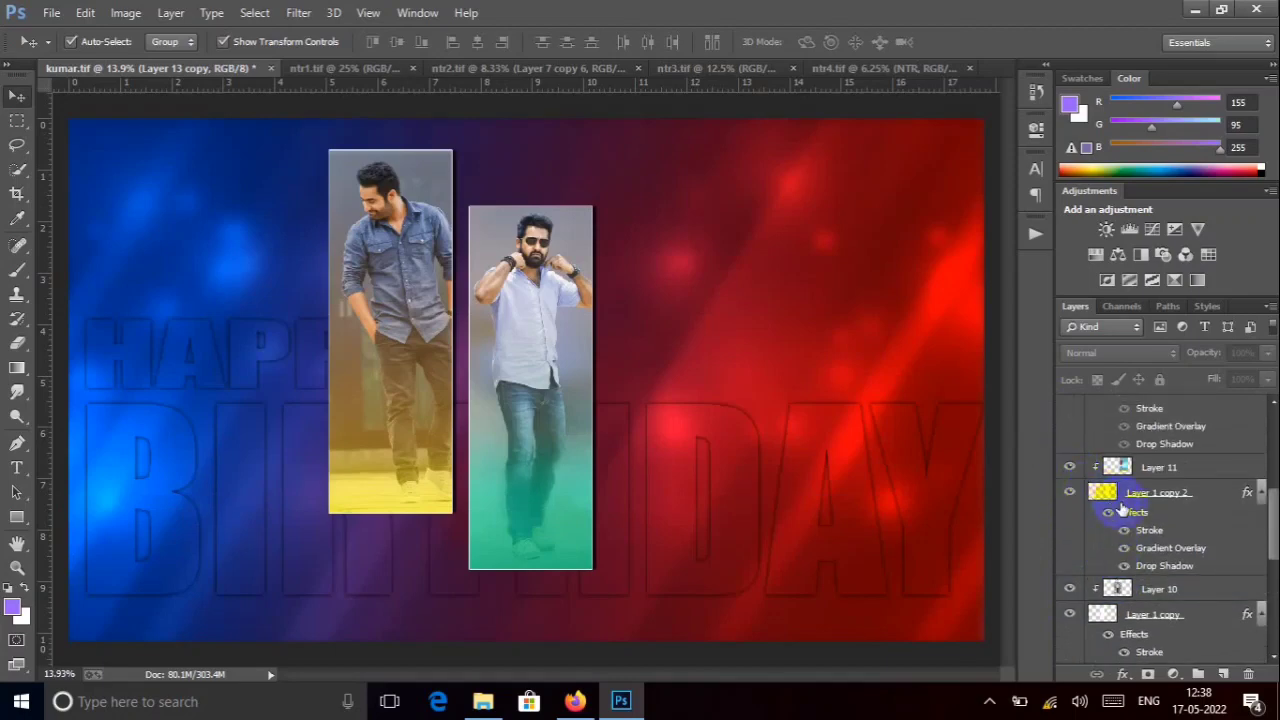
scroll(1100, 510, up, 2)
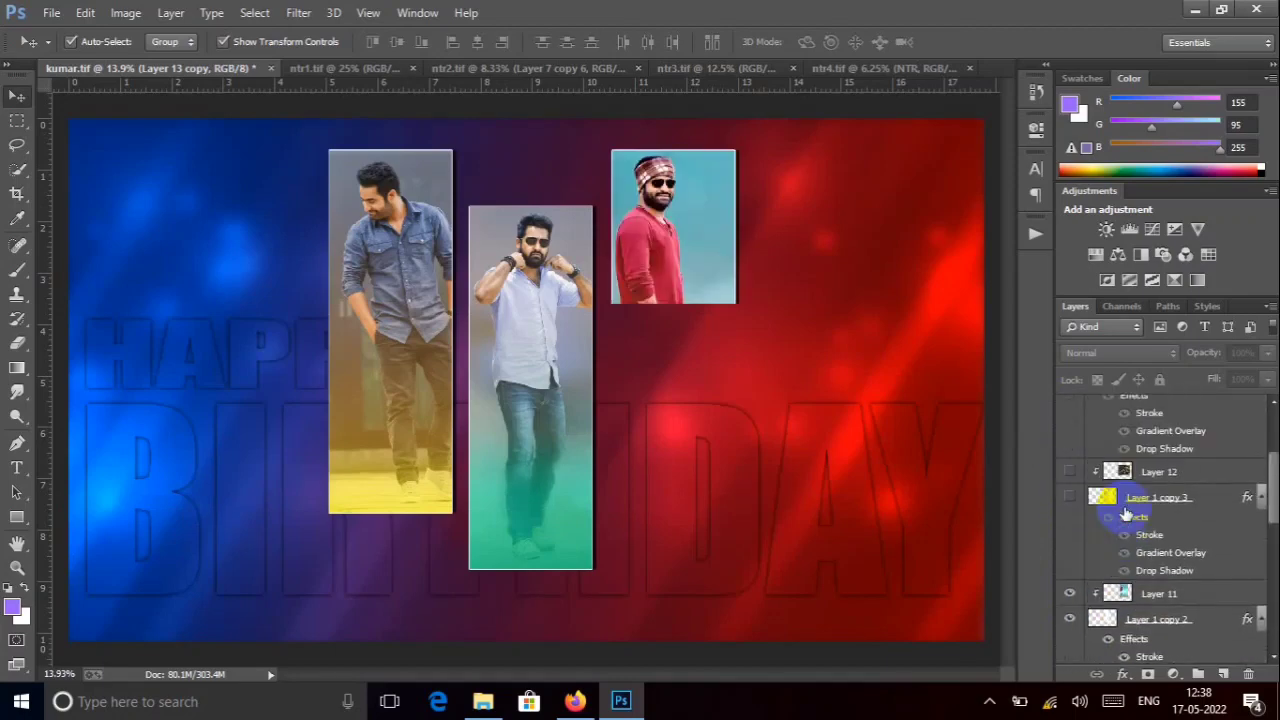
scroll(1078, 500, up, 5)
- Show Layer 8 with its frame Layer 1 copy 4, plus the central portrait layers Layer 13 copy and Layer 13
click(1069, 500)
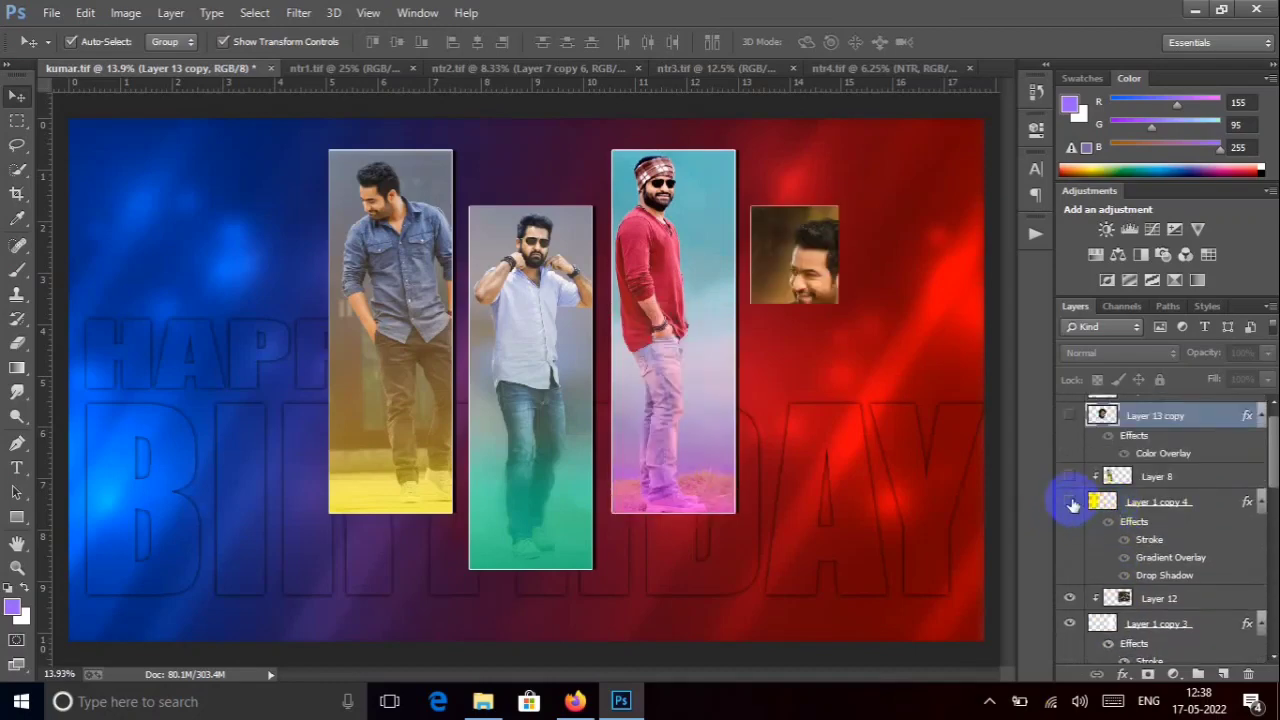
click(1069, 482)
scroll(1090, 500, up, 1)
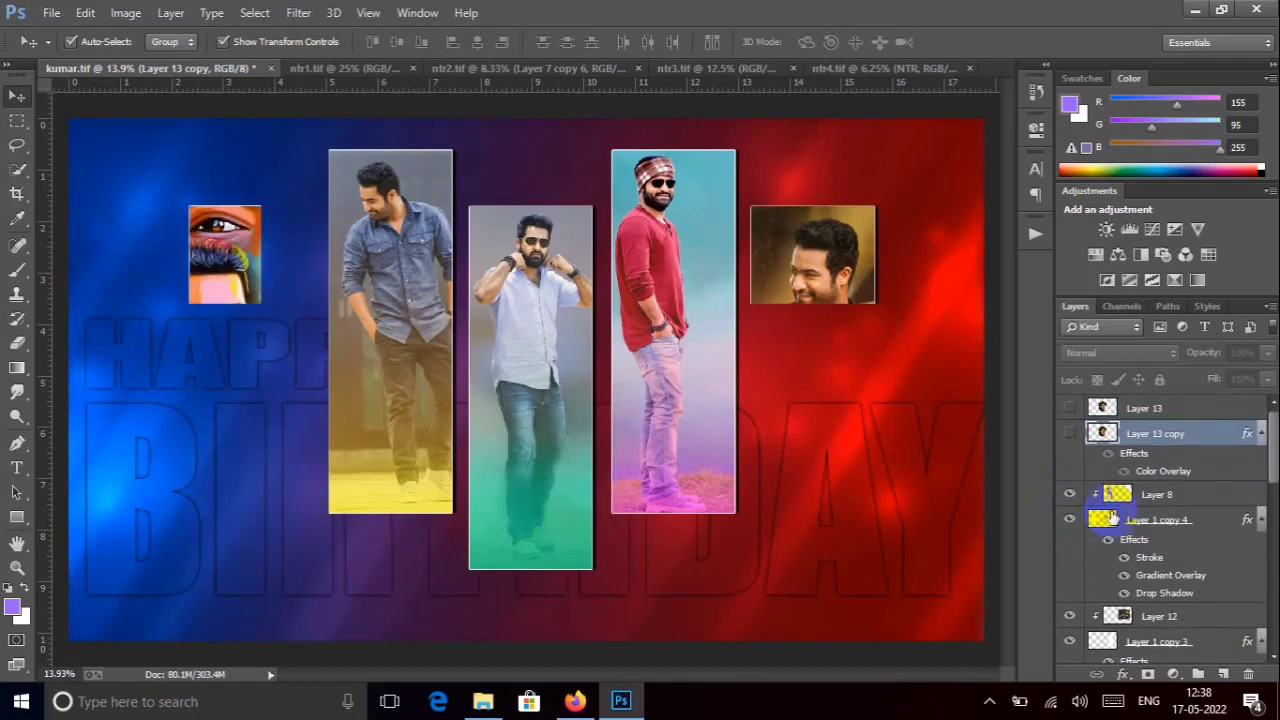
click(1069, 434)
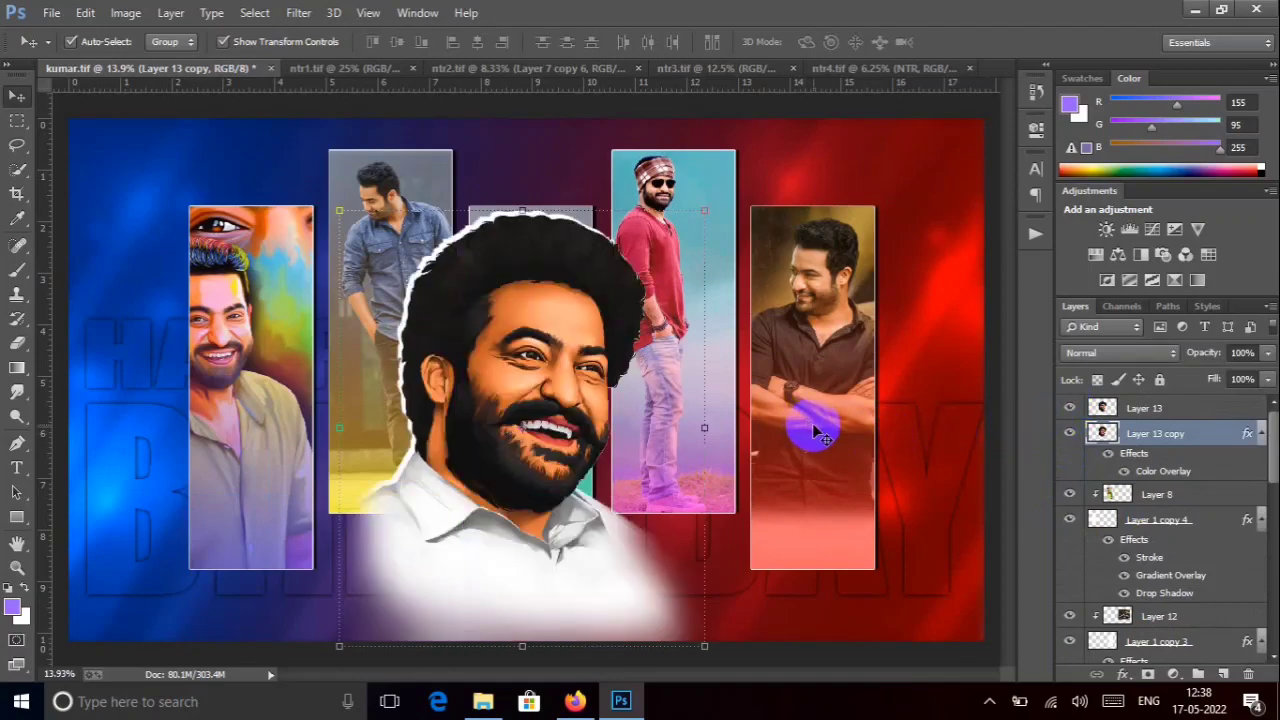
right_click(443, 331)
click(470, 351)
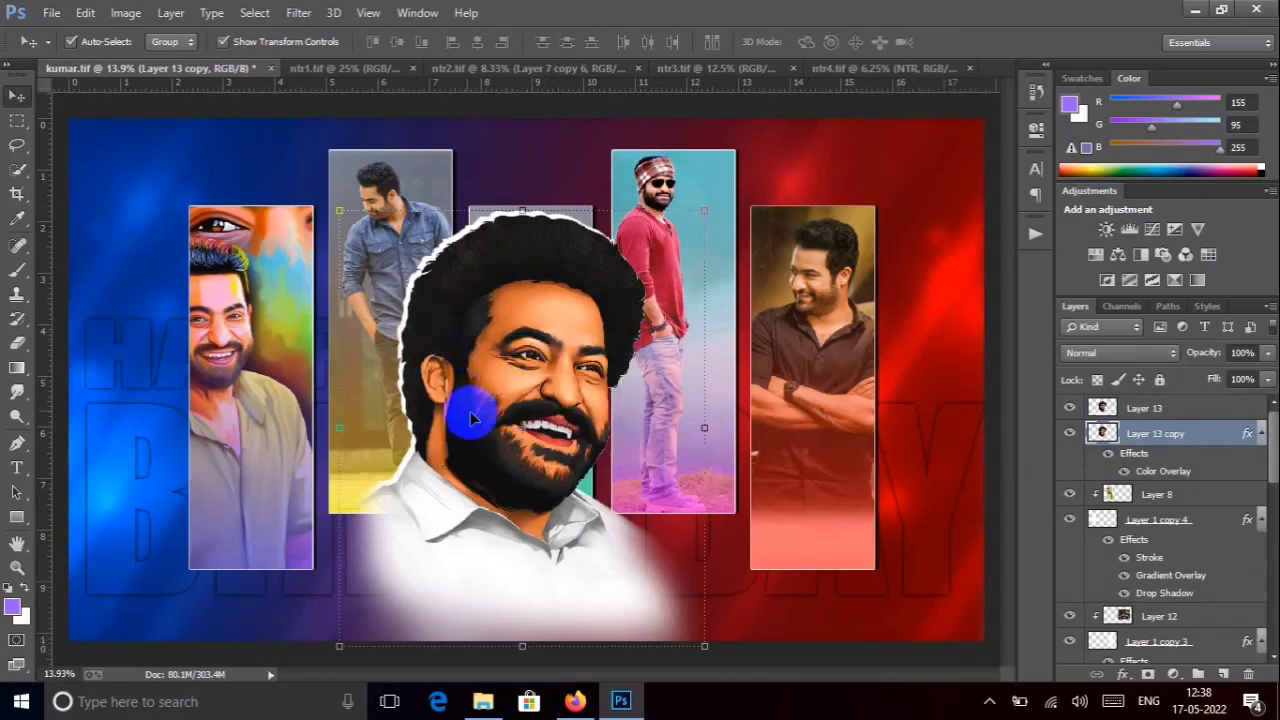
- Switch to the ntr1.tif document and fit its whole banner in the view
click(350, 70)
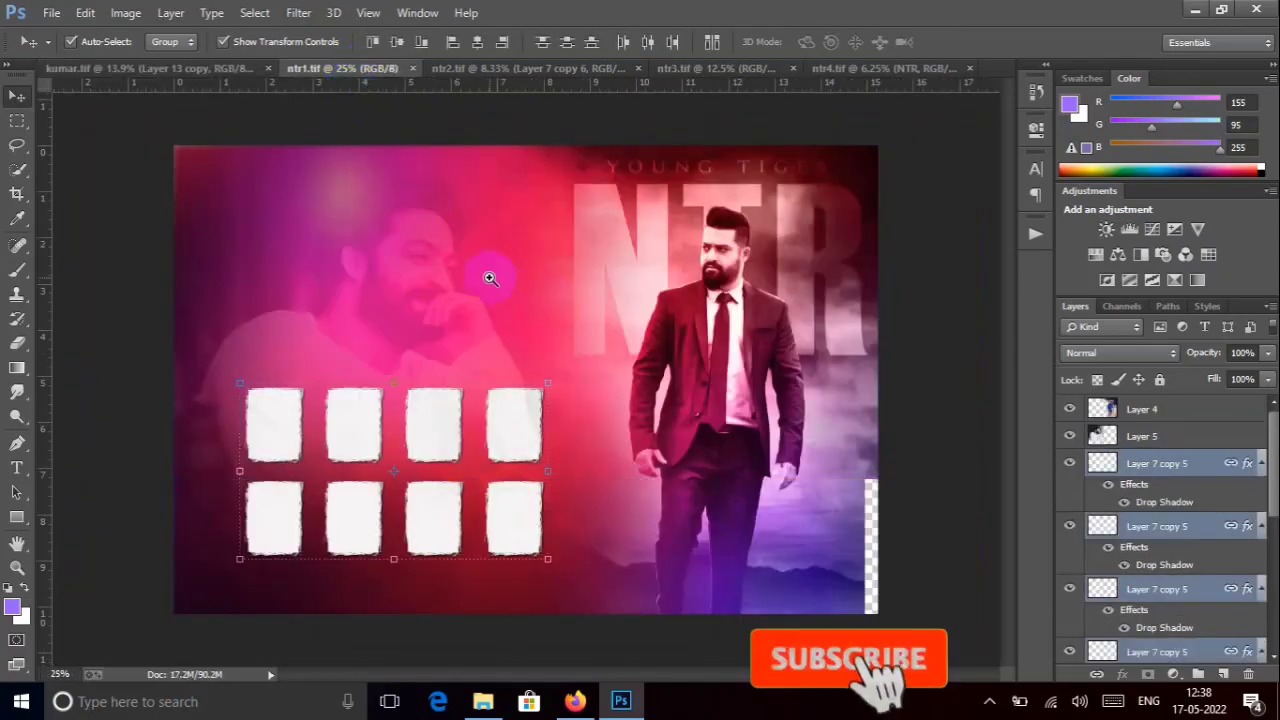
right_click(495, 282)
click(507, 290)
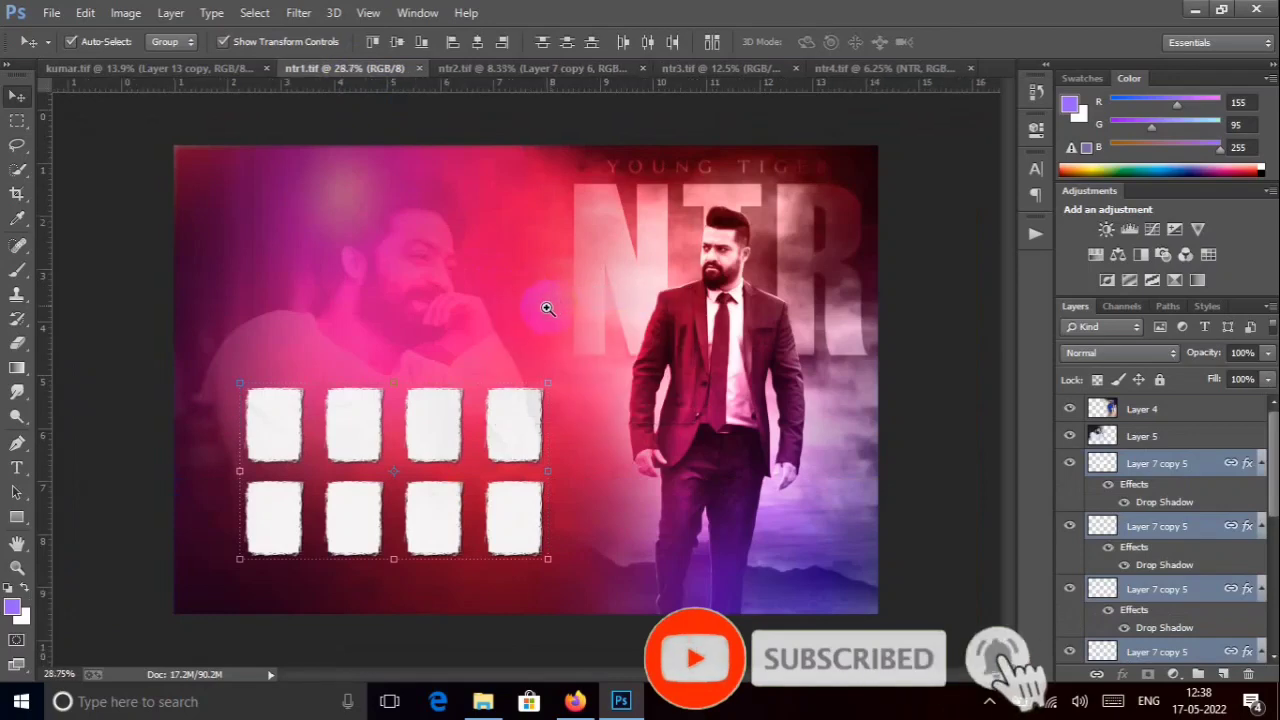
click(551, 306)
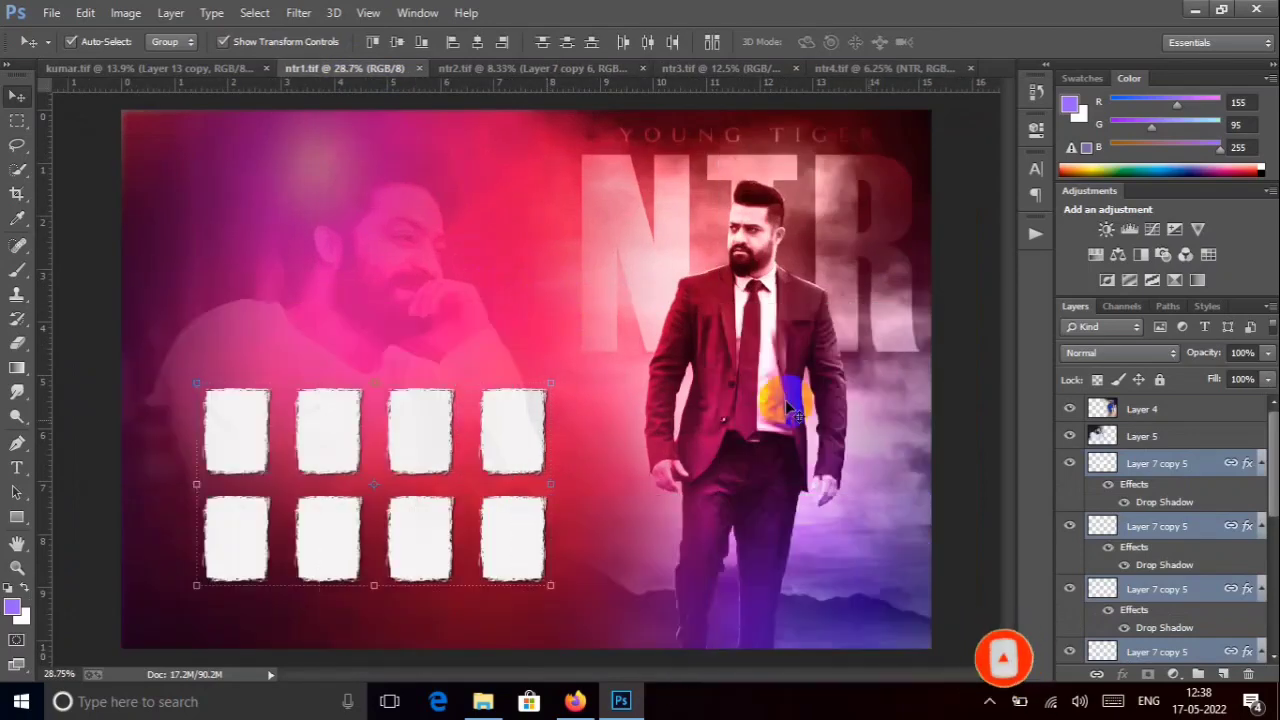
- Hide Layer 4 with the standing figure and Layer 5 with the faded portrait in ntr1.tif
click(1070, 436)
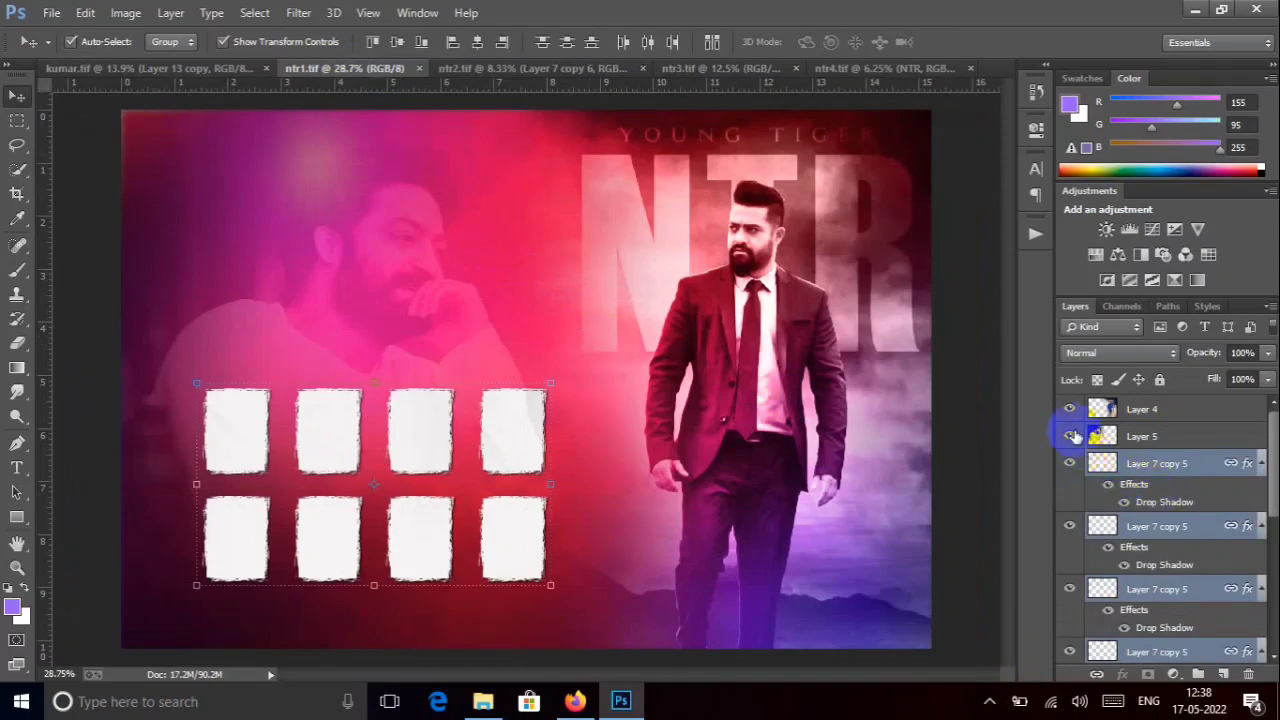
click(1070, 416)
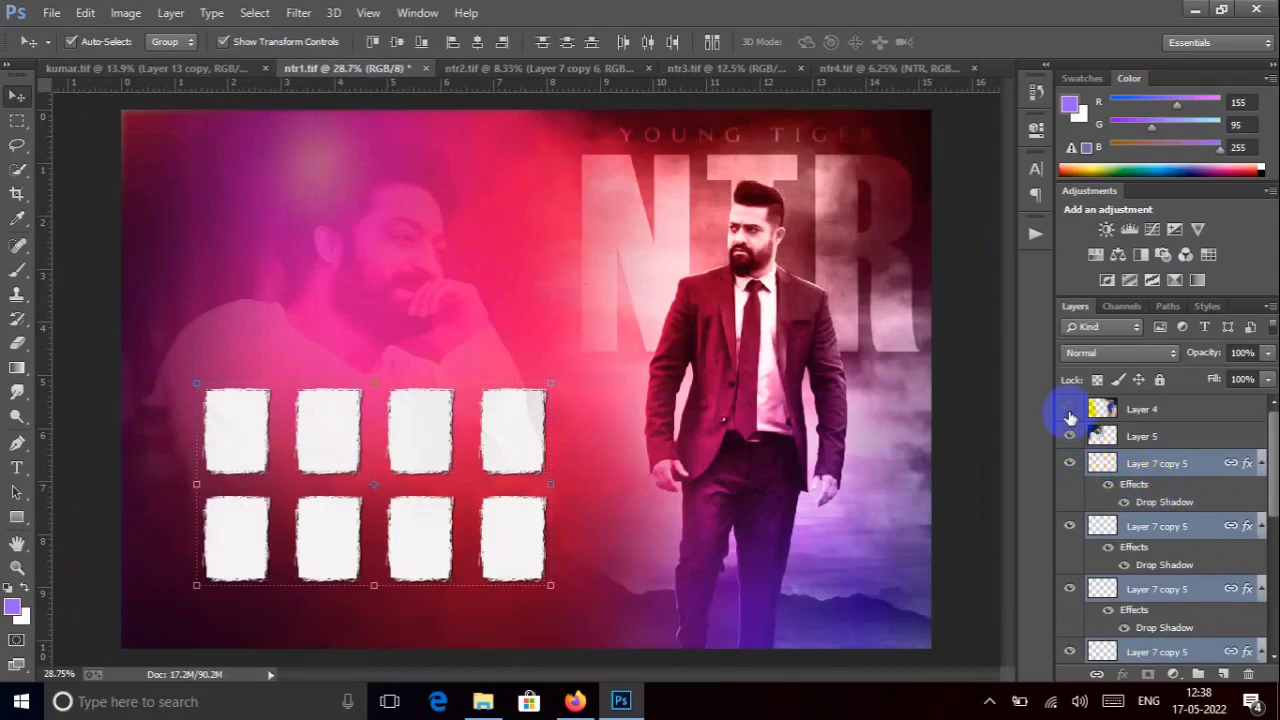
click(1068, 437)
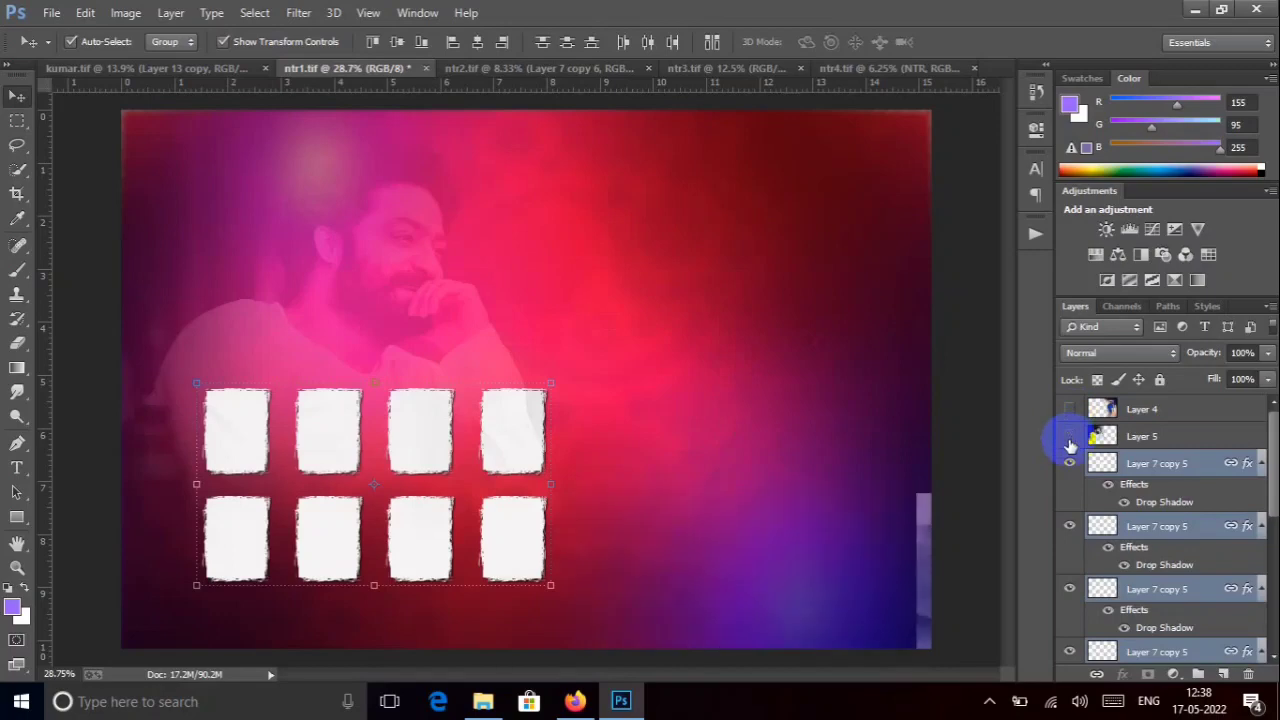
- Hide all the white photo-frame layers named Layer 7 copy 5, along with Layer 7 copy 4
click(1068, 468)
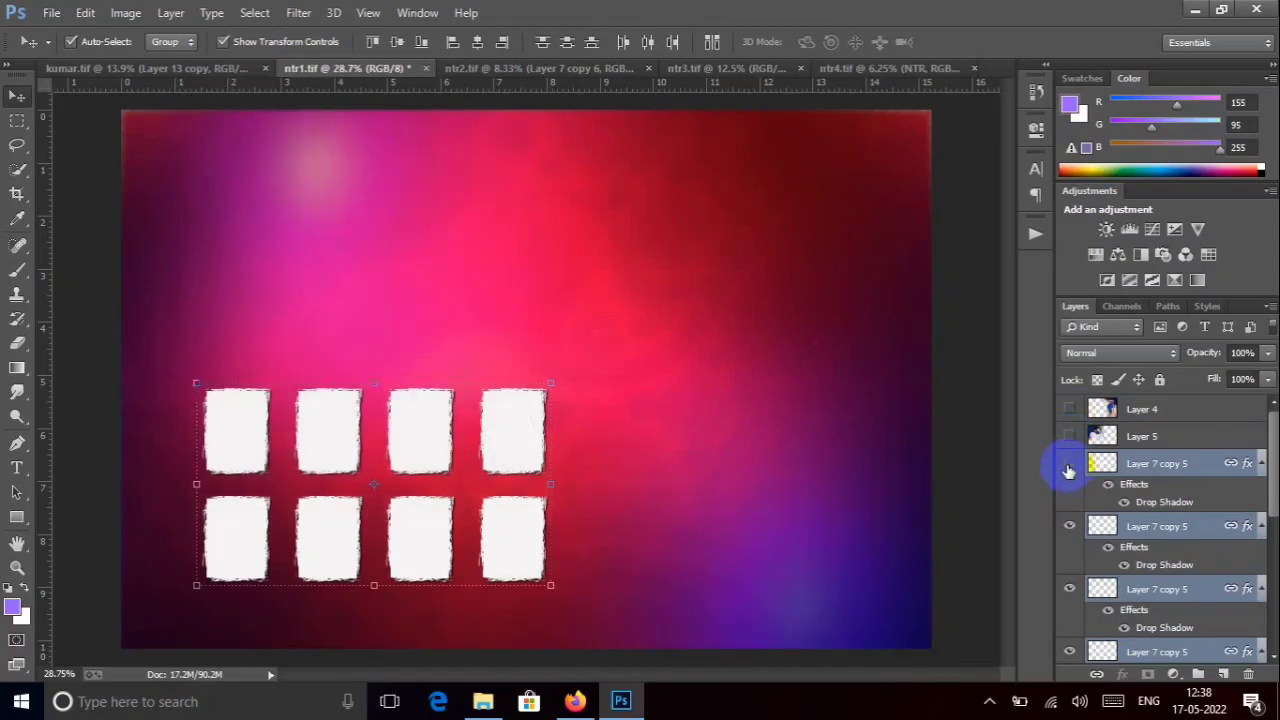
click(1068, 527)
click(1068, 590)
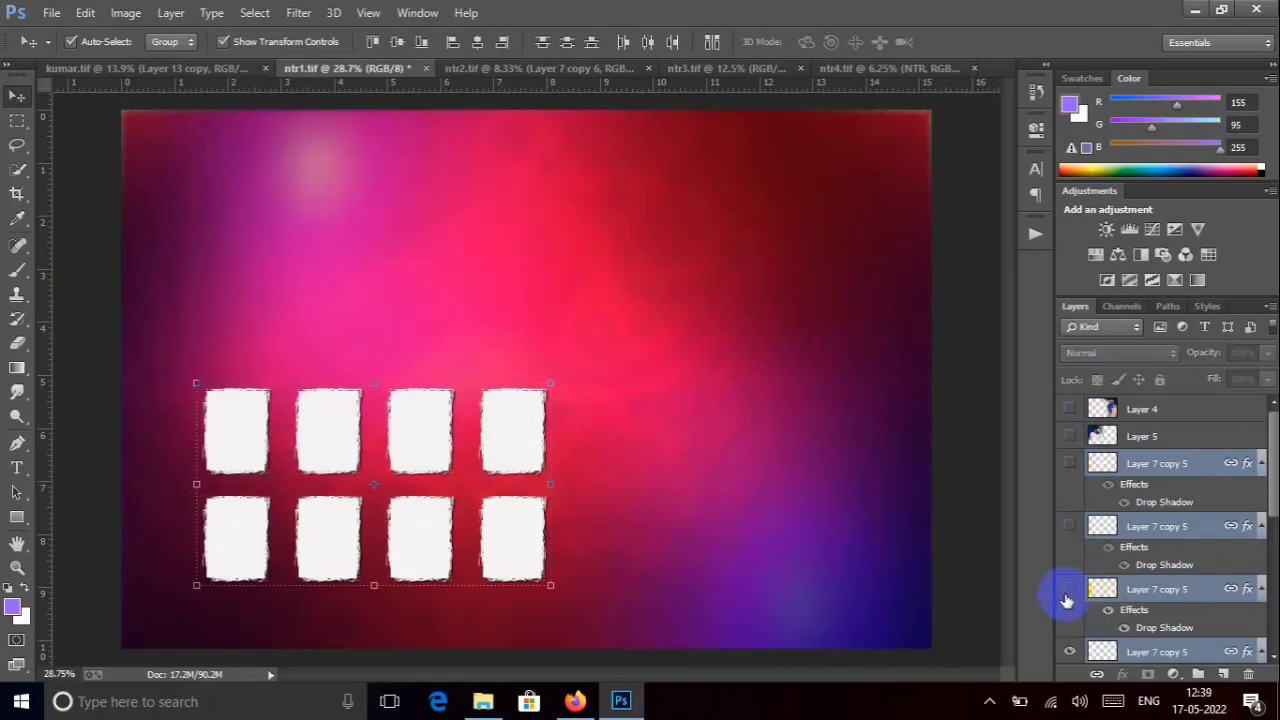
scroll(1068, 600, down, 2)
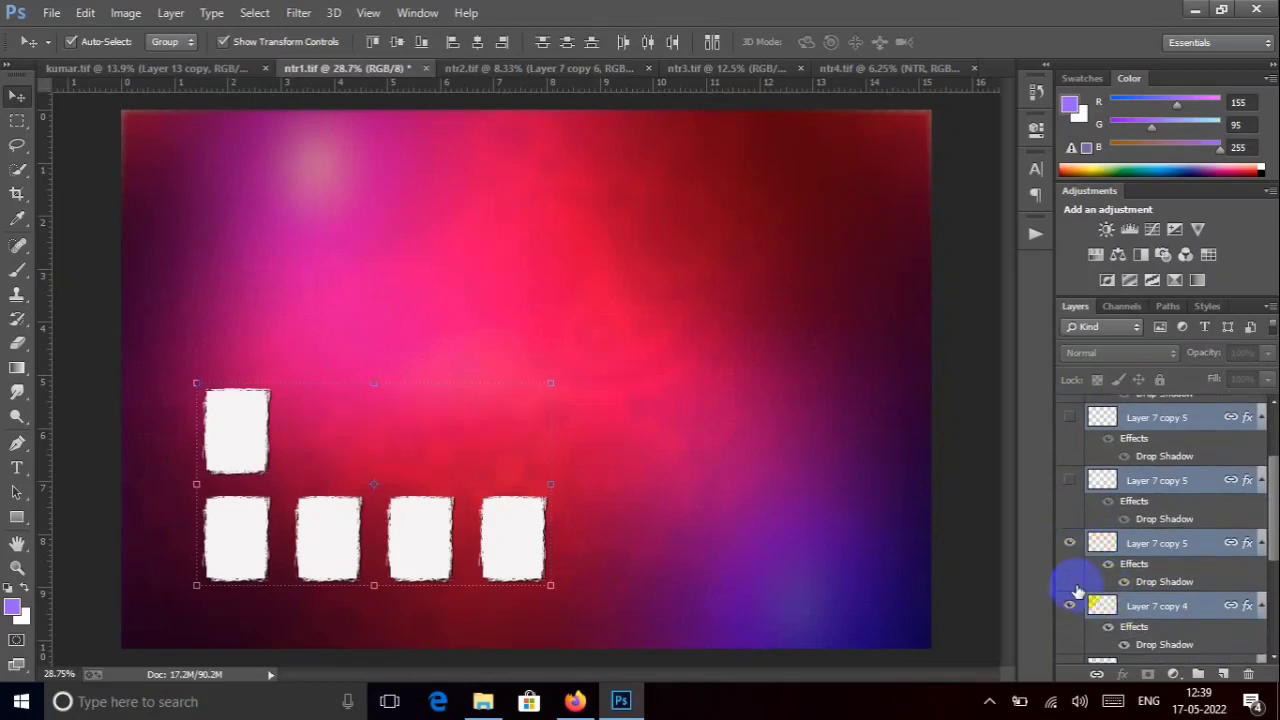
click(1070, 606)
scroll(1070, 590, down, 2)
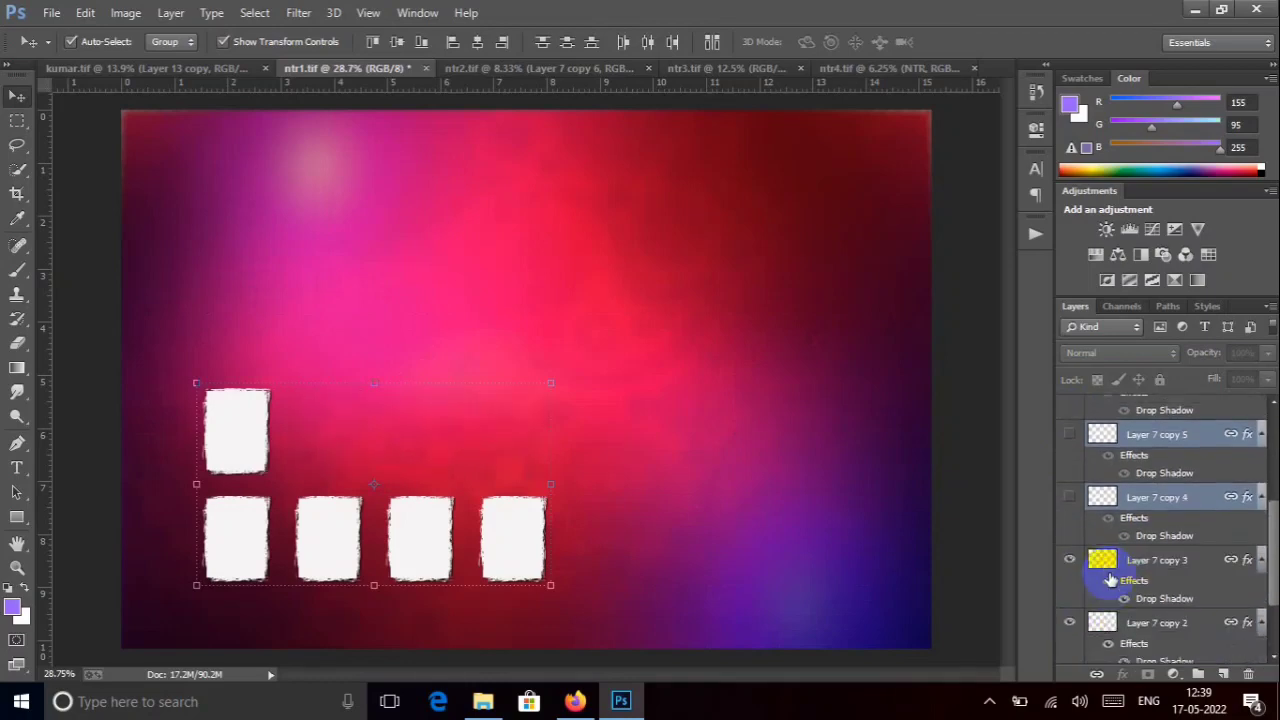
- Hide the remaining frames Layer 7 copy 3, Layer 7 copy 2 and Layer 7 copy, plus the background Layer 3
click(1070, 563)
click(1070, 626)
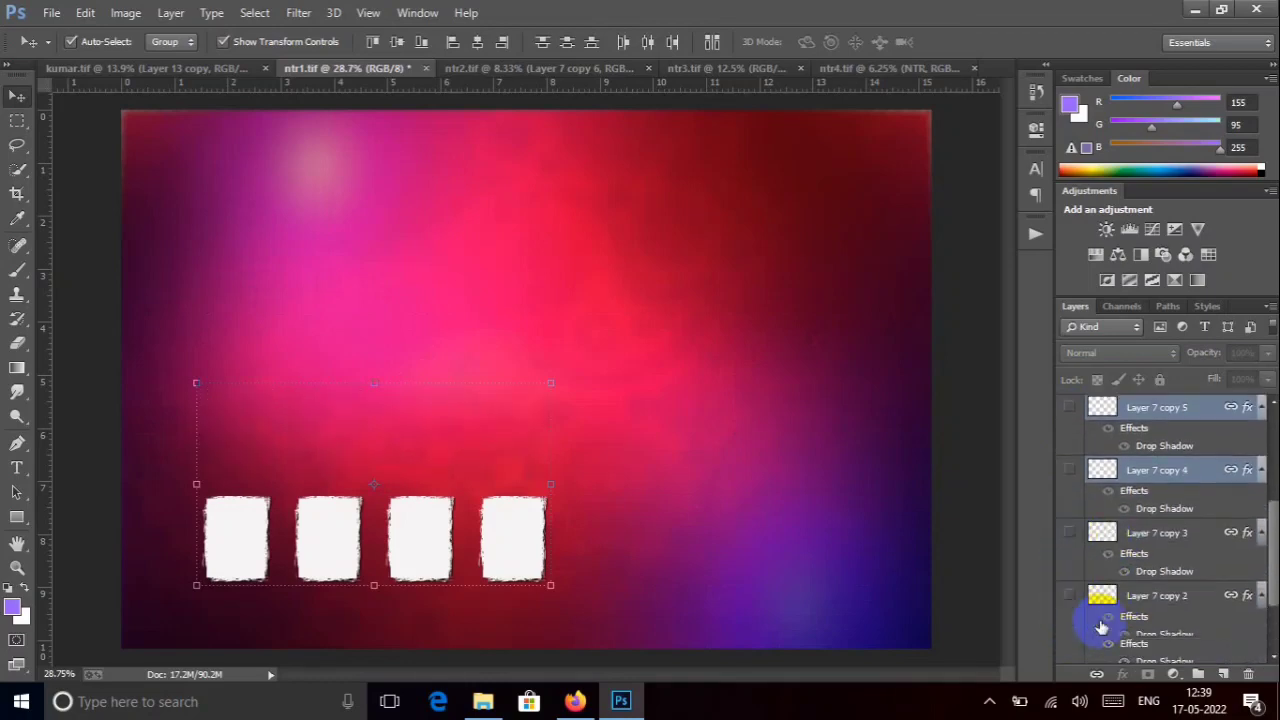
scroll(1070, 615, down, 2)
click(1068, 589)
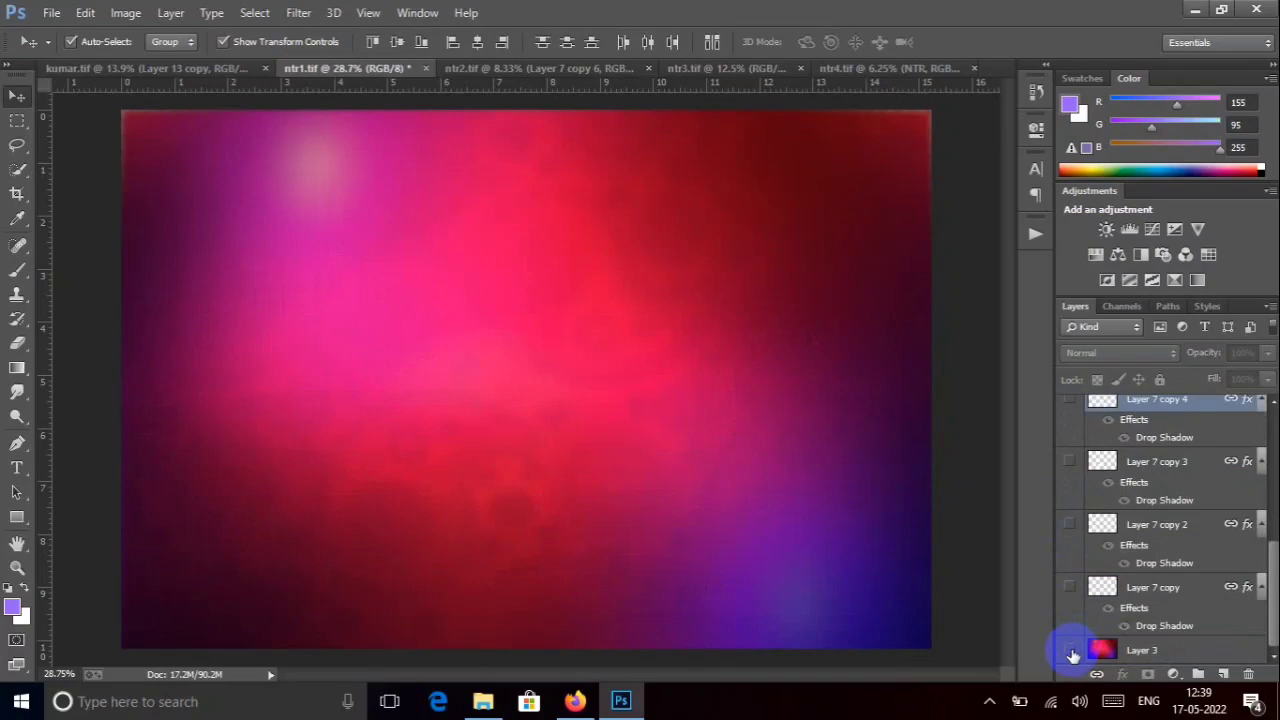
click(1071, 654)
- Show the background Layer 3 and the frames Layer 7 copy, Layer 7 copy 2, Layer 7 copy 3 and Layer 7 copy 4
click(1071, 654)
click(1069, 587)
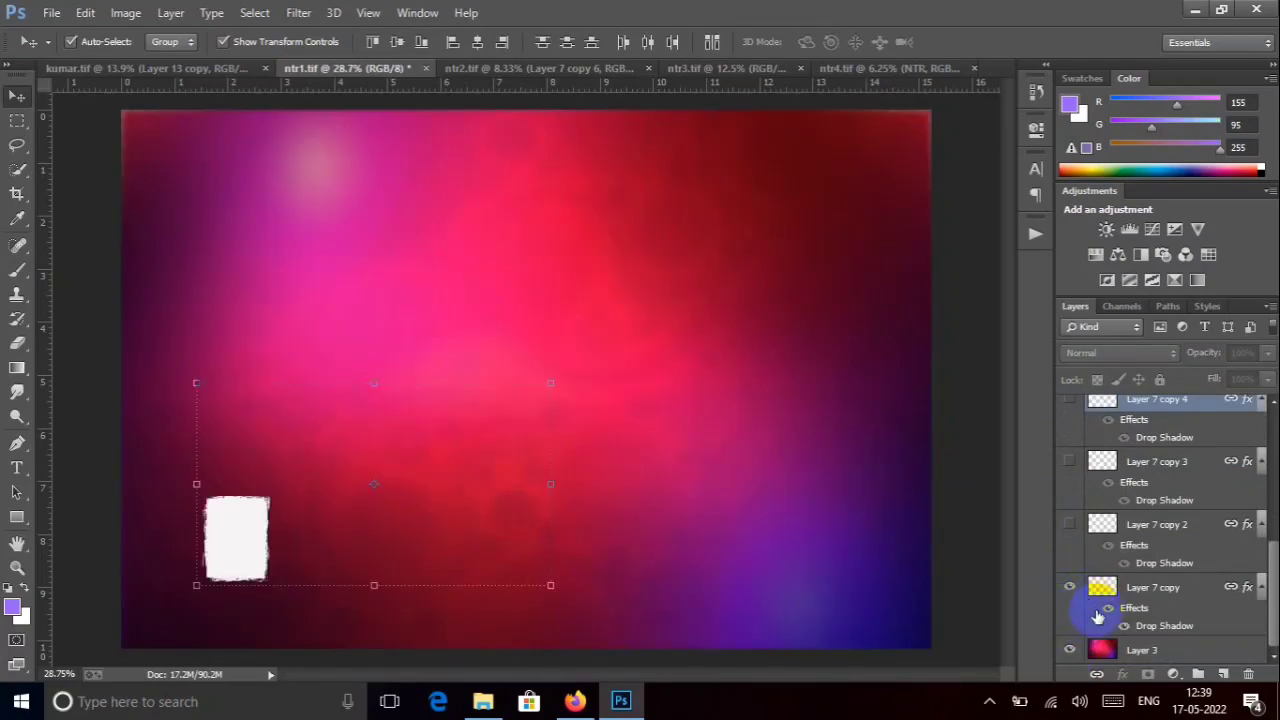
click(1069, 524)
click(1068, 470)
click(1066, 409)
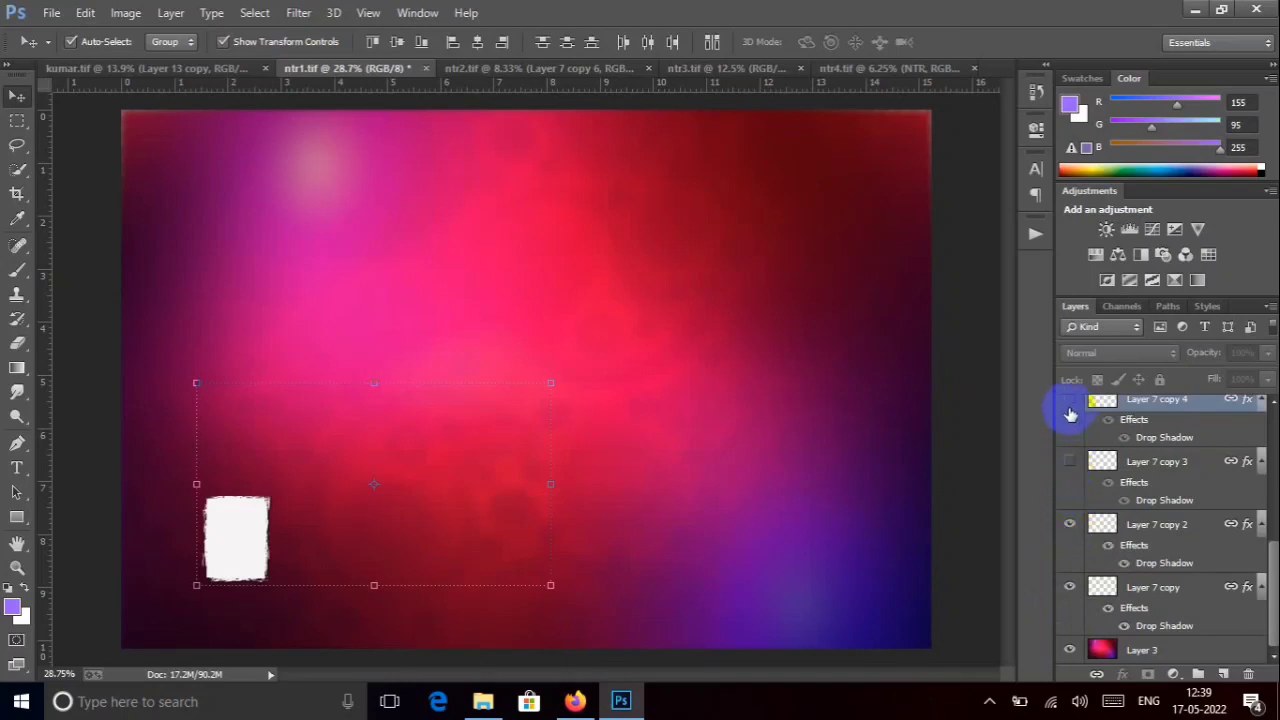
- Show all the white photo-frame layers named Layer 7 copy 5
scroll(1123, 523, up, 2)
click(1068, 445)
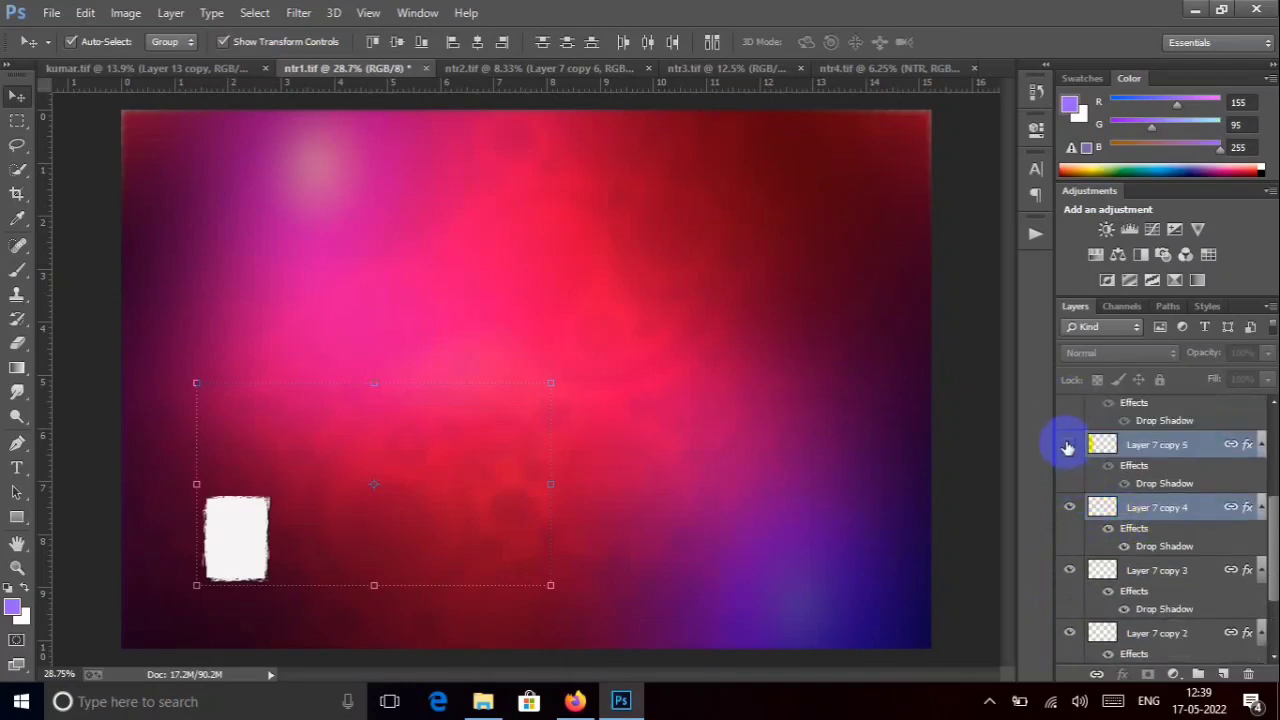
scroll(1085, 515, up, 2)
click(1069, 518)
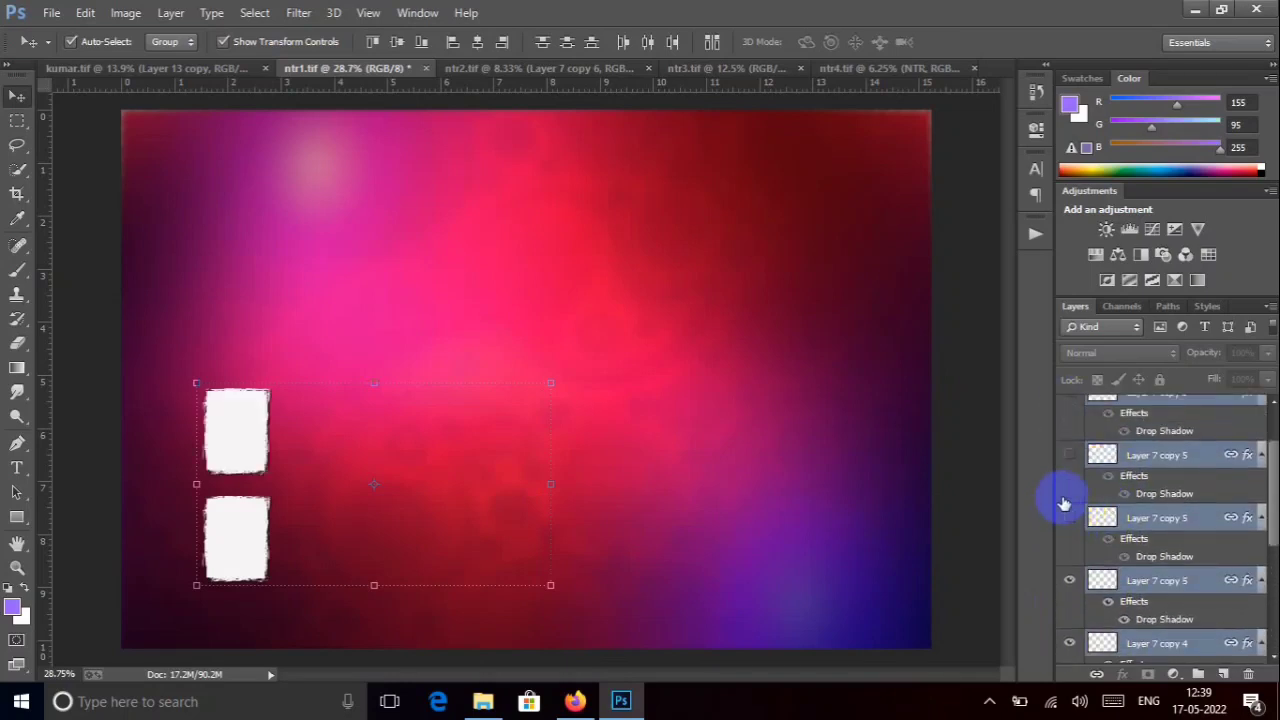
scroll(1113, 536, up, 1)
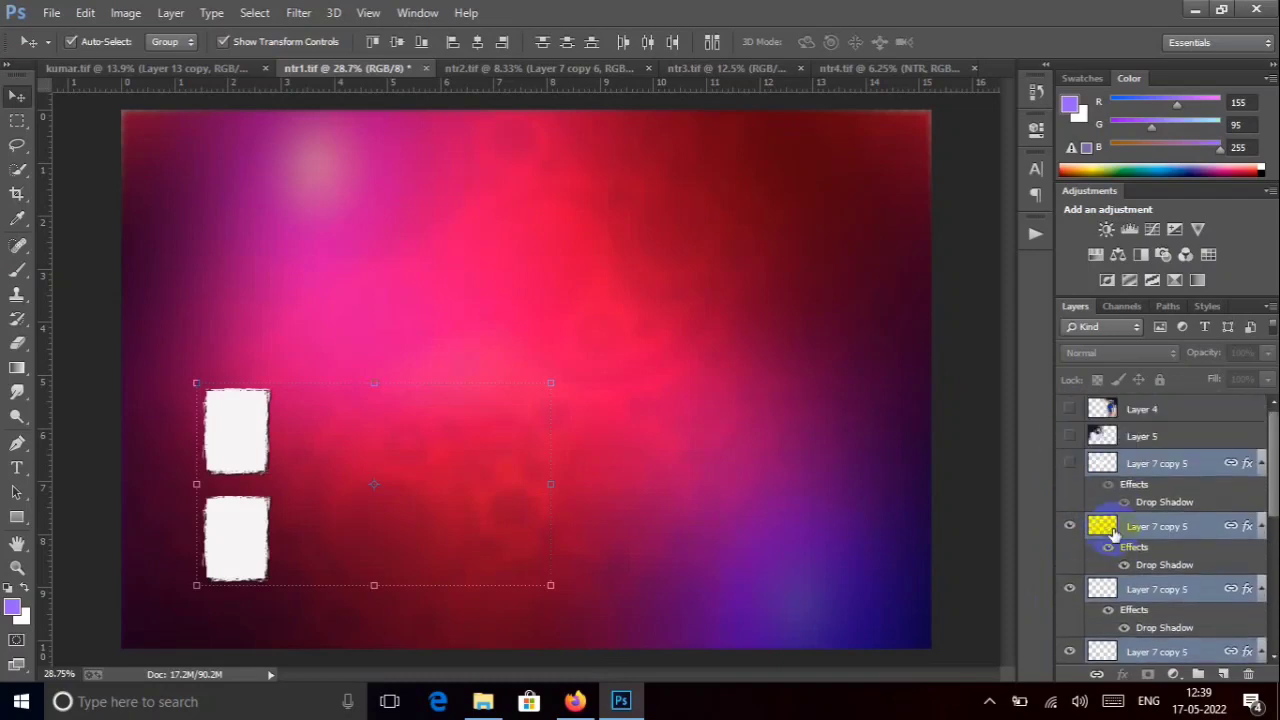
click(1069, 463)
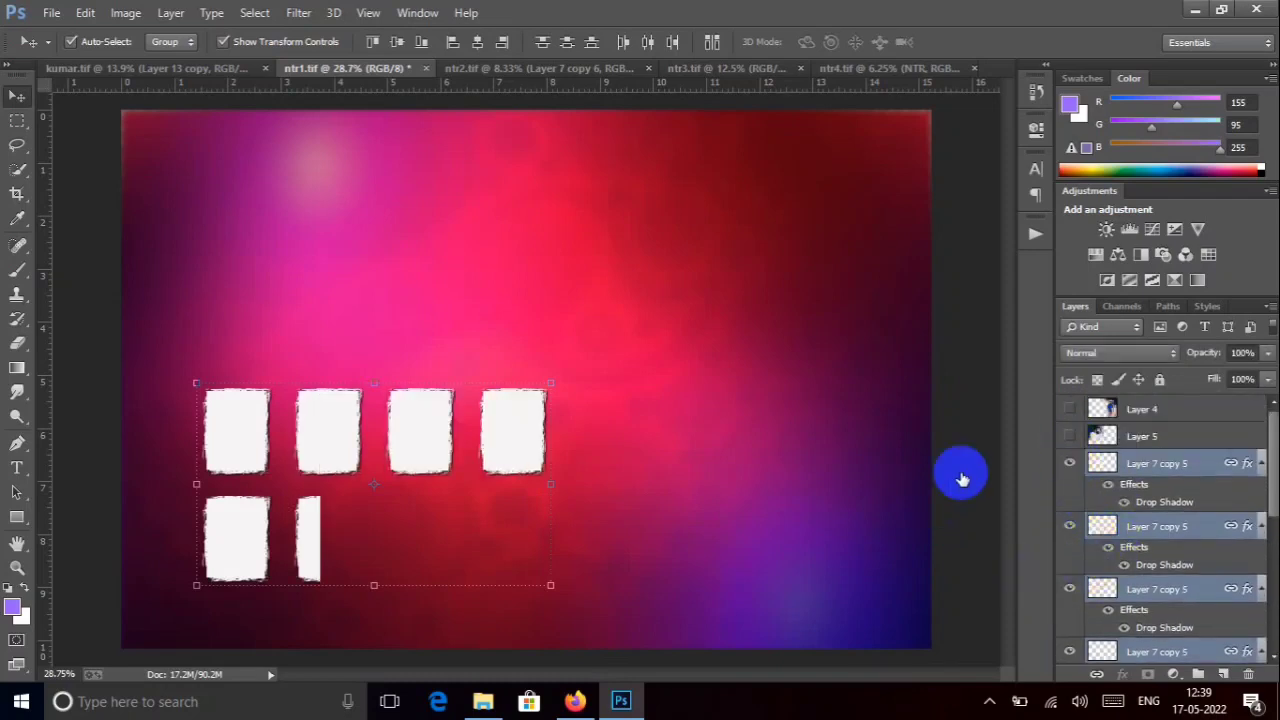
- Show the faded portrait Layer 5 and the standing figure Layer 4 in ntr1.tif
click(1069, 437)
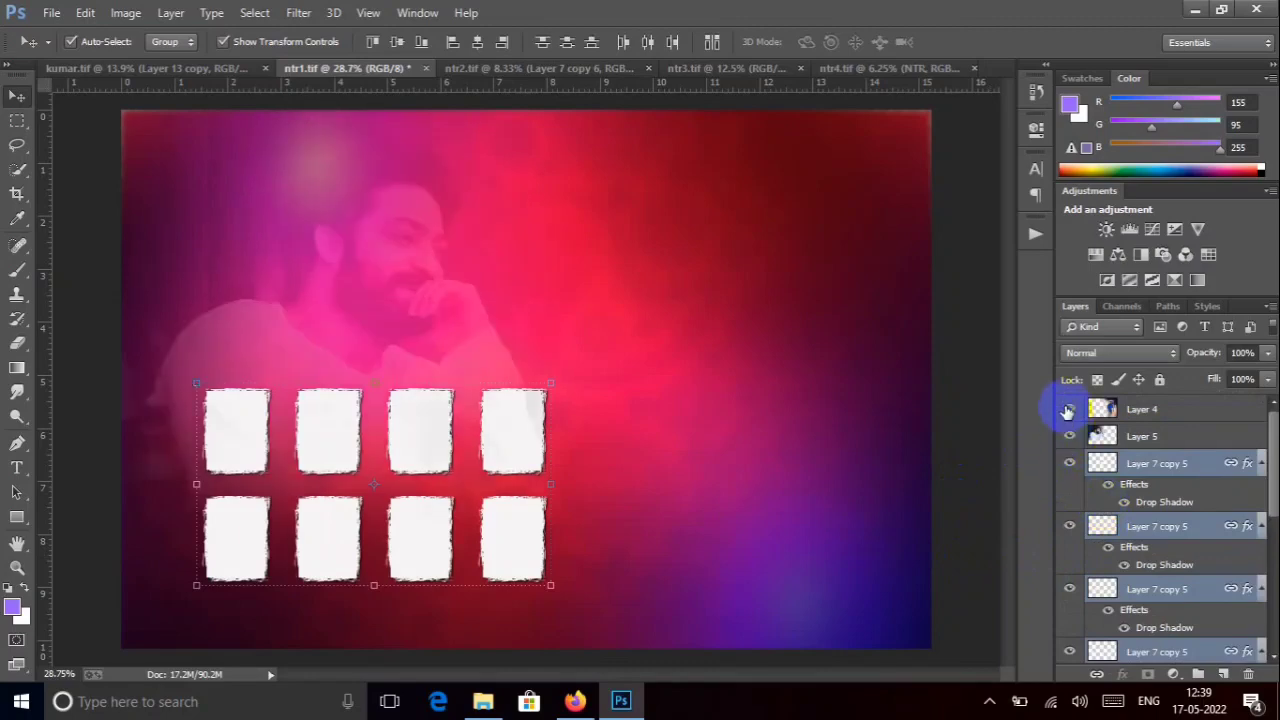
click(1068, 411)
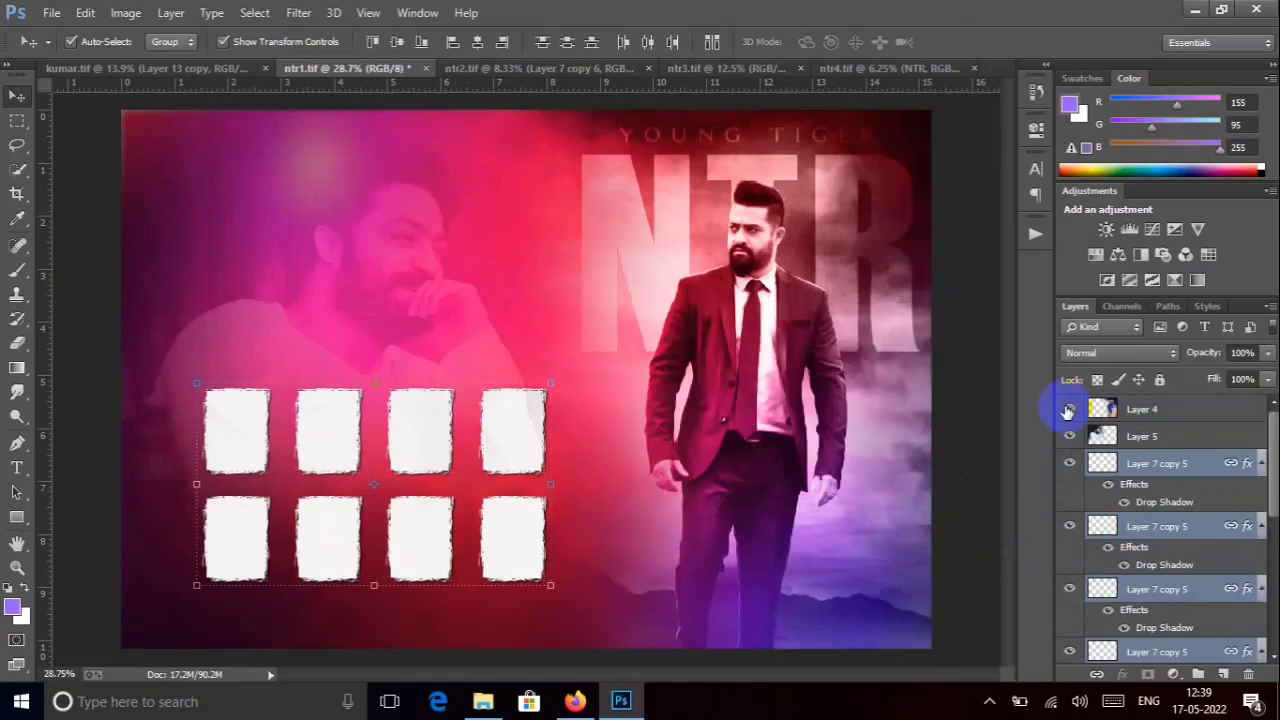
click(375, 286)
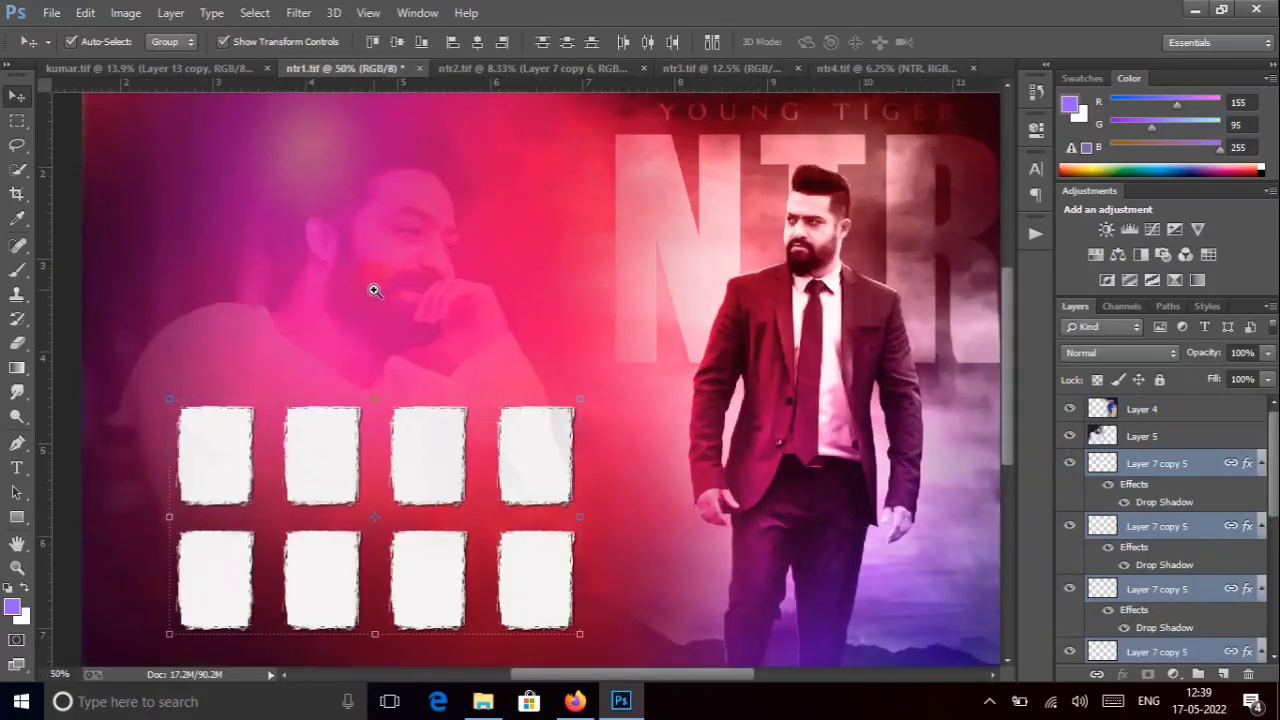
- Examine the faded portrait and the eight white photo frames of ntr1.tif up close, then fit the whole banner on screen
click(374, 286)
drag(389, 291, 337, 395)
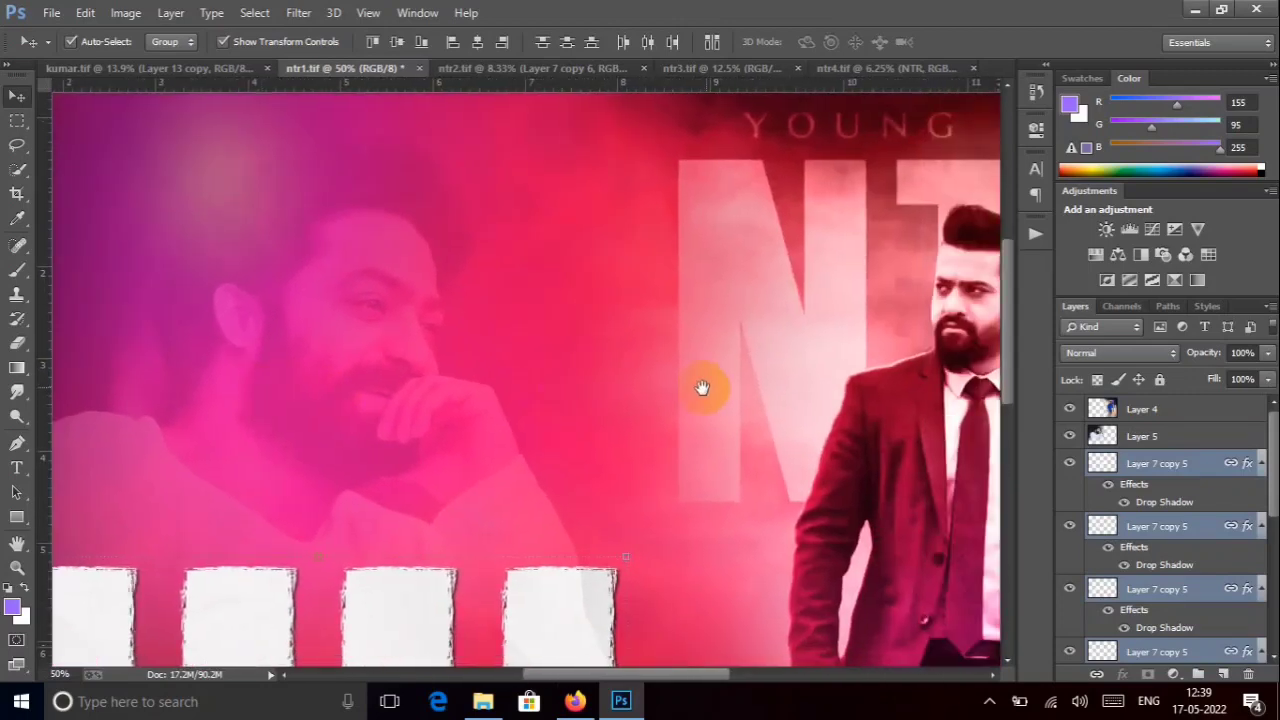
drag(700, 386, 378, 160)
drag(407, 407, 857, 343)
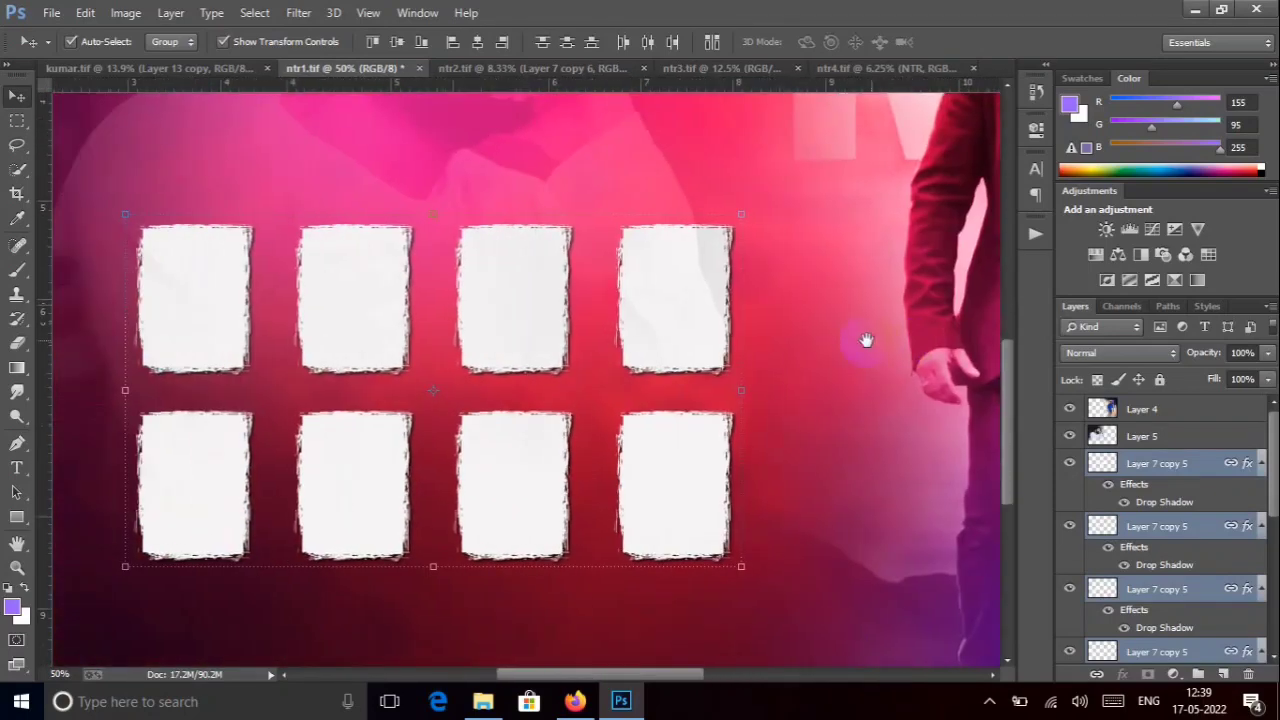
right_click(579, 332)
click(640, 343)
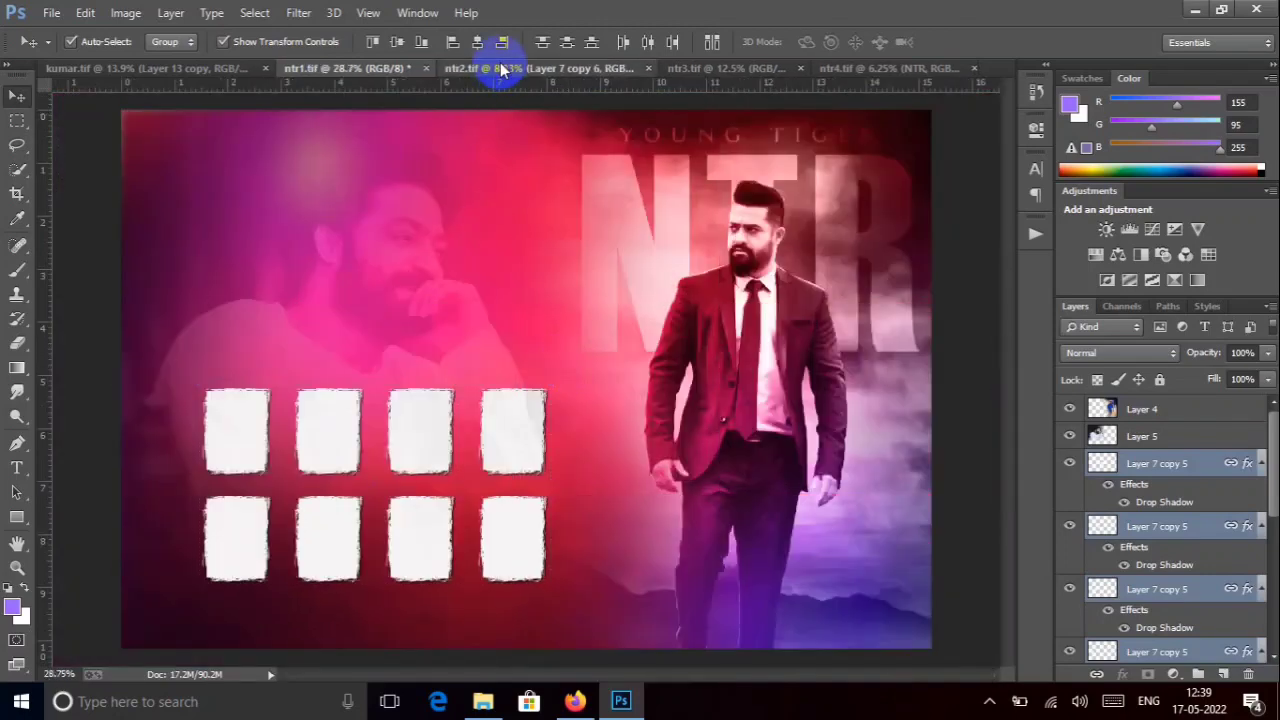
- Switch to the ntr2.tif document and fit the whole banner on screen
click(500, 64)
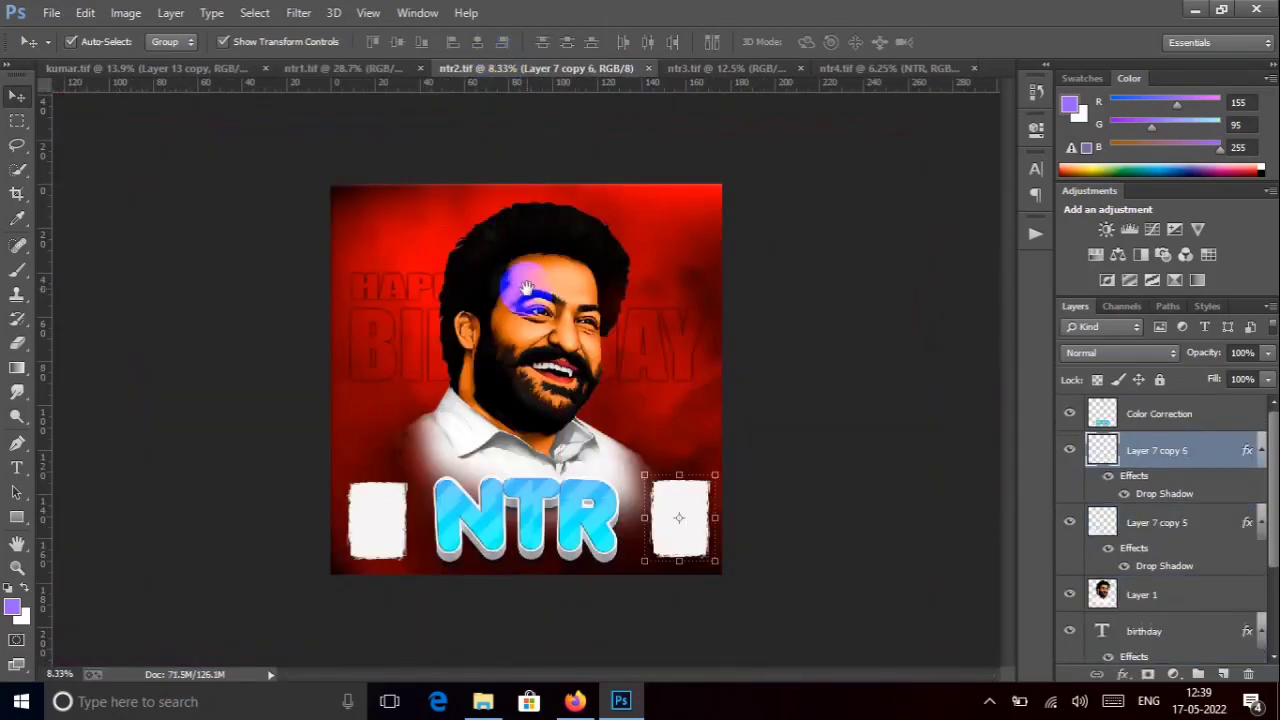
right_click(474, 266)
click(501, 281)
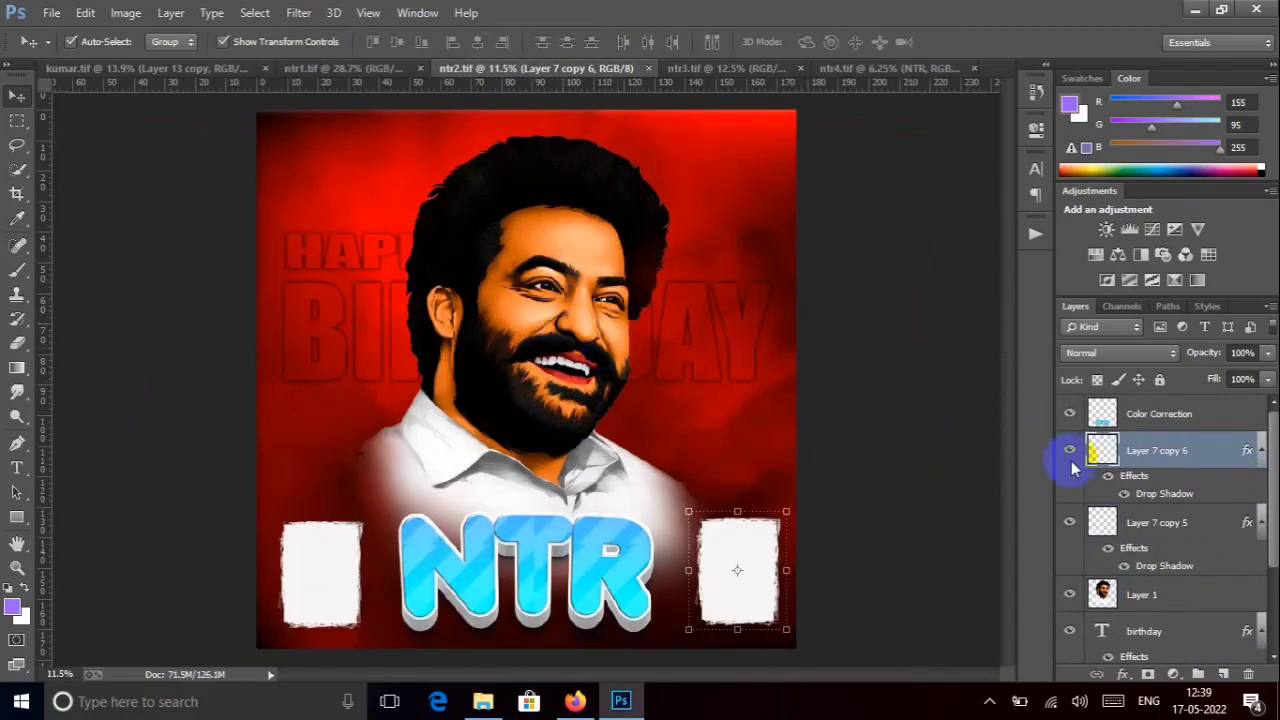
- Examine the painted portrait's face, hair and shirt in ntr2.tif up close, then return to the full banner view
ctrl+click(540, 216)
ctrl+click(540, 216)
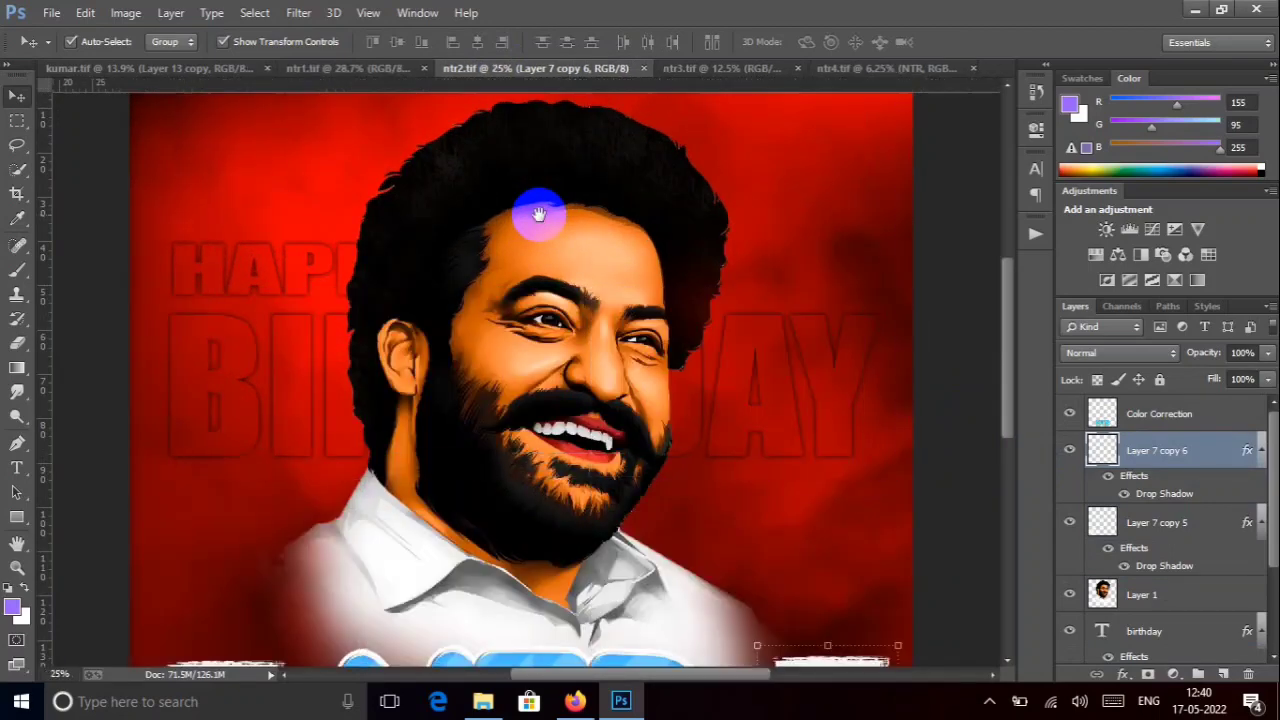
ctrl+click(540, 216)
drag(538, 214, 597, 206)
right_click(622, 312)
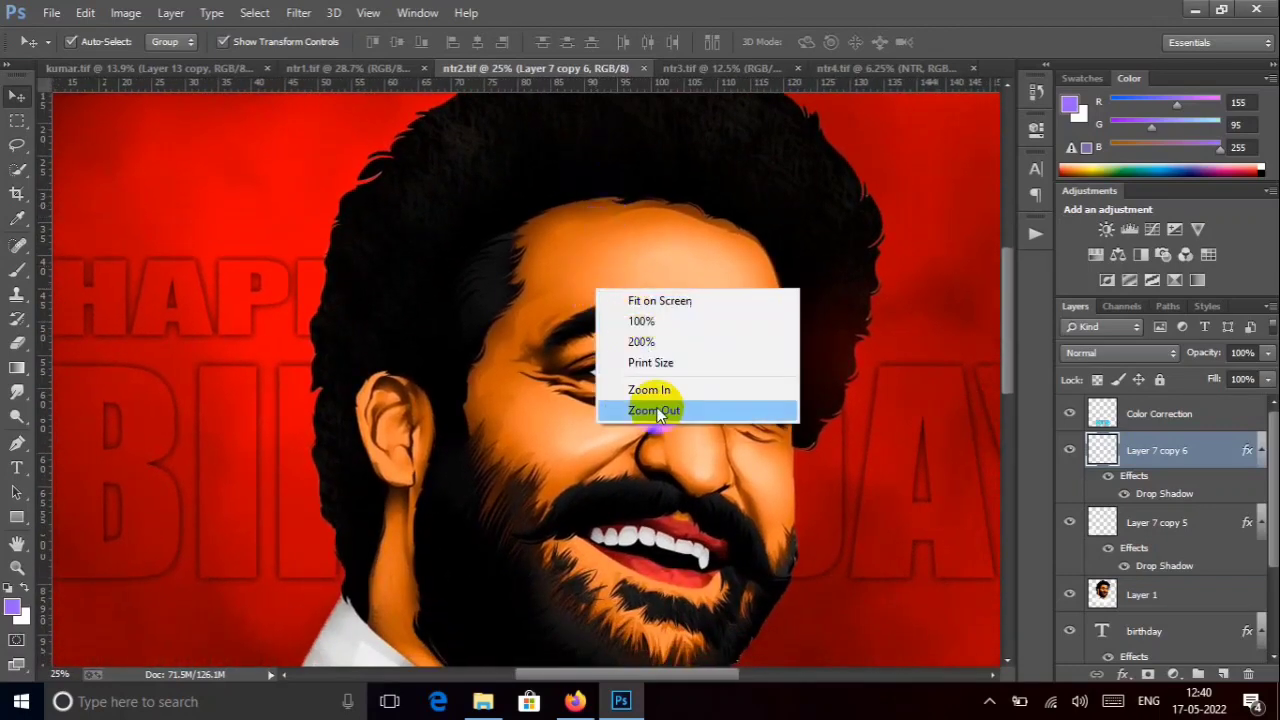
click(659, 413)
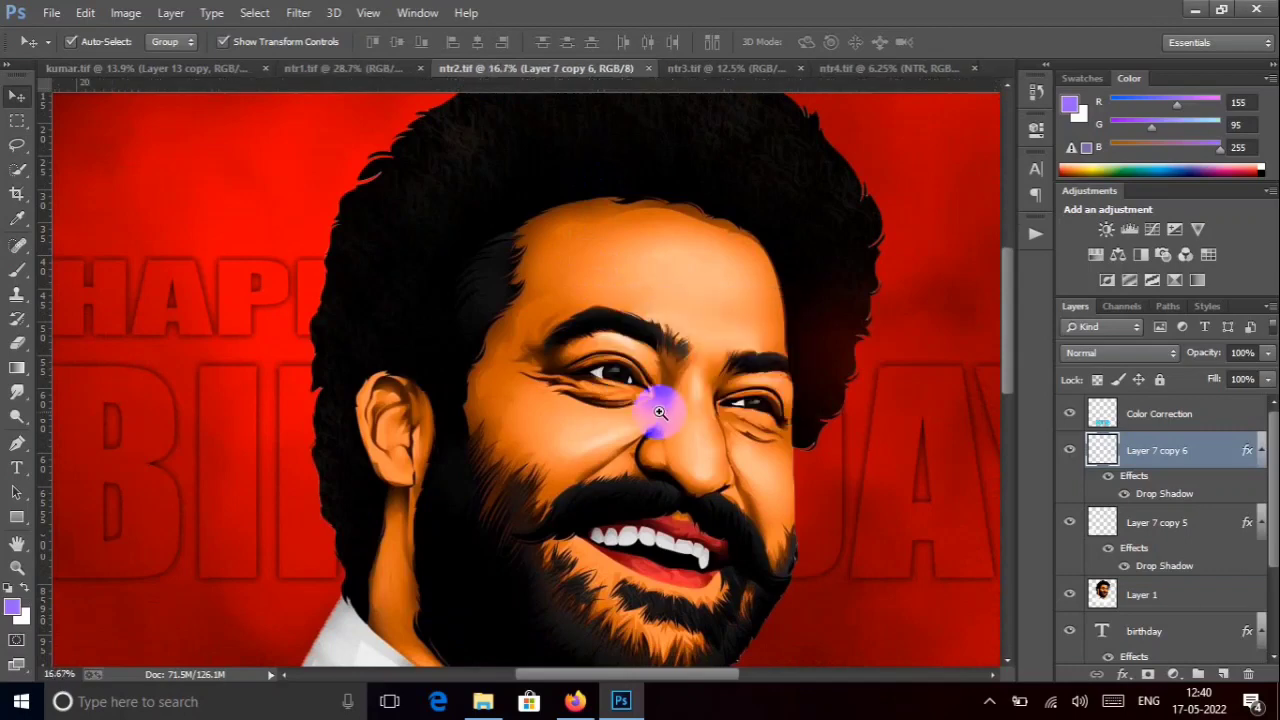
drag(548, 370, 535, 255)
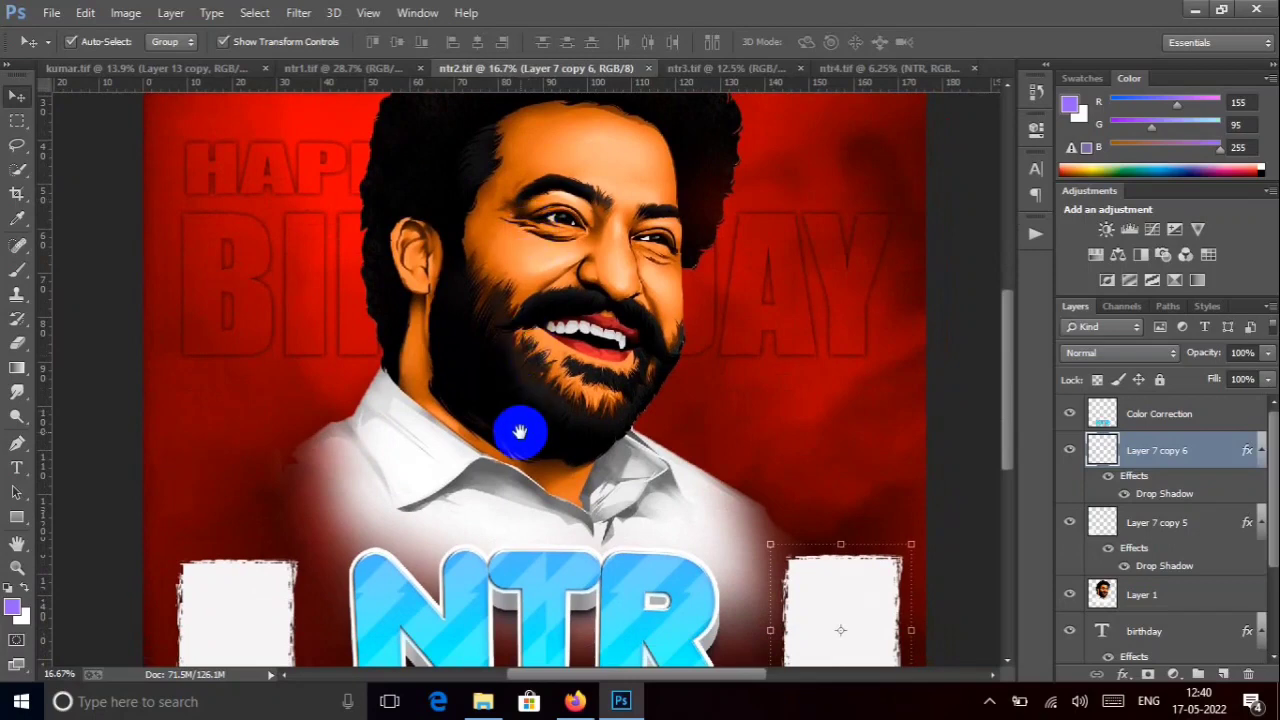
drag(518, 412, 514, 491)
right_click(463, 393)
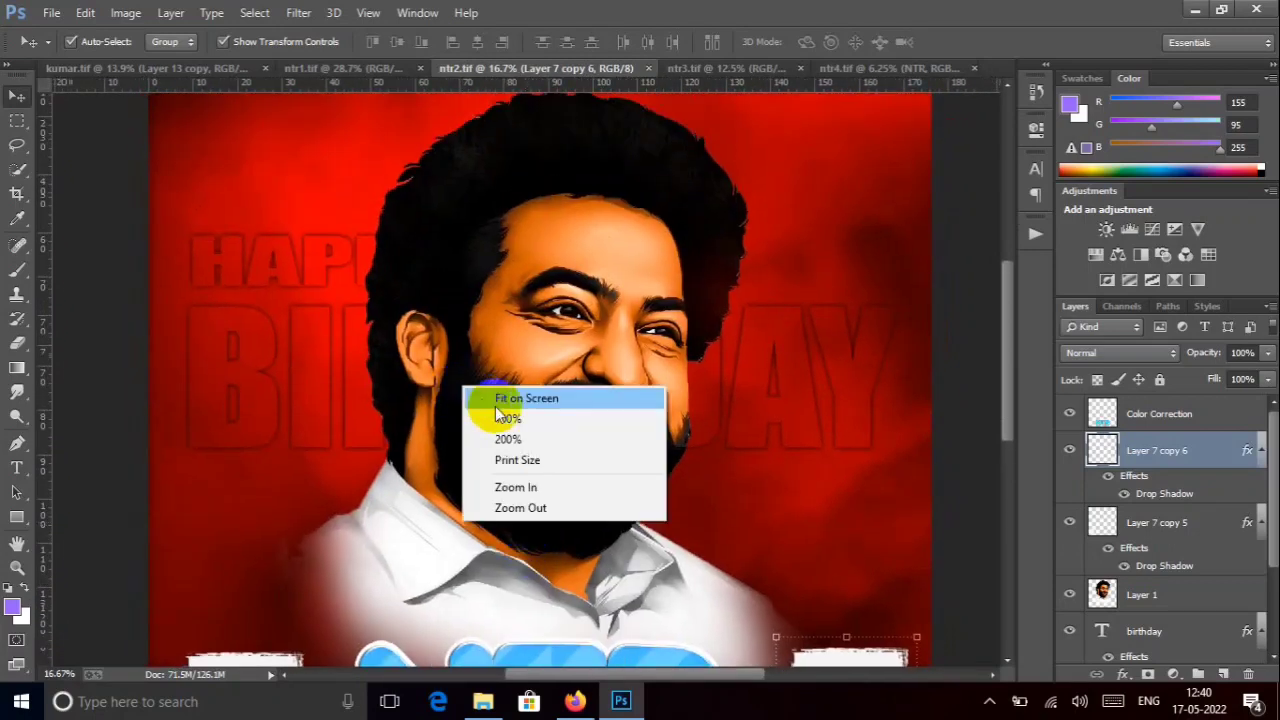
click(510, 400)
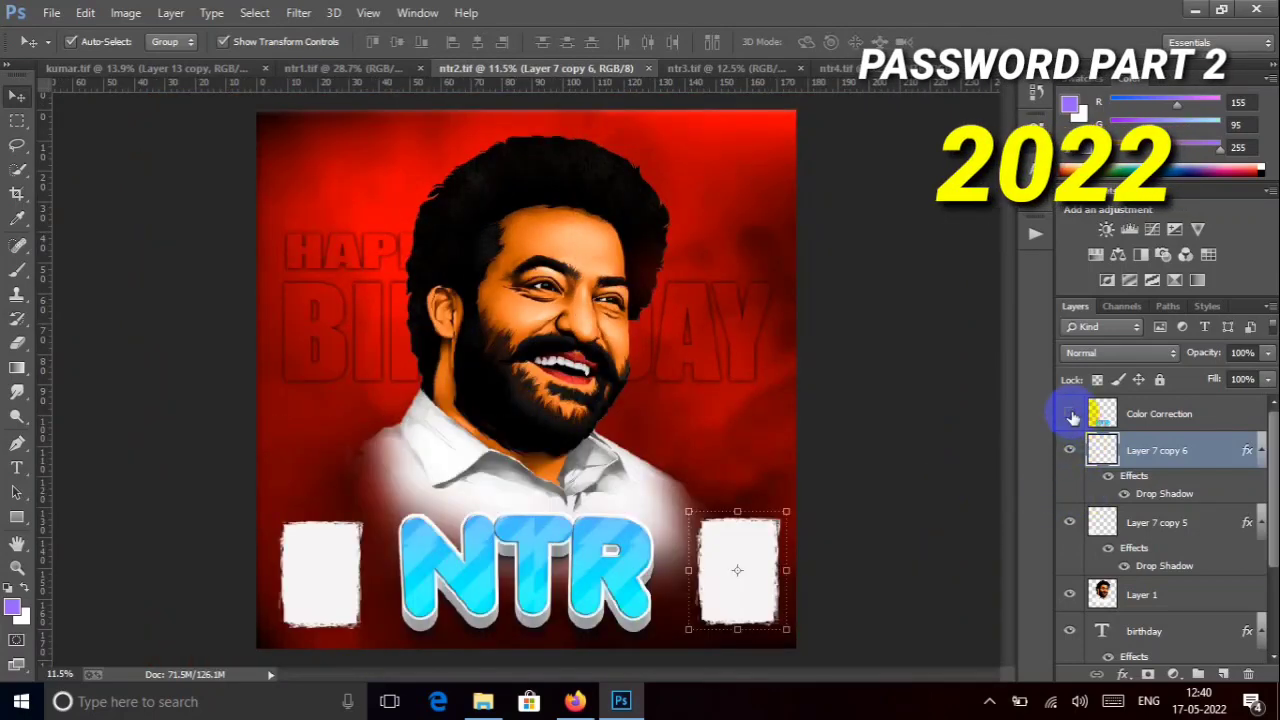
- Hide the blue NTR title layer Color Correction and the photo frames Layer 7 copy 6 and Layer 7 copy 5
click(1071, 447)
click(1071, 452)
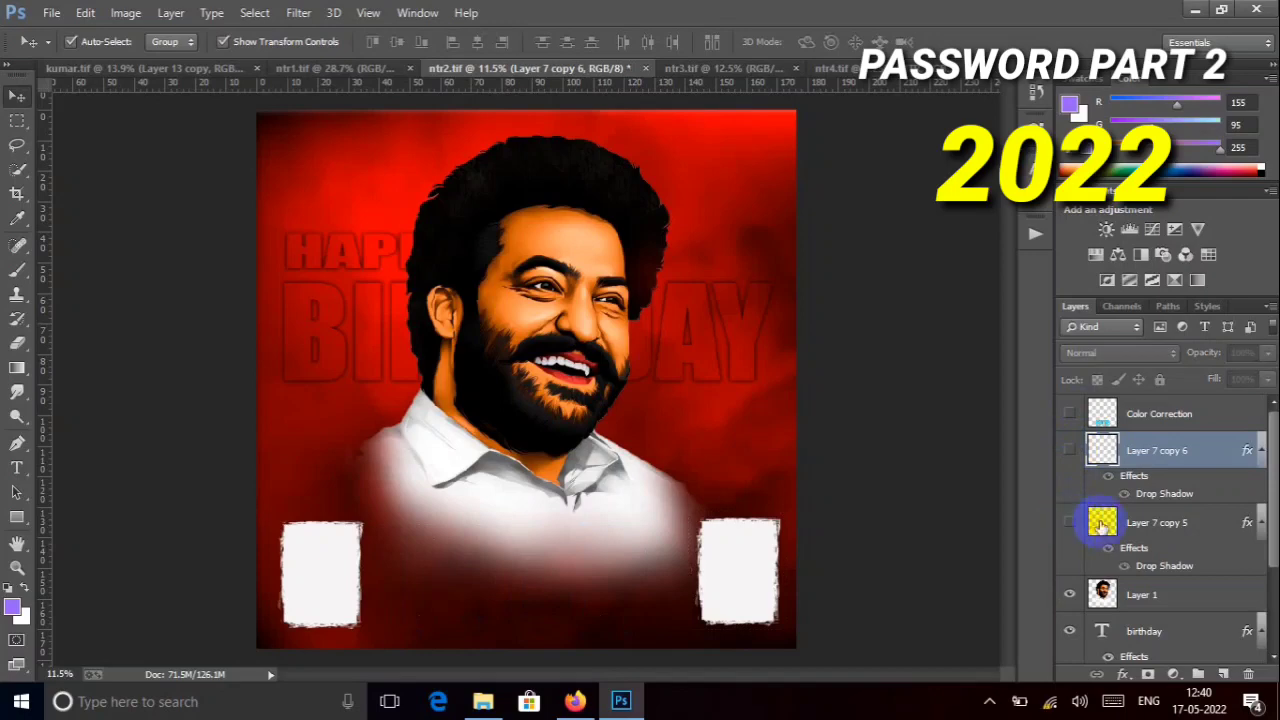
click(1070, 522)
- Hide the portrait Layer 1, the birthday and happy copy text layers, and the red background Layer 0
scroll(1110, 528, down, 1)
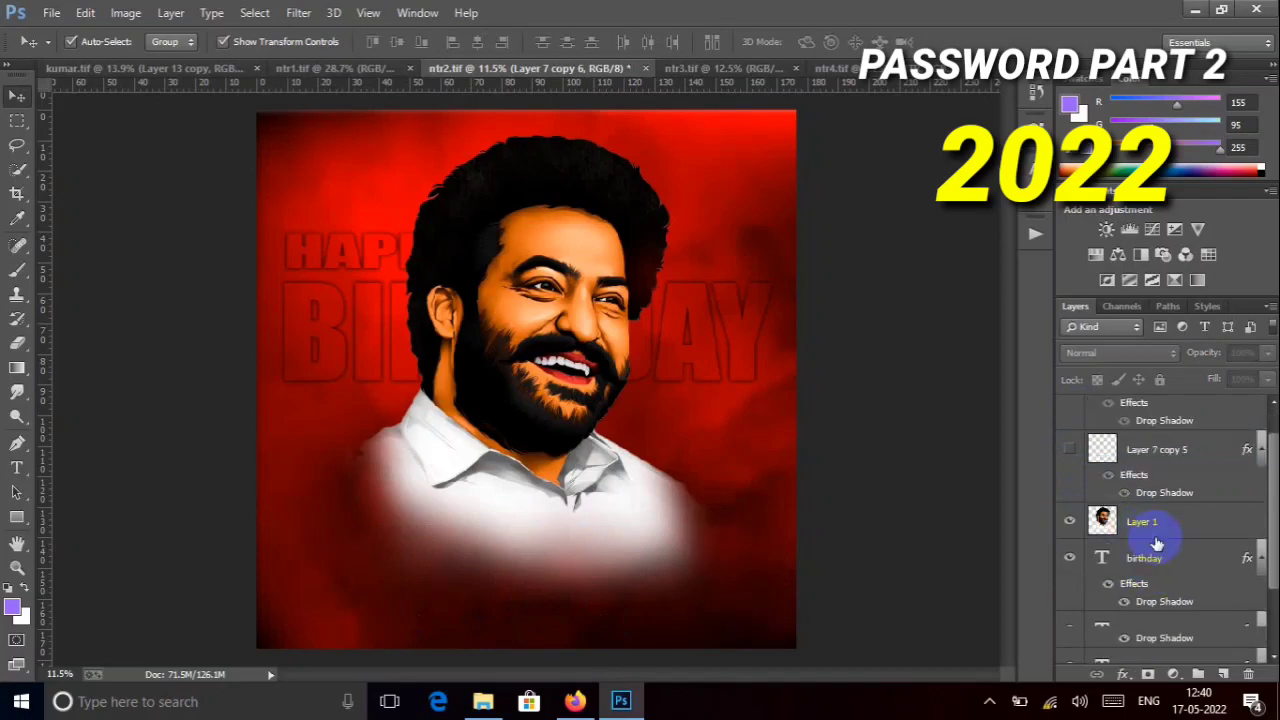
click(1071, 524)
scroll(1085, 550, down, 1)
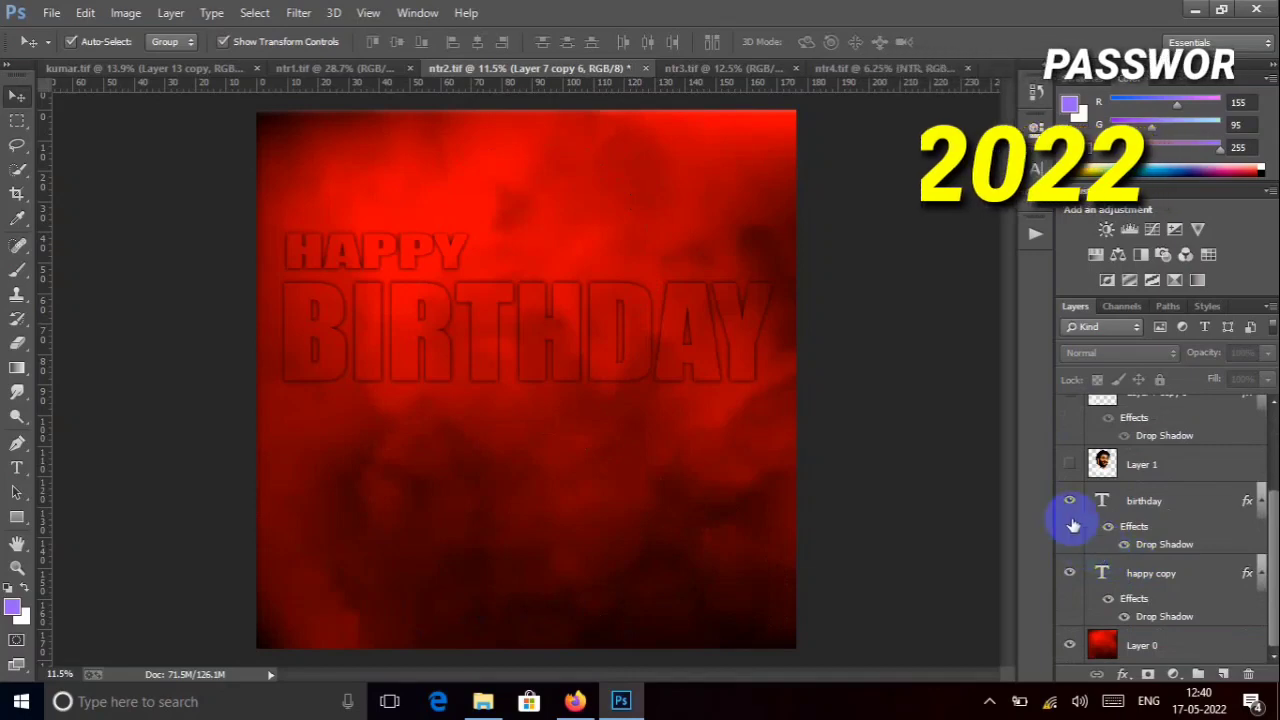
click(1069, 575)
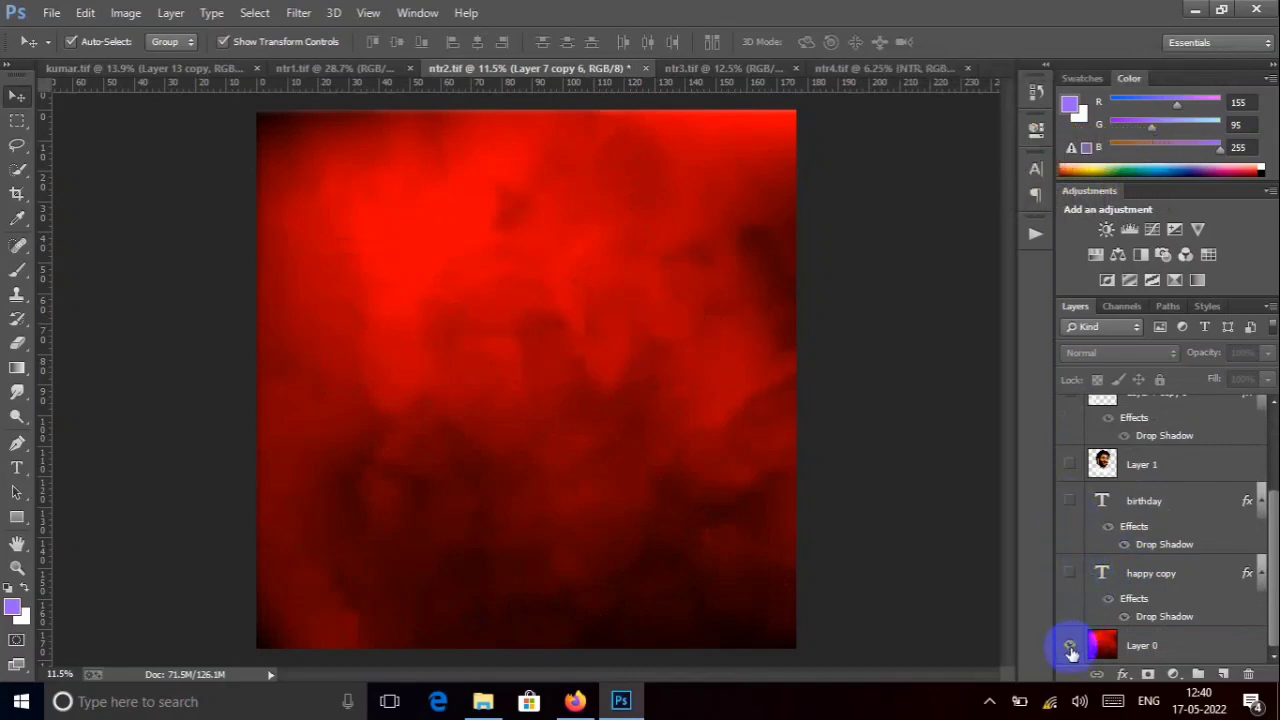
click(1070, 648)
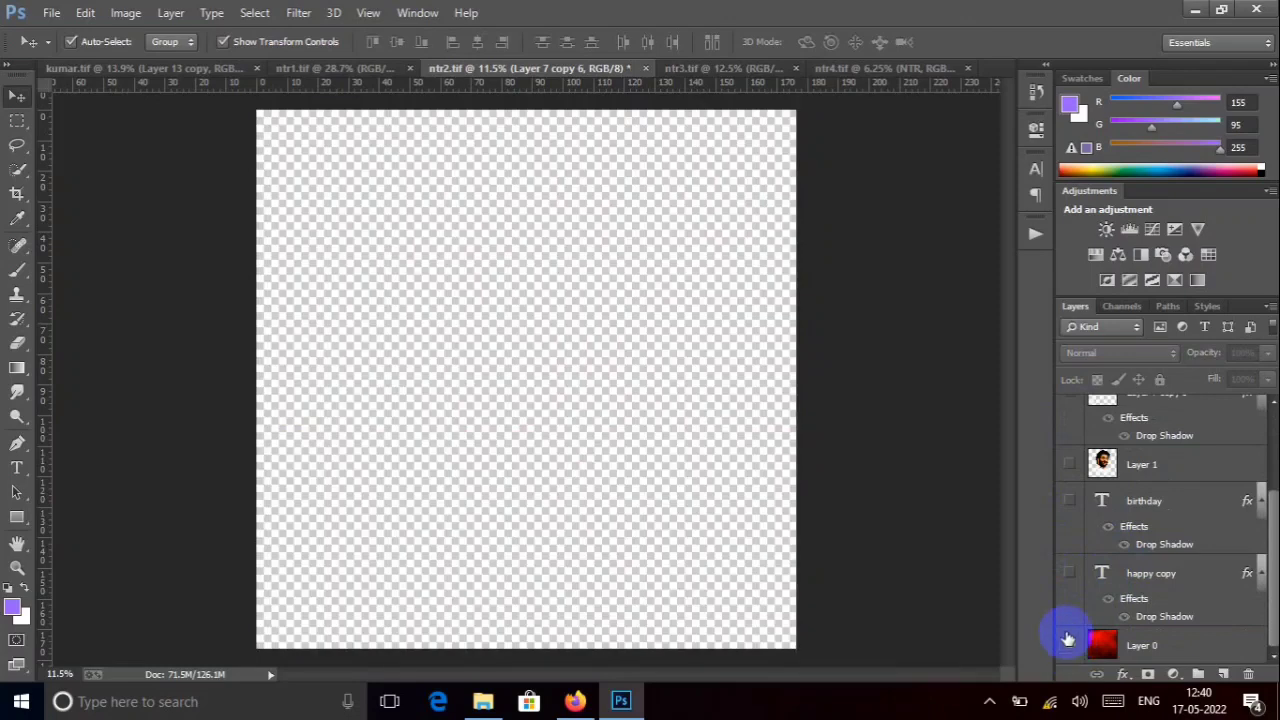
- Show all the ntr2.tif layers again, from the background Layer 0 up to Color Correction, with the banner fitted on screen
drag(1068, 640, 1077, 437)
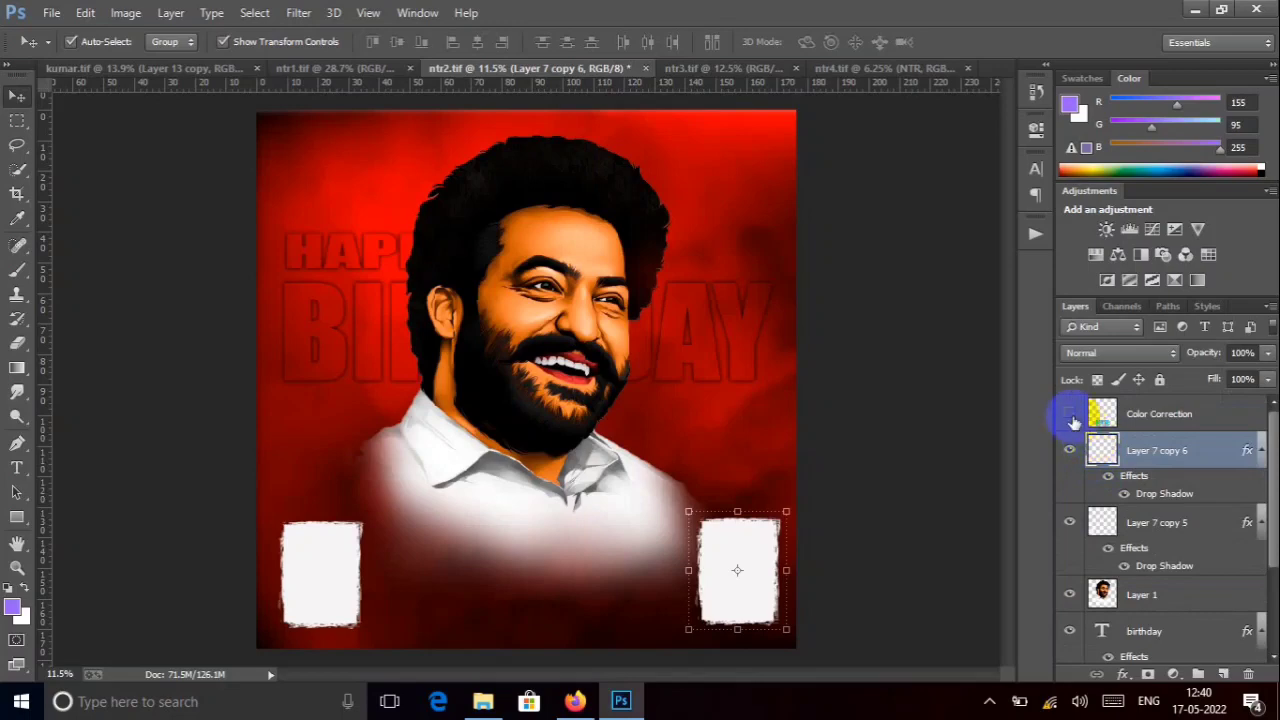
click(1069, 416)
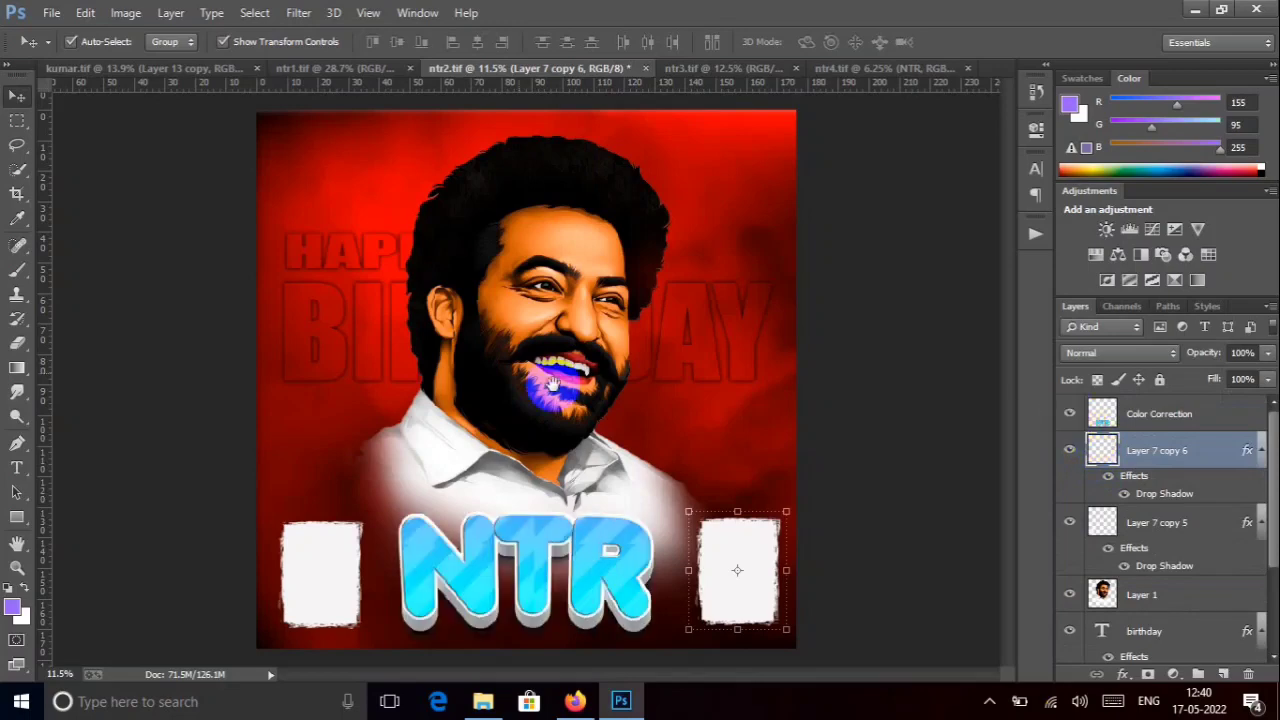
right_click(440, 308)
click(472, 322)
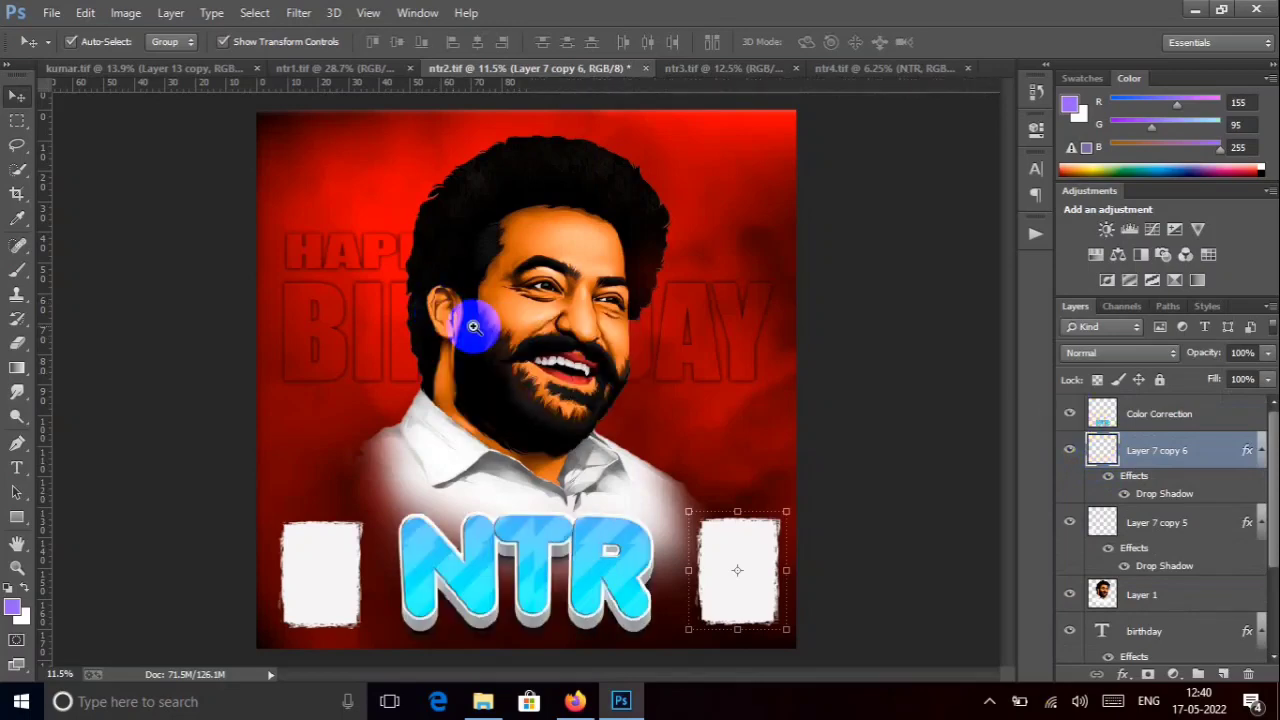
- Switch to ntr3.tif and examine its portraits, NTR title, YOUNGTIGER text and photo frames up close
click(689, 66)
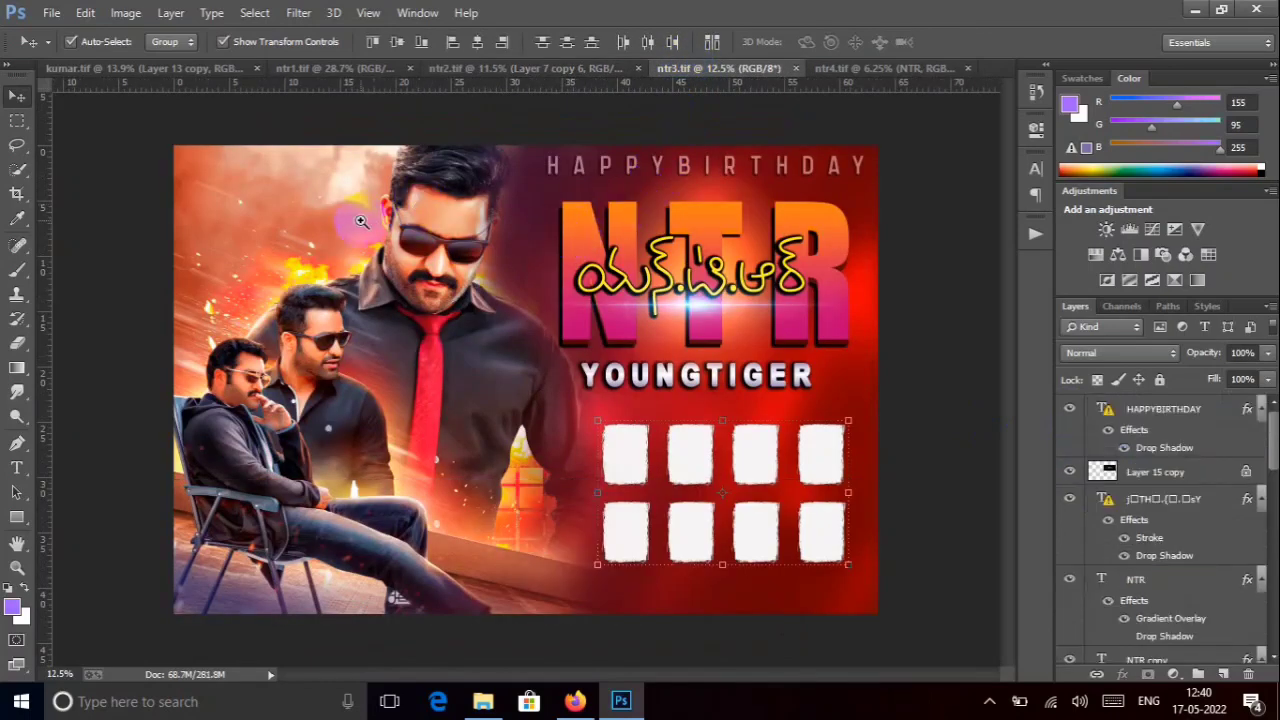
click(361, 221)
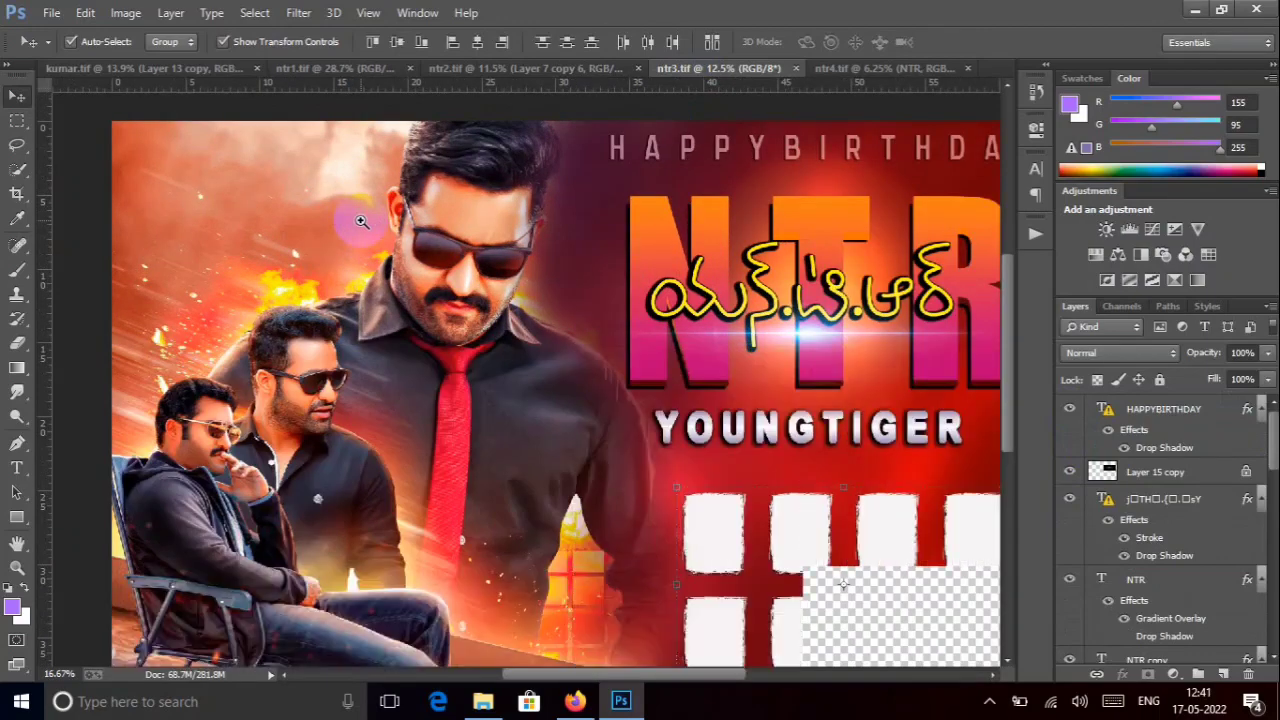
click(364, 224)
drag(440, 242, 352, 286)
drag(720, 331, 377, 217)
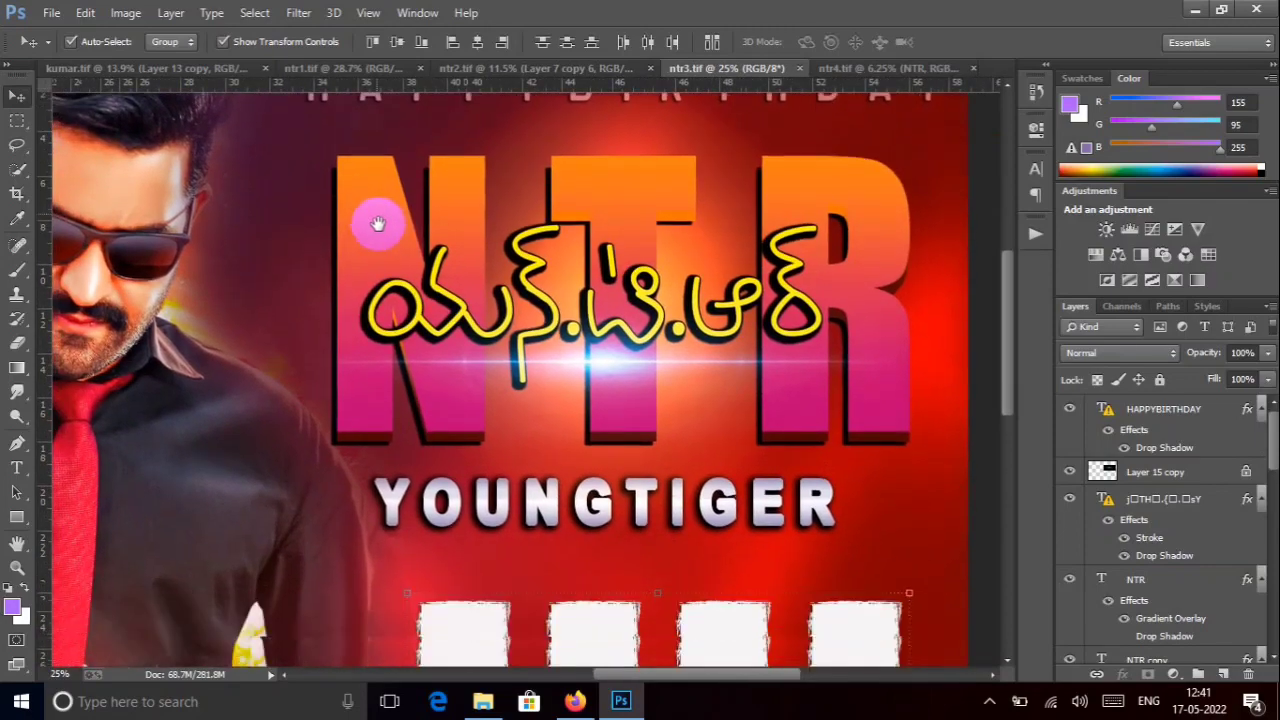
drag(400, 380, 425, 208)
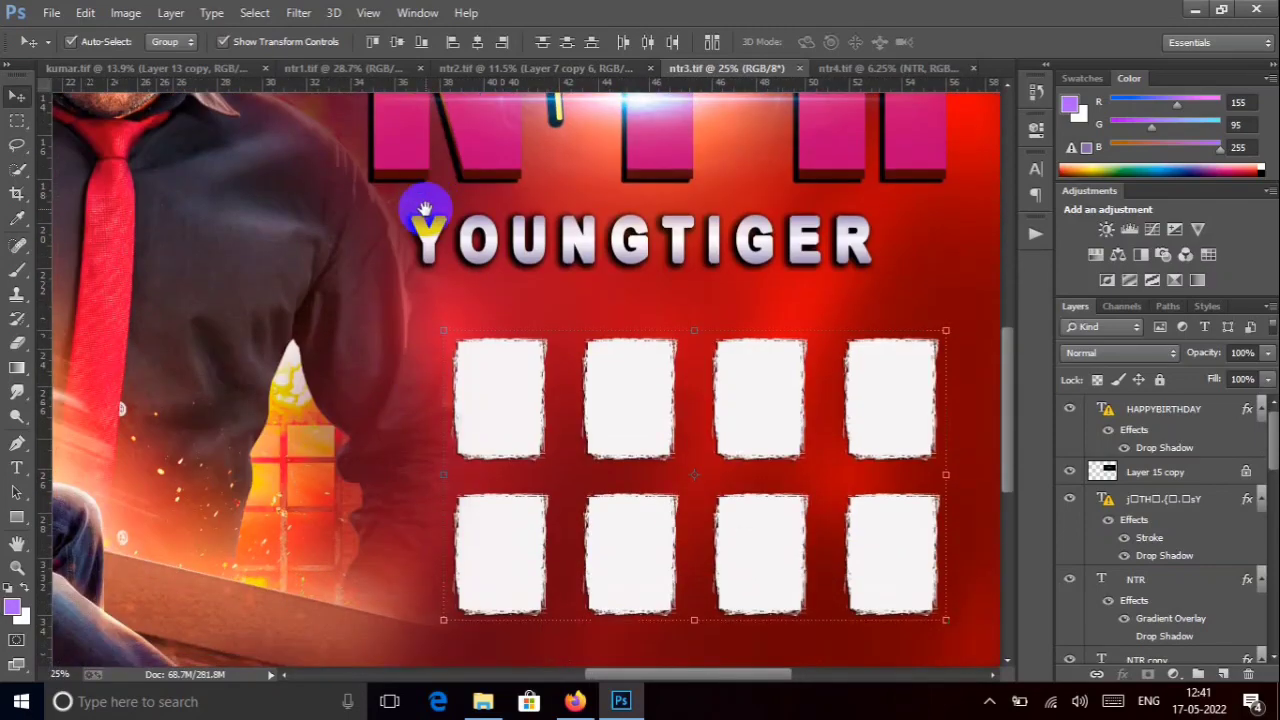
drag(266, 334, 580, 325)
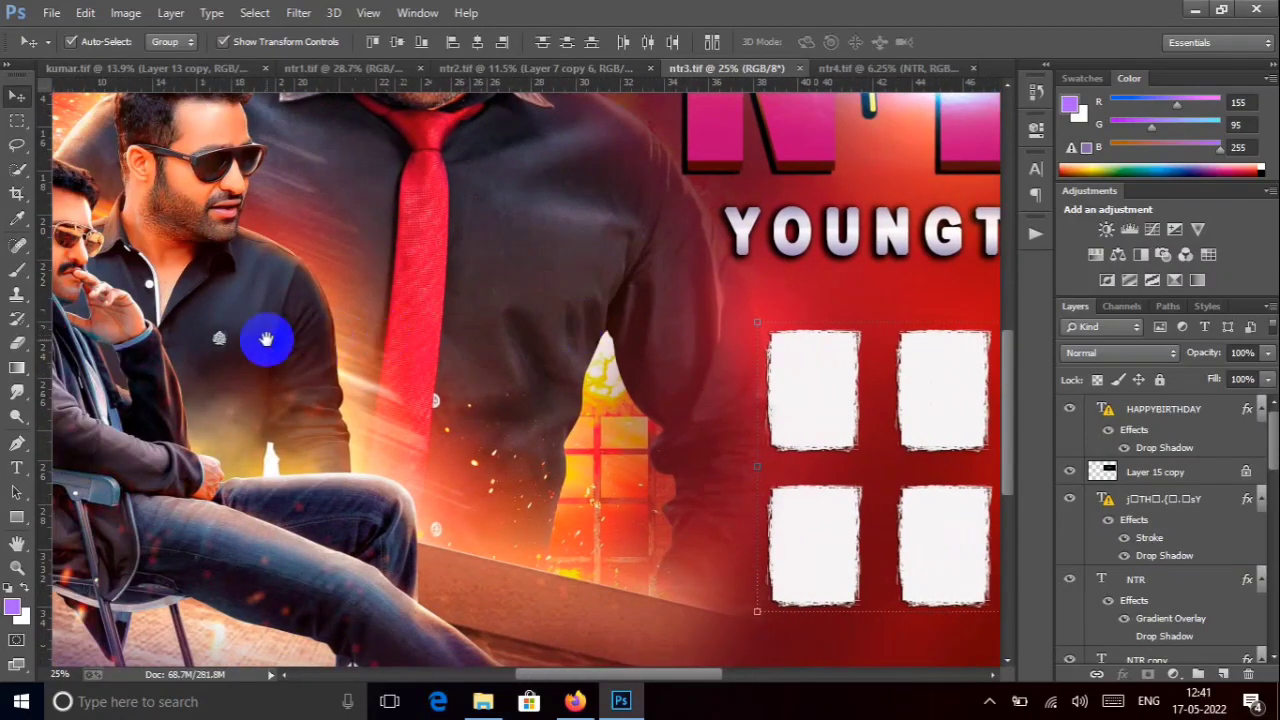
drag(263, 340, 278, 272)
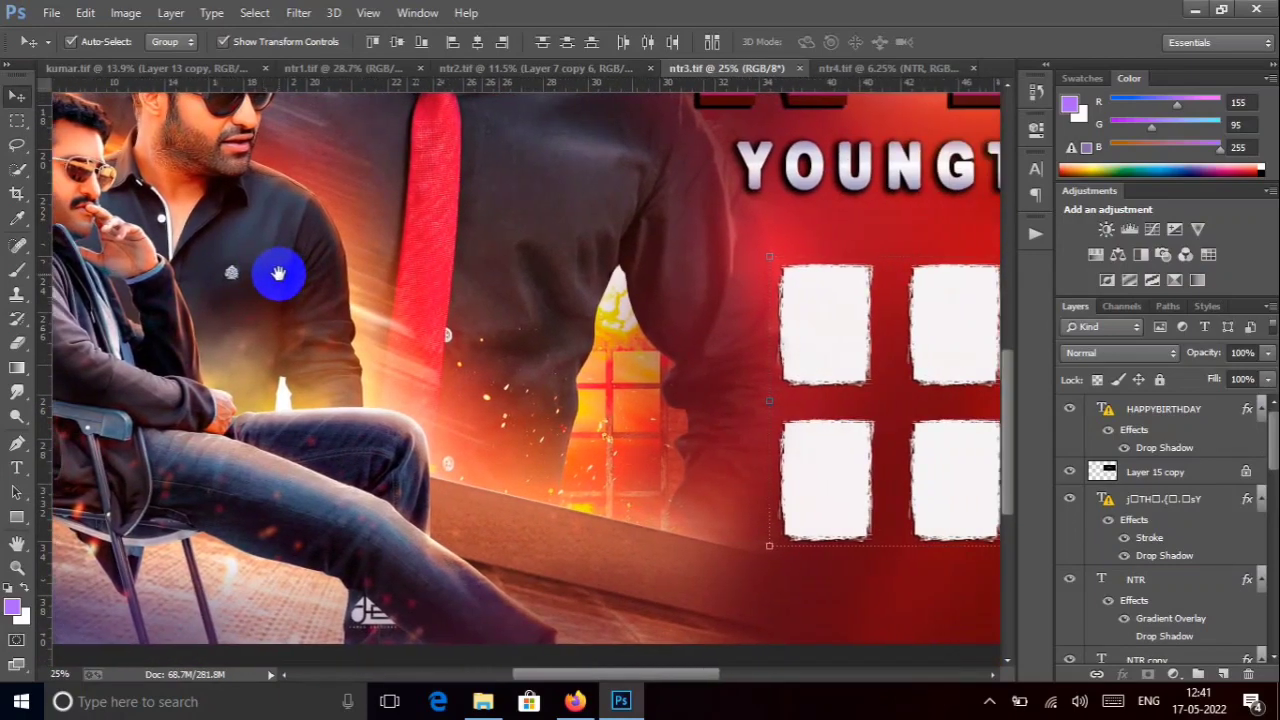
right_click(384, 292)
click(423, 304)
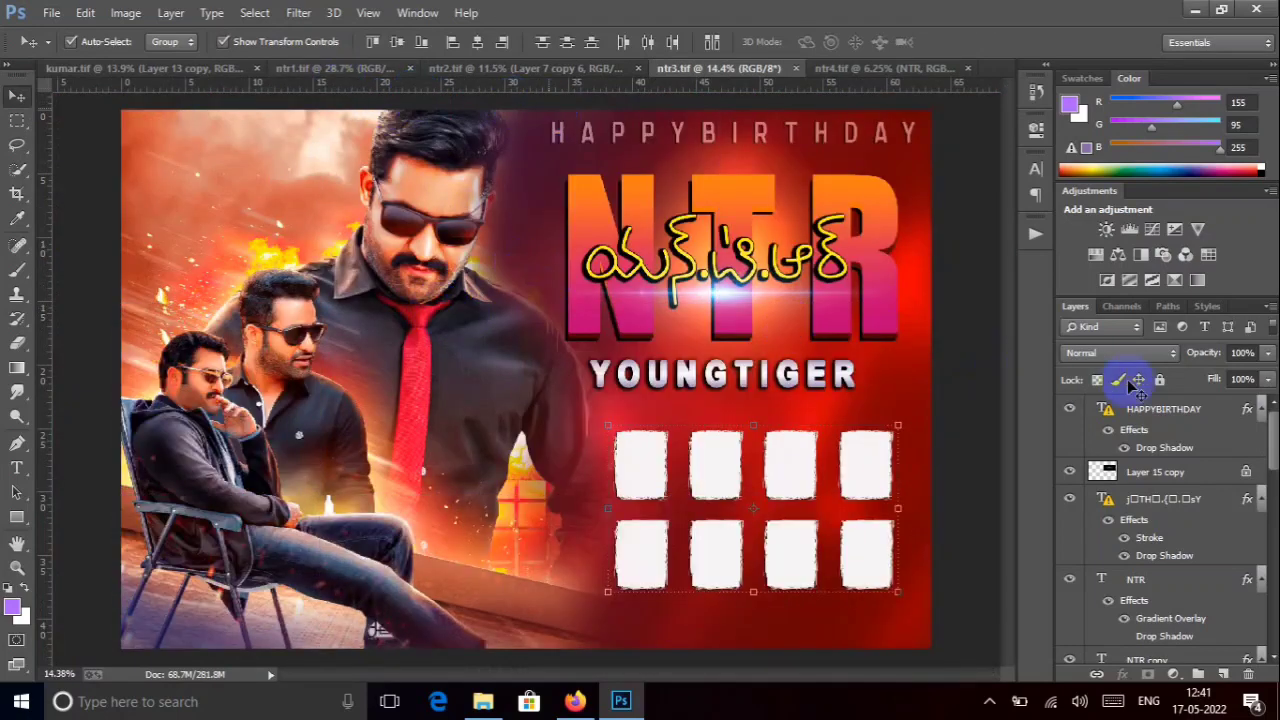
- Hide the HAPPYBIRTHDAY text, Layer 15 copy, the yellow Telugu text, and the NTR and NTR copy text layers
click(1068, 410)
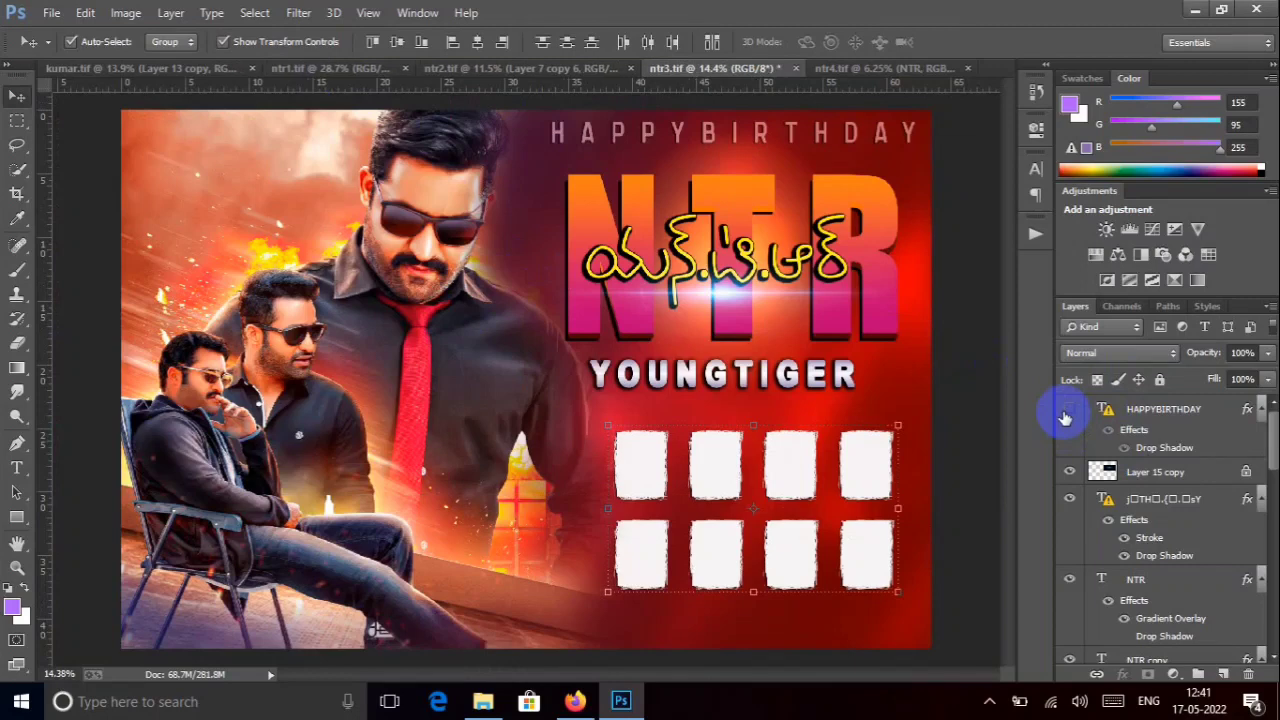
click(1069, 478)
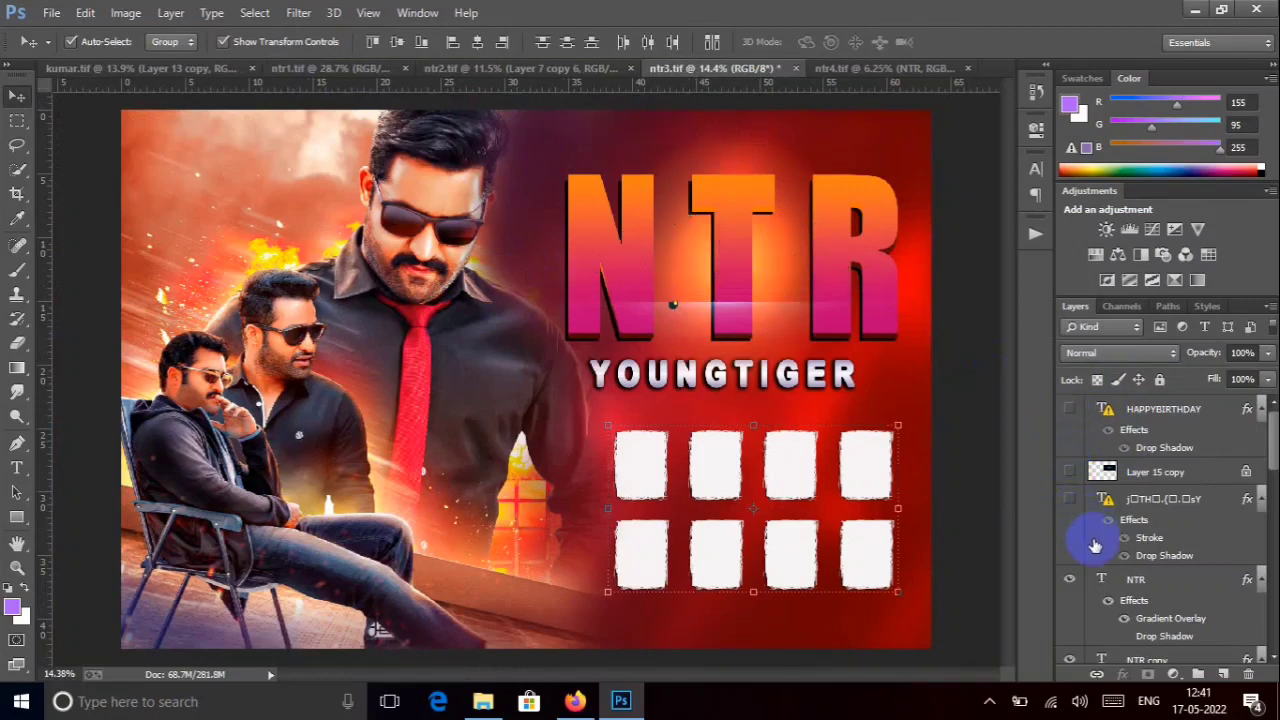
scroll(1095, 560, down, 3)
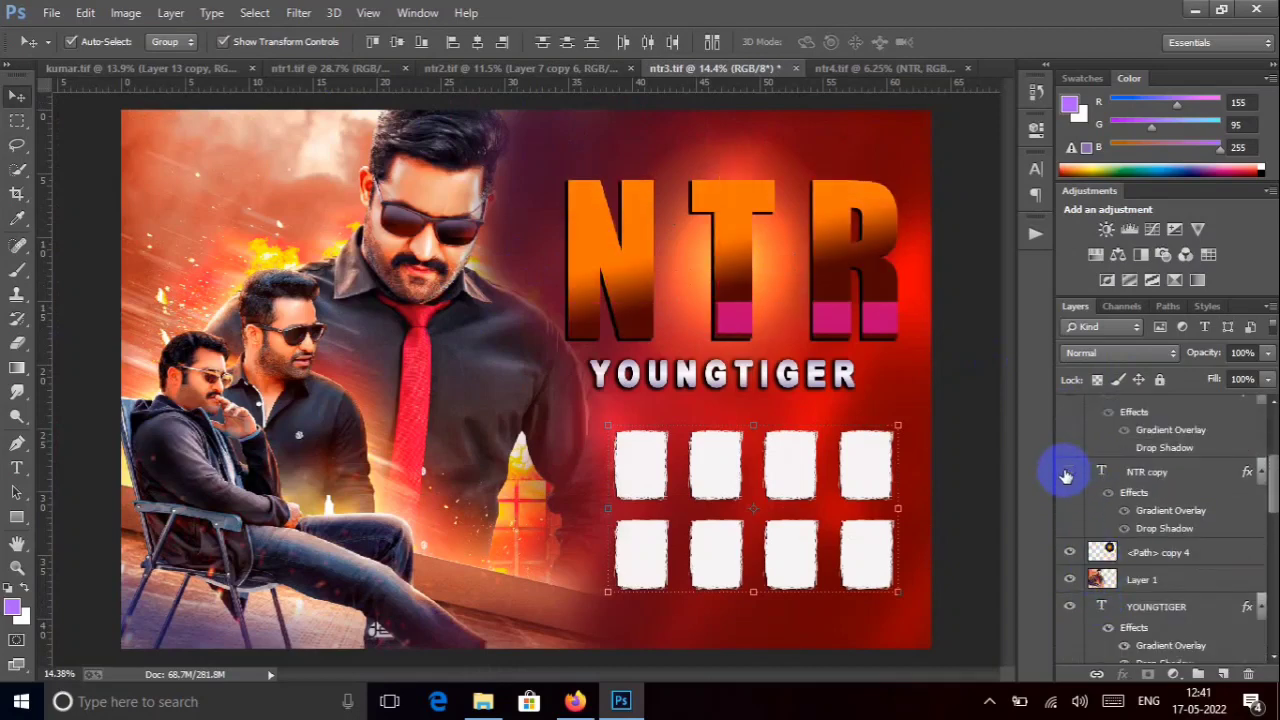
click(1067, 474)
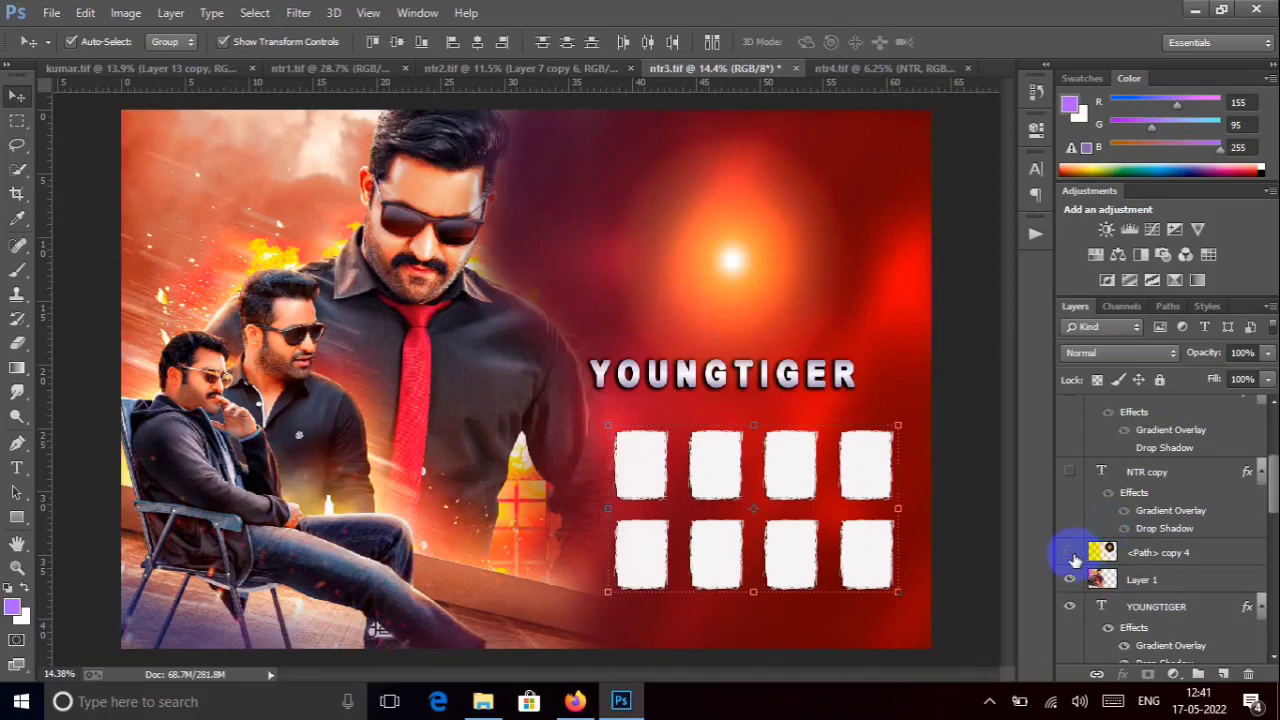
- Hide the orange glow <Path> copy 4, the portrait artwork Layer 1, and the YOUNGTIGER text layer
click(1067, 555)
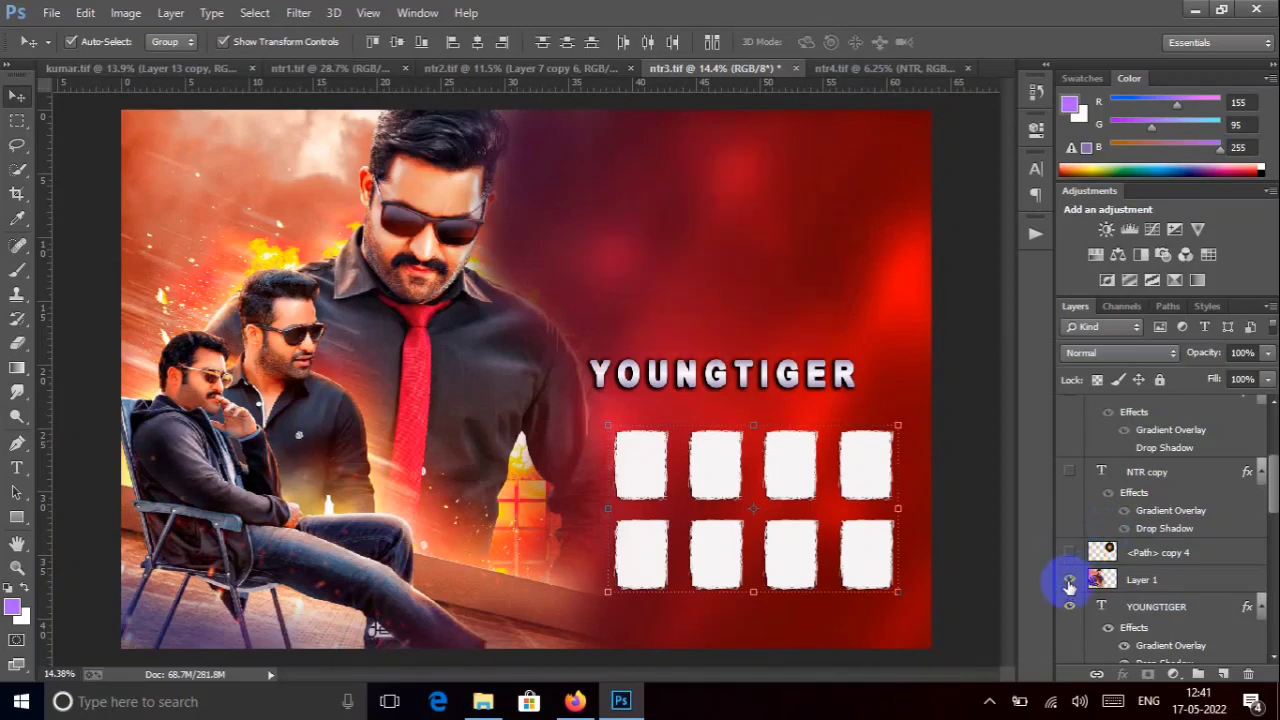
click(1068, 582)
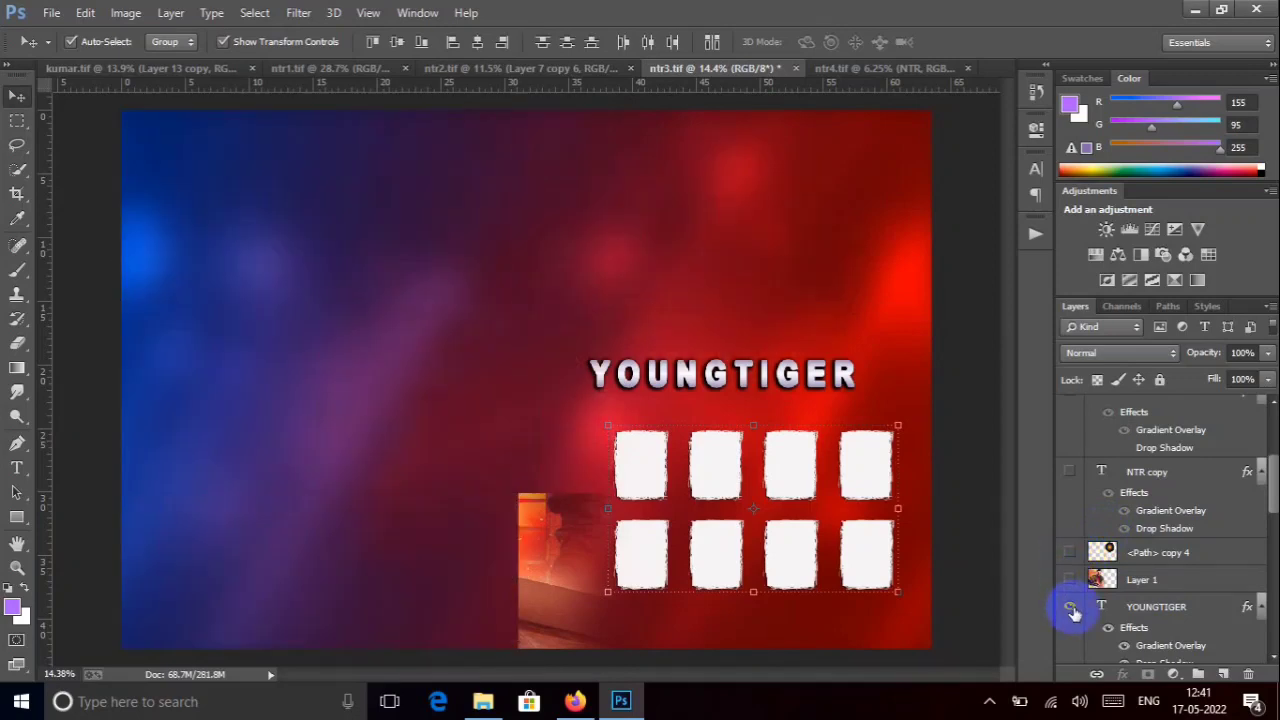
click(1070, 607)
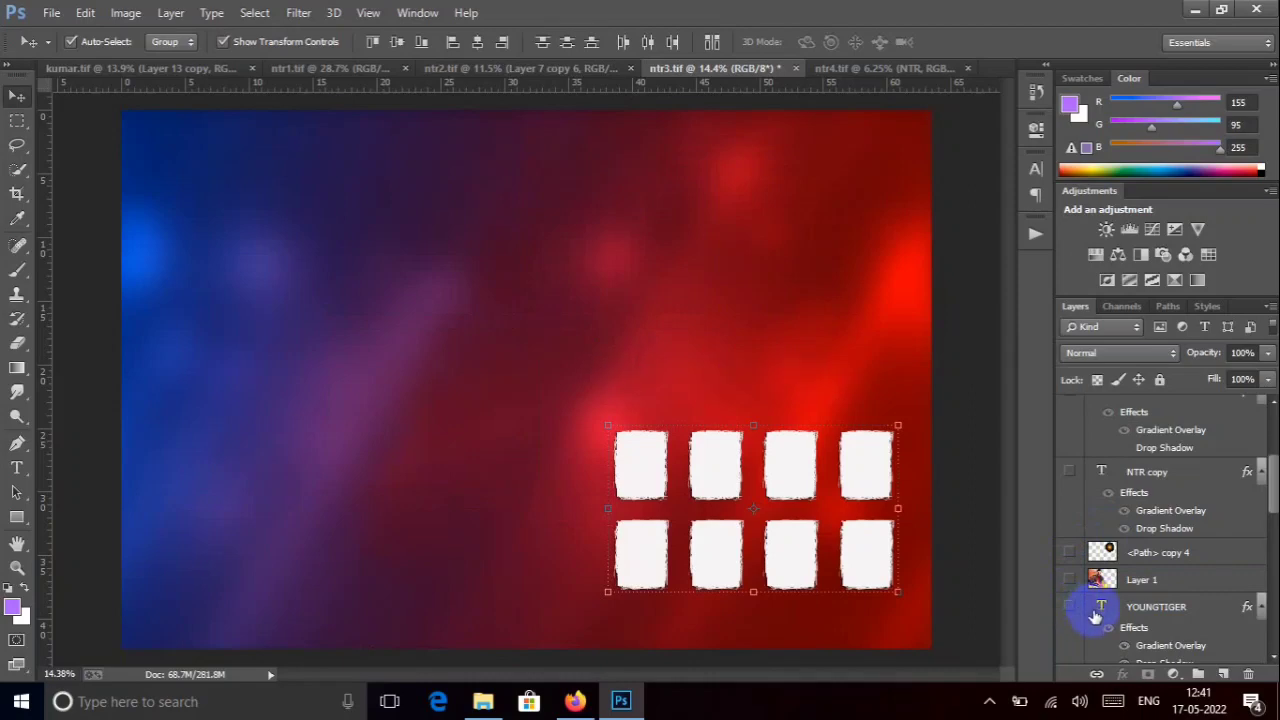
- Hide the eight white photo frame layers, from the uppermost Layer 7 copy 5 down to Layer 7 copy
scroll(1090, 612, down, 3)
click(1069, 498)
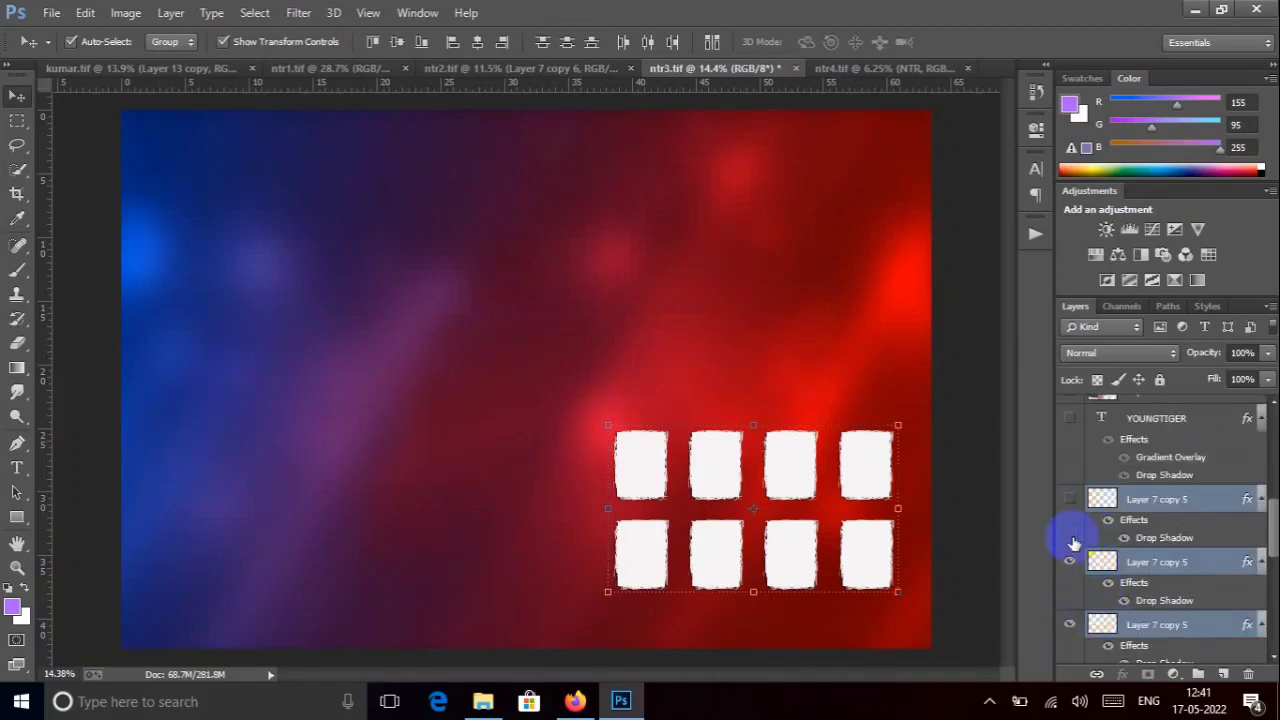
click(1069, 561)
click(1071, 625)
scroll(1070, 628, down, 2)
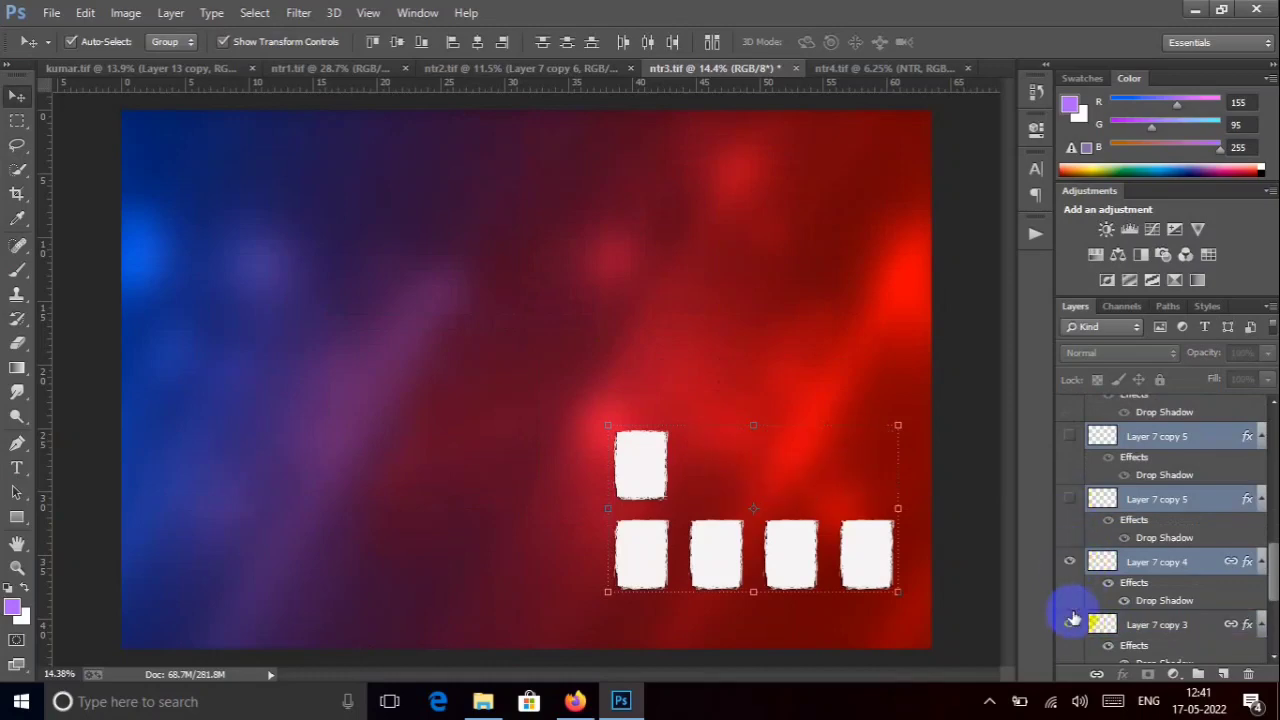
click(1071, 624)
scroll(1077, 617, down, 2)
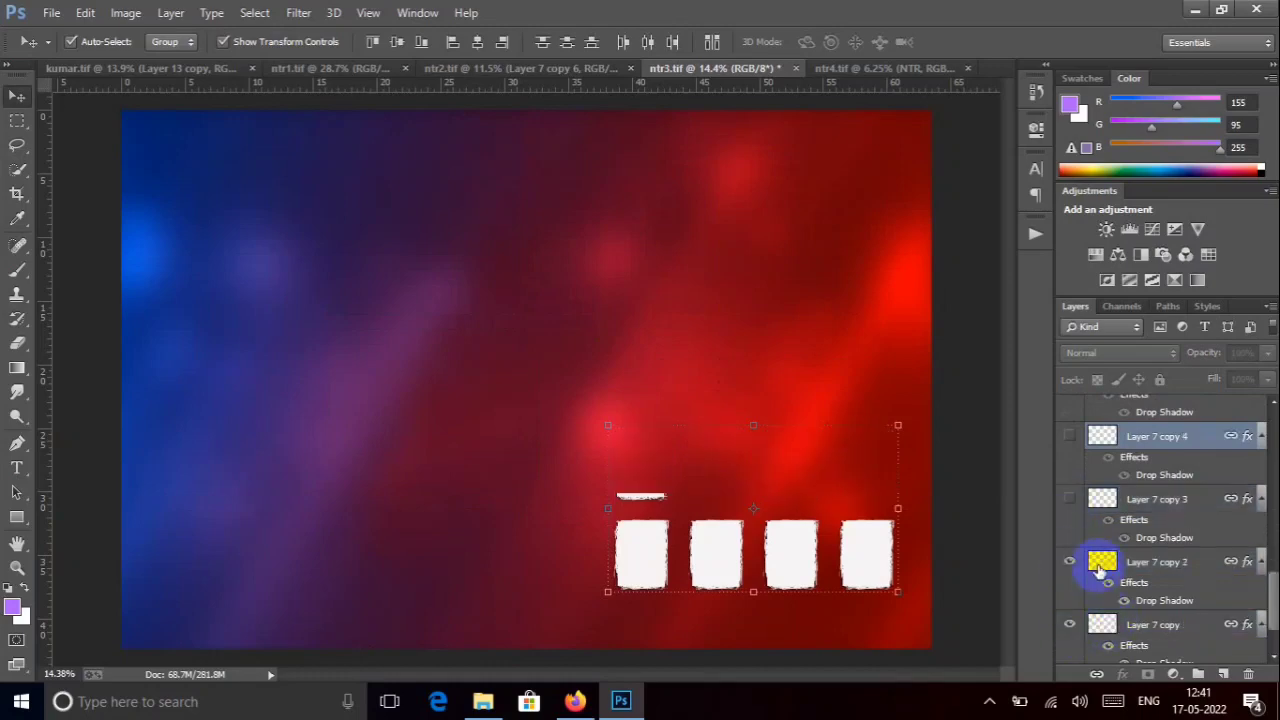
click(1071, 561)
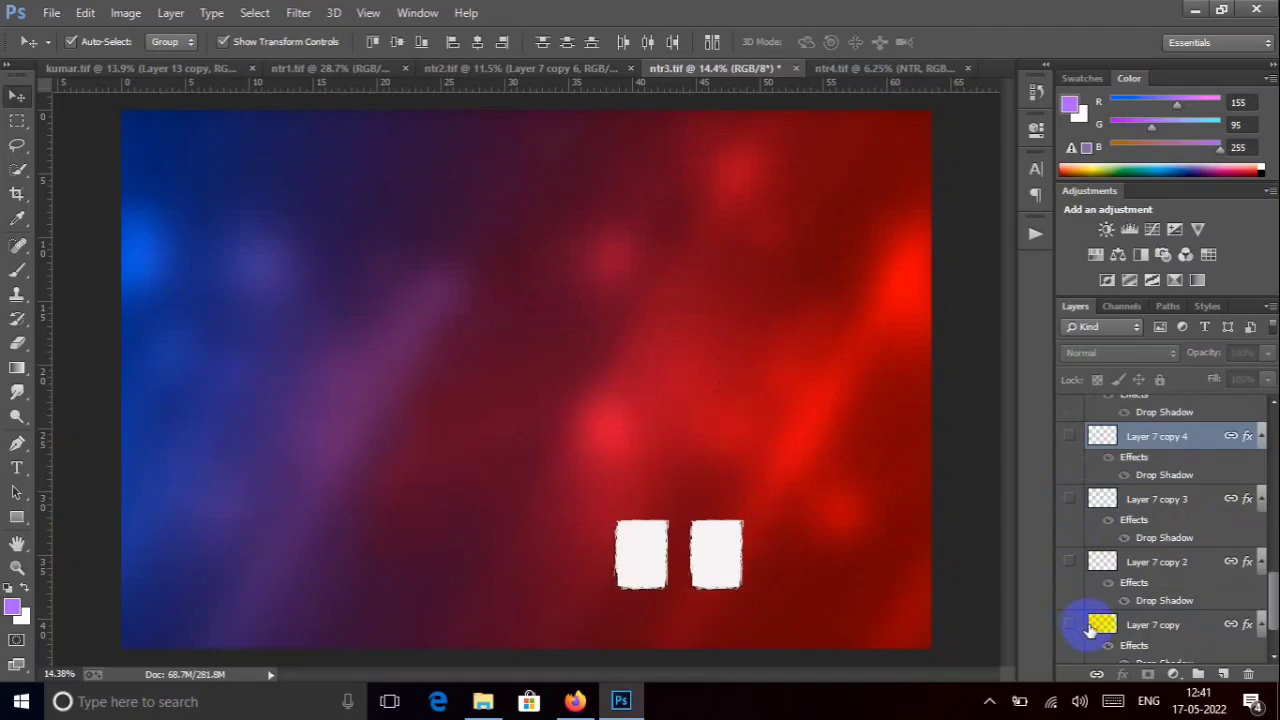
click(1075, 625)
- Hide the red and blue backdrop Layer 2 and the Background layer
scroll(1078, 624, down, 1)
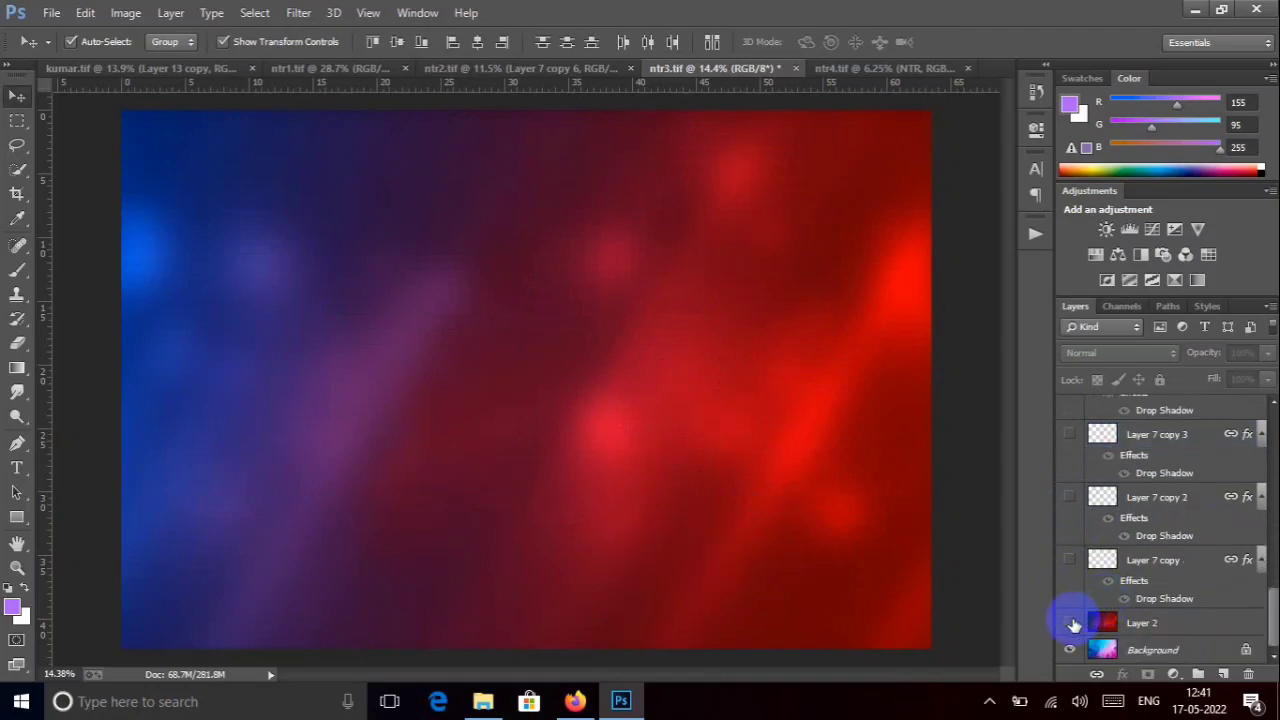
click(1071, 624)
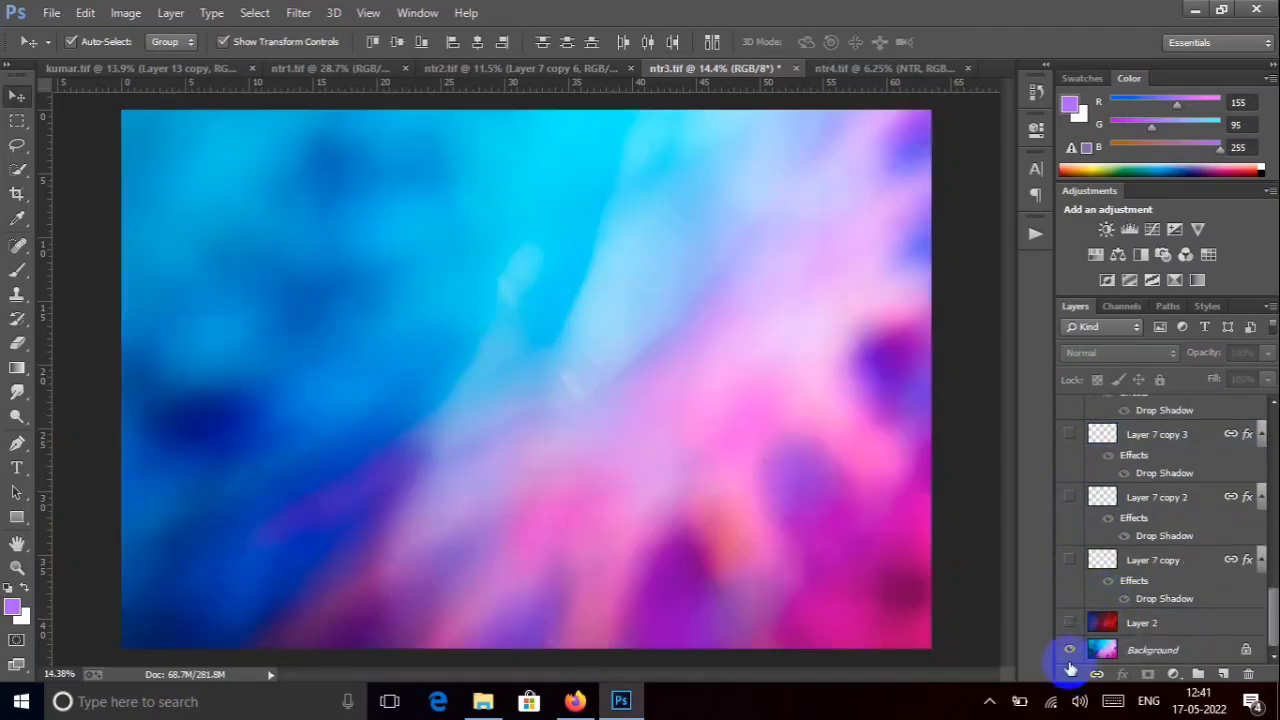
click(1069, 651)
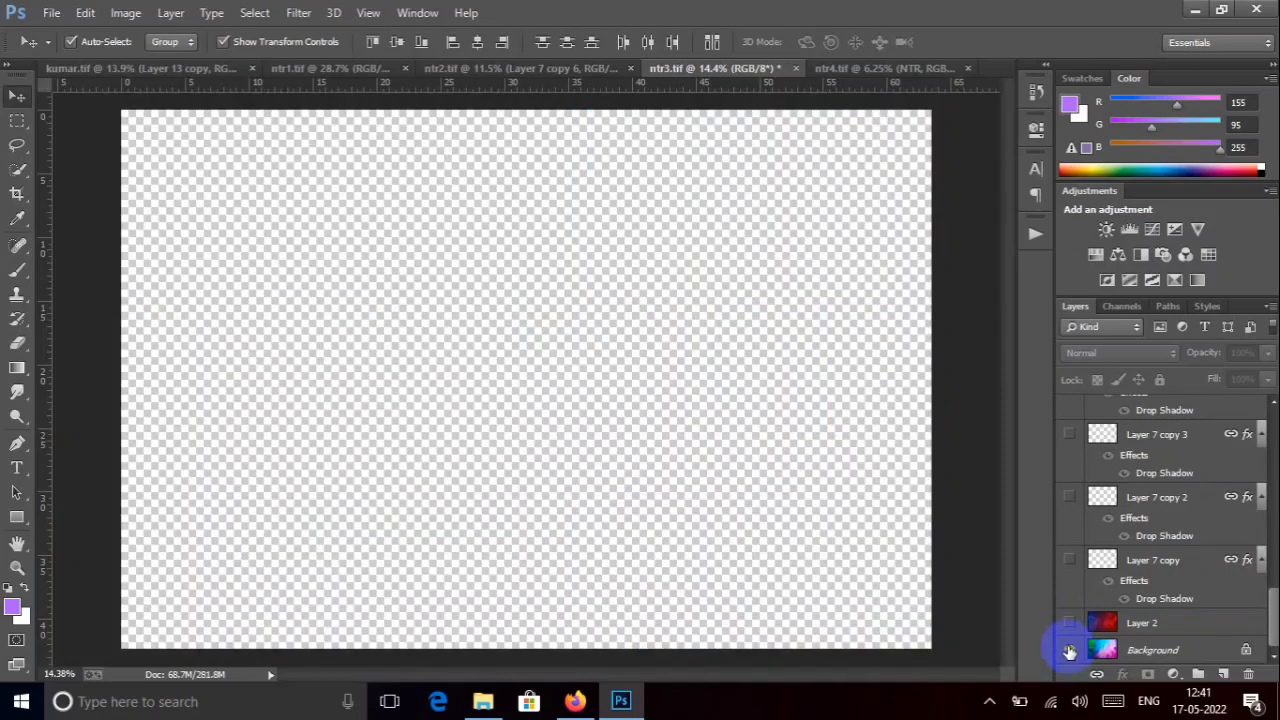
- Show the Background, Layer 2 and all eight photo frame layers again, from Layer 7 copy up to the uppermost Layer 7 copy 5
click(1068, 622)
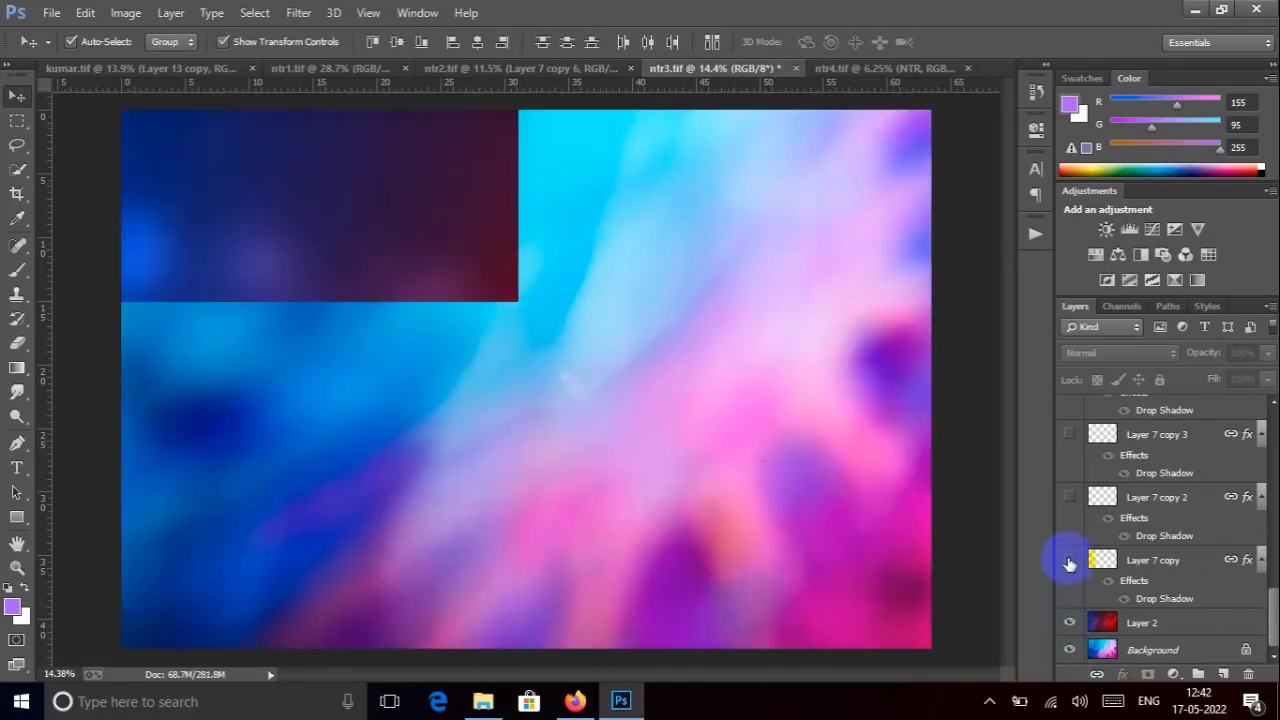
click(1069, 497)
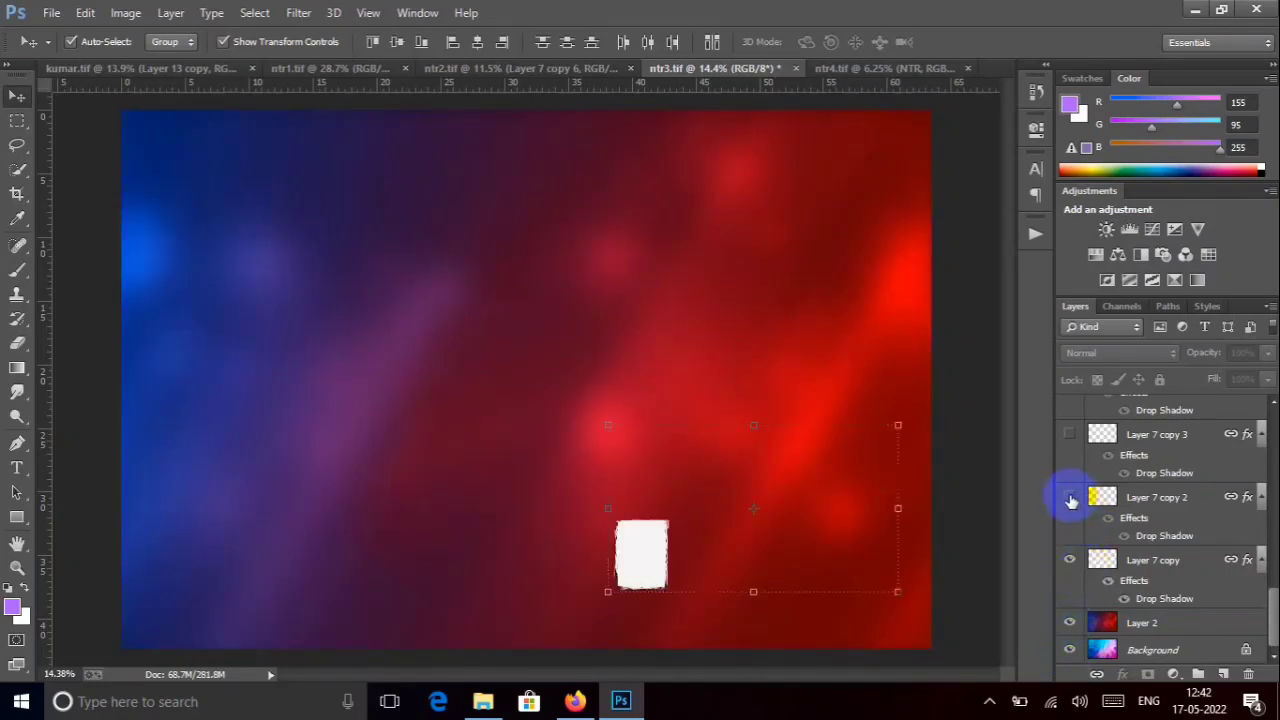
click(1067, 441)
scroll(1067, 470, up, 2)
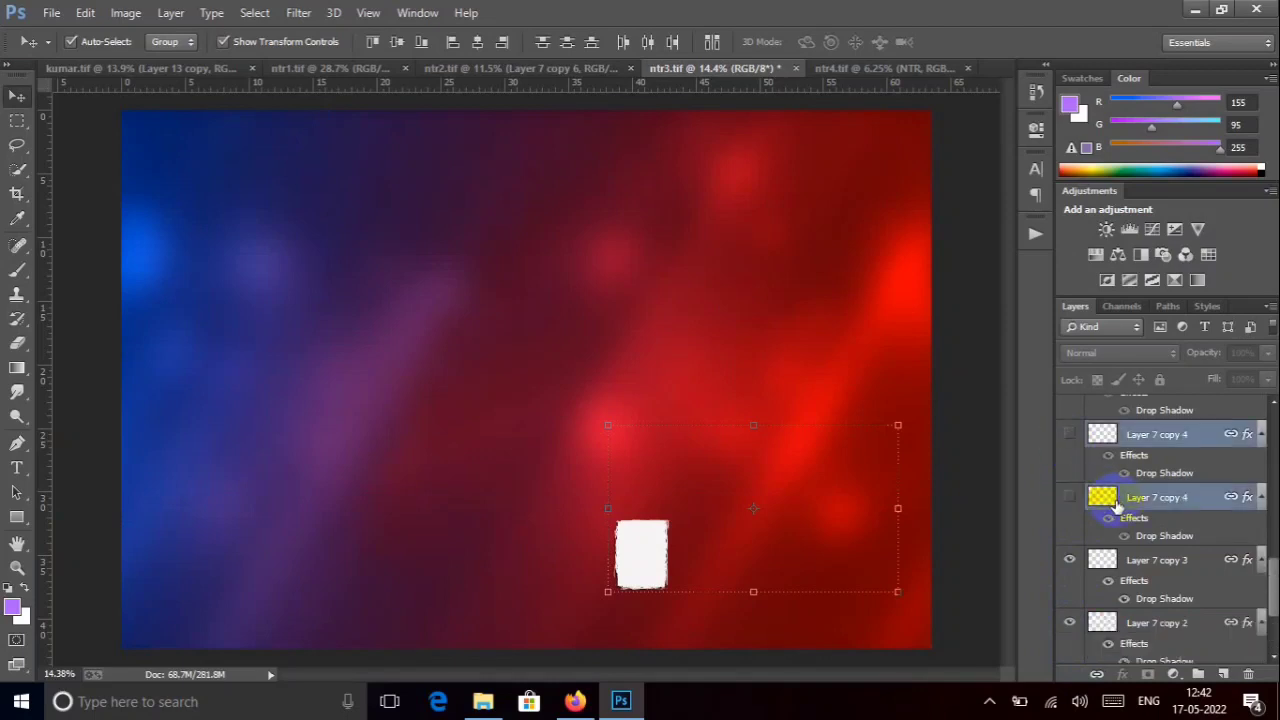
click(1067, 500)
click(1067, 440)
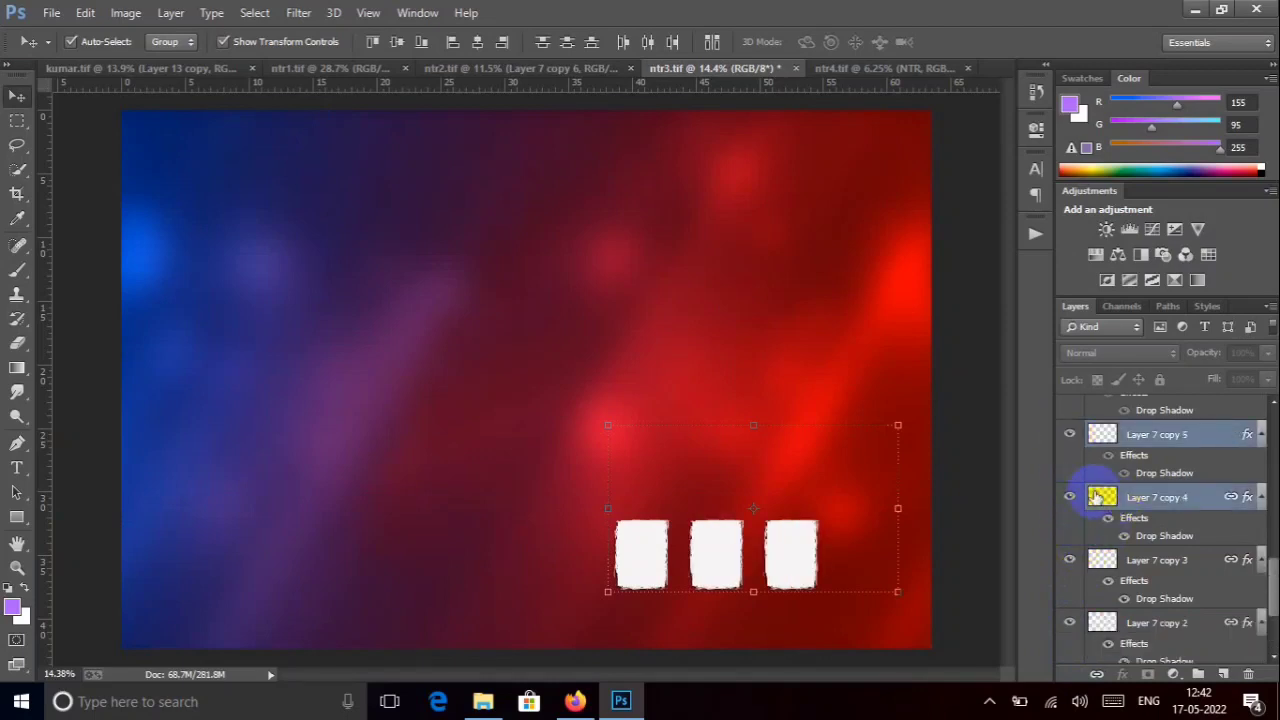
scroll(1103, 508, up, 2)
click(1067, 497)
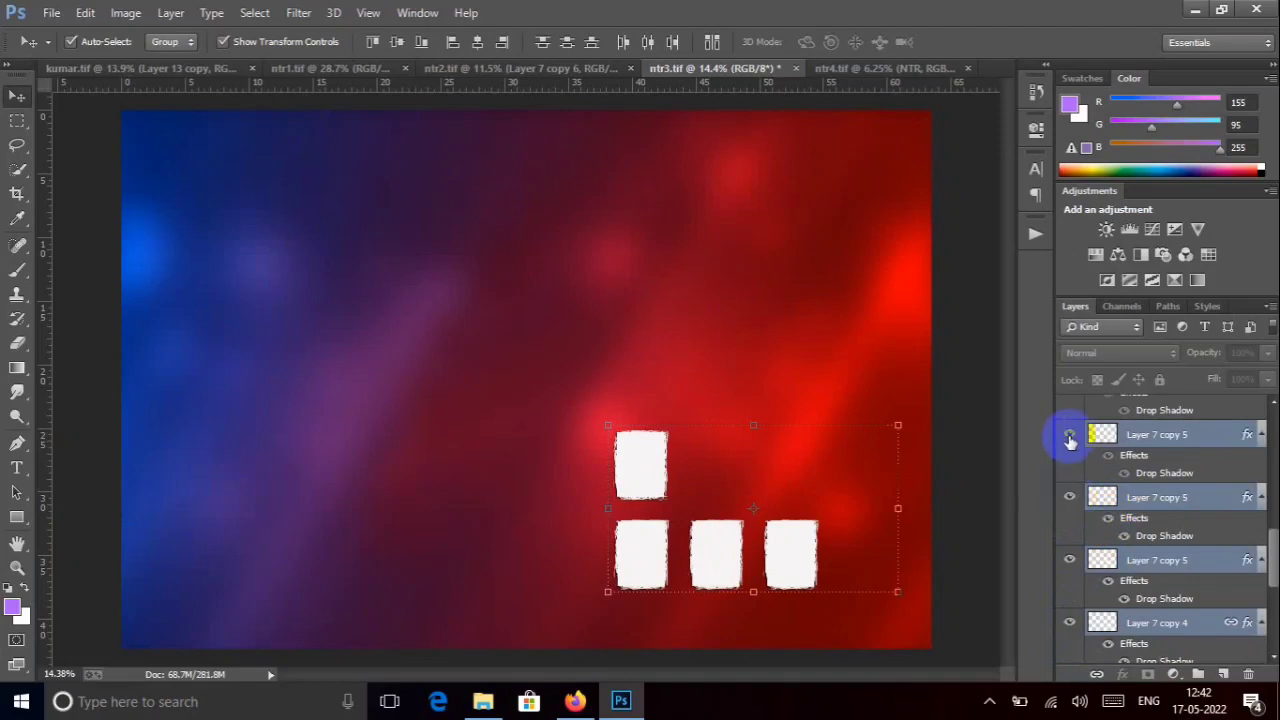
scroll(1110, 506, up, 2)
click(1067, 558)
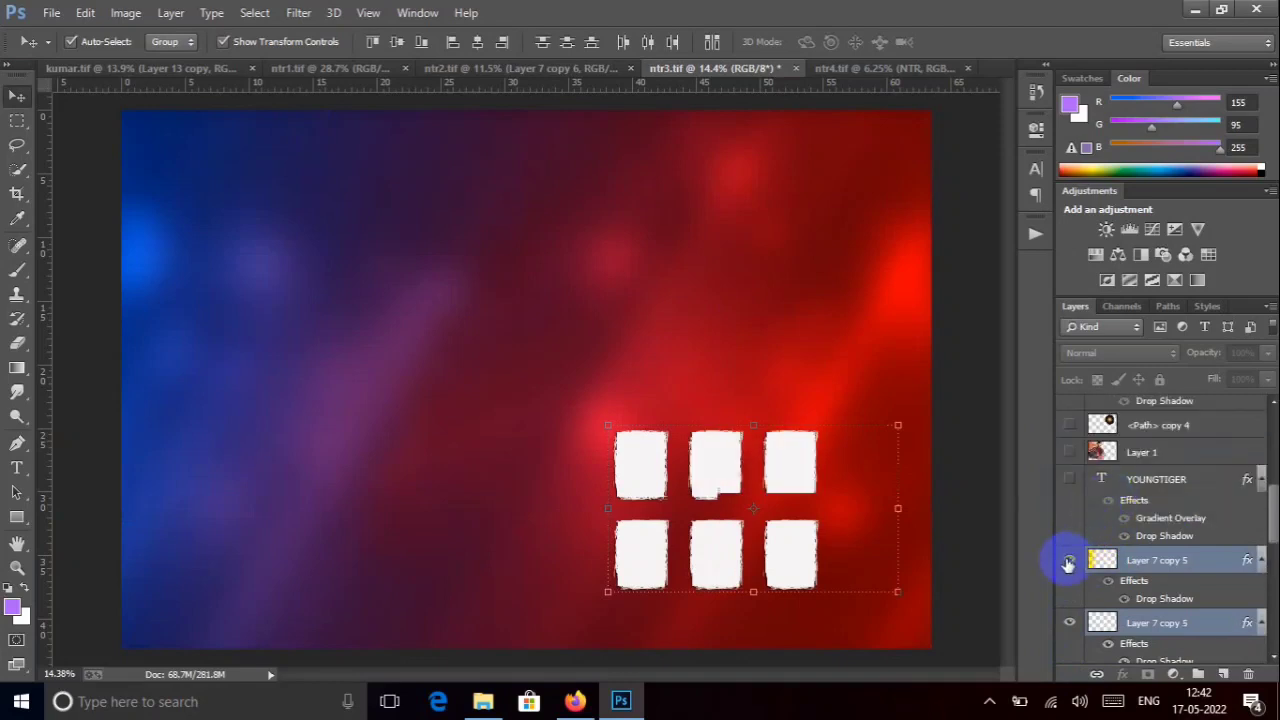
click(1070, 562)
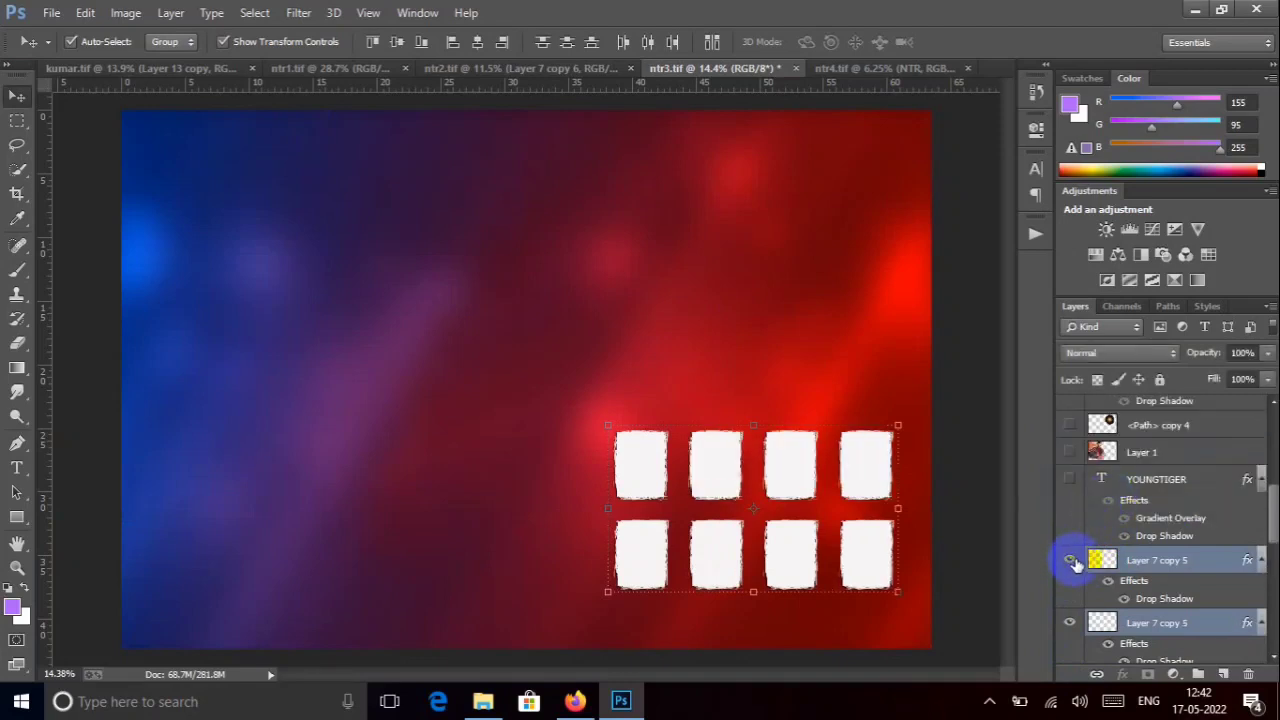
- Show the YOUNGTIGER text, the portrait artwork Layer 1, the orange glow <Path> copy 4, and the NTR copy and NTR text layers again
click(1068, 455)
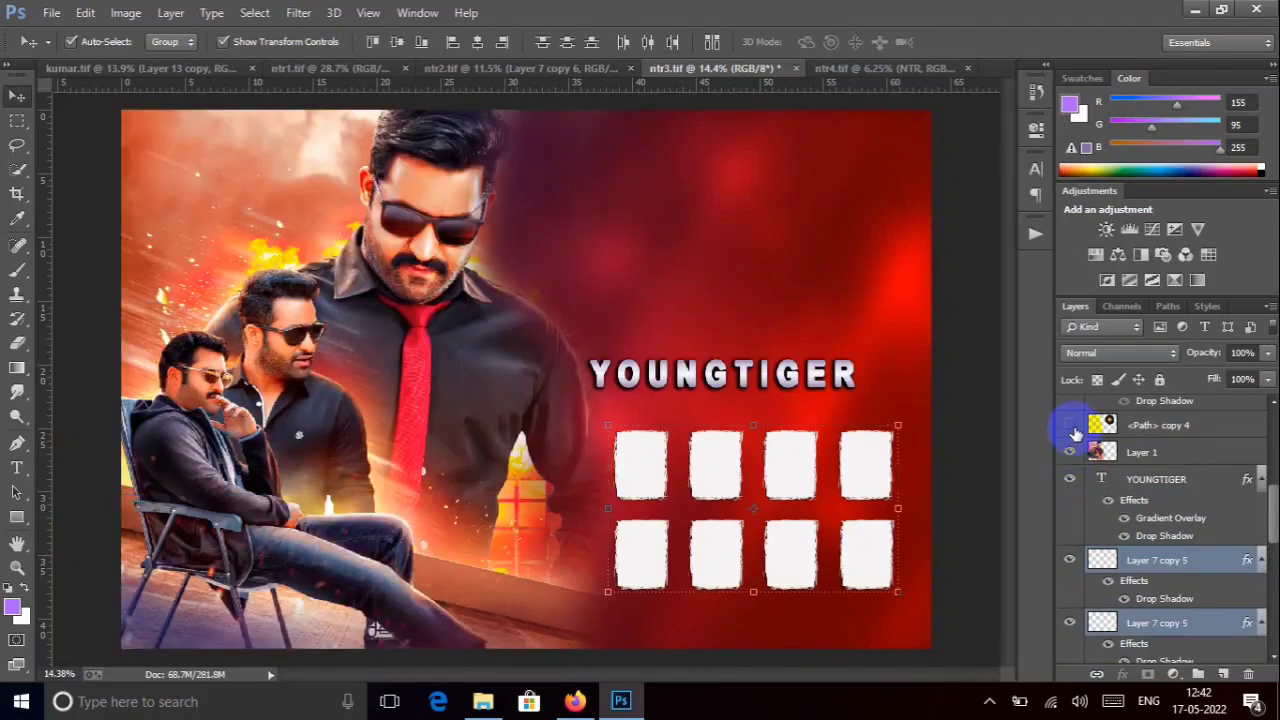
click(1070, 426)
scroll(1085, 500, up, 3)
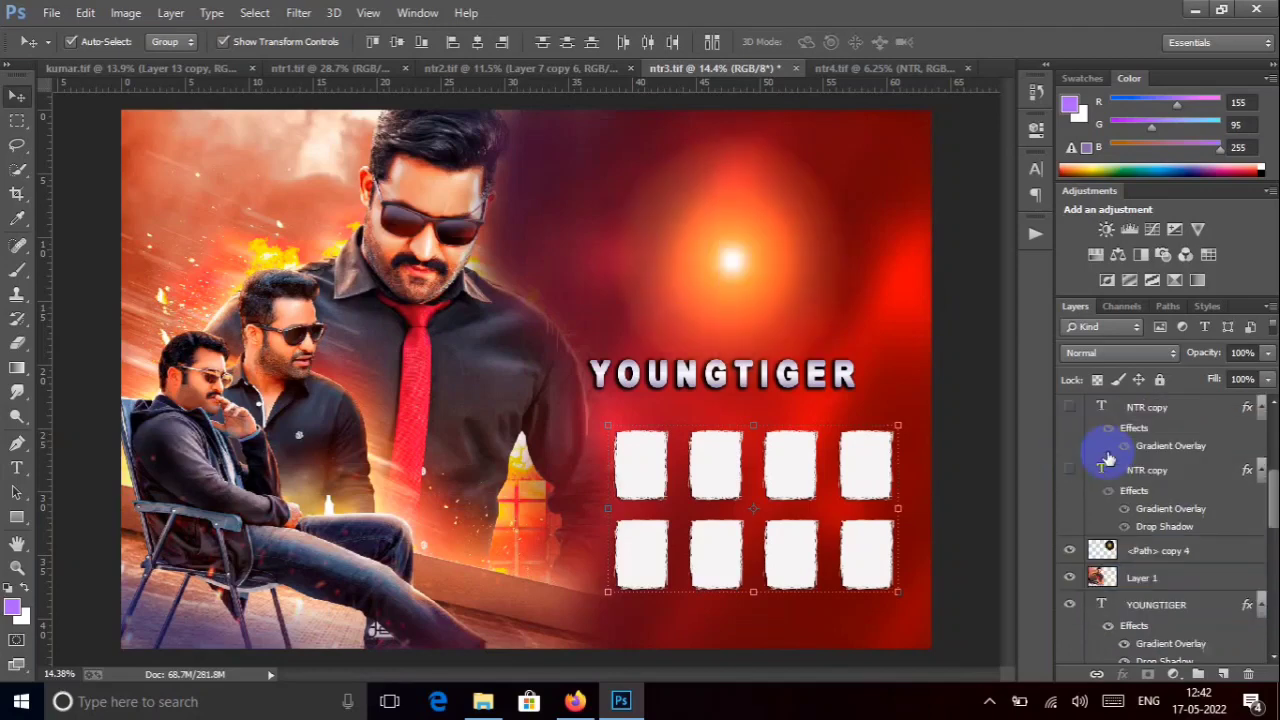
click(1070, 533)
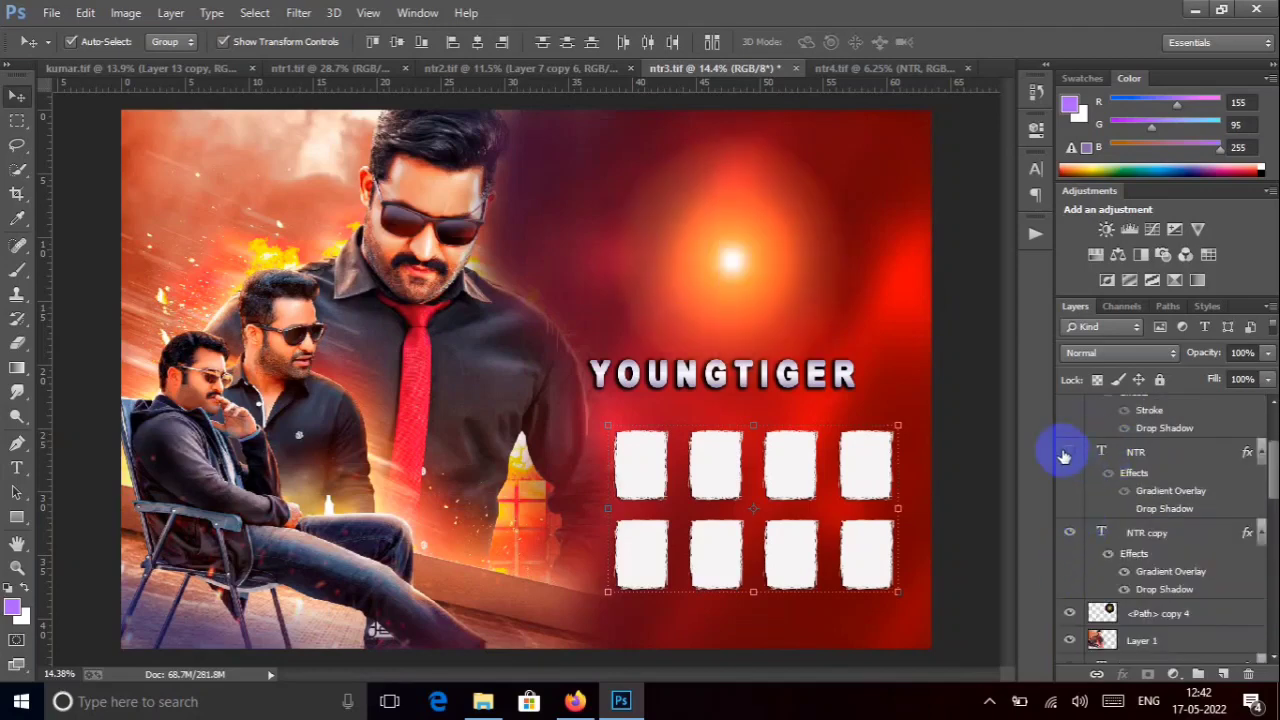
click(1066, 453)
- Show the yellow Telugu text, Layer 15 copy and HAPPYBIRTHDAY layers again, and fit the ntr3.tif banner on screen
scroll(1085, 470, up, 3)
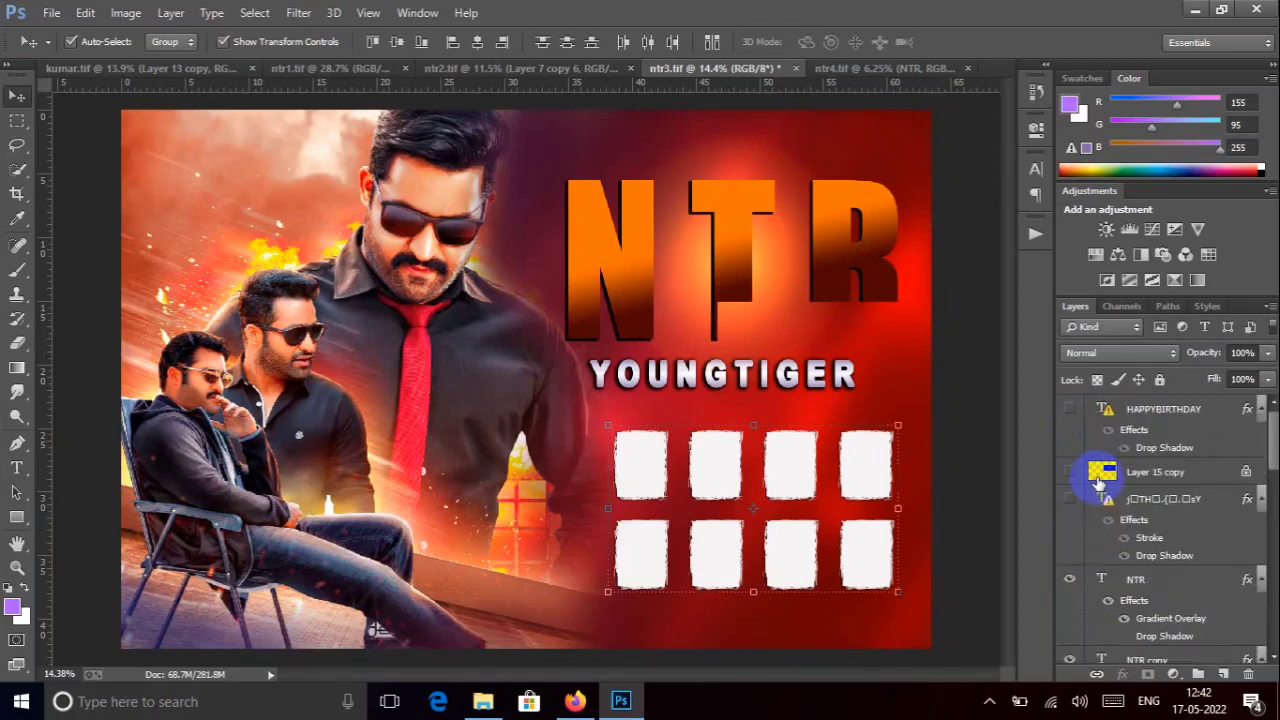
click(1078, 498)
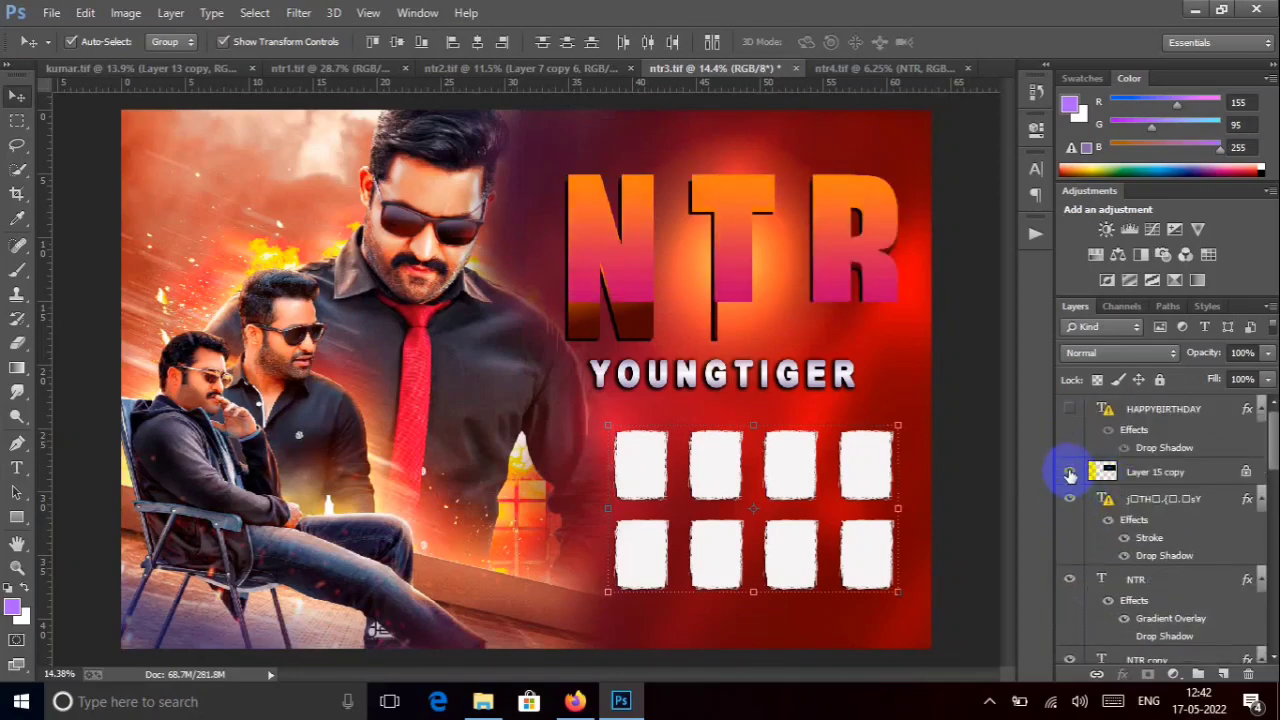
click(1070, 474)
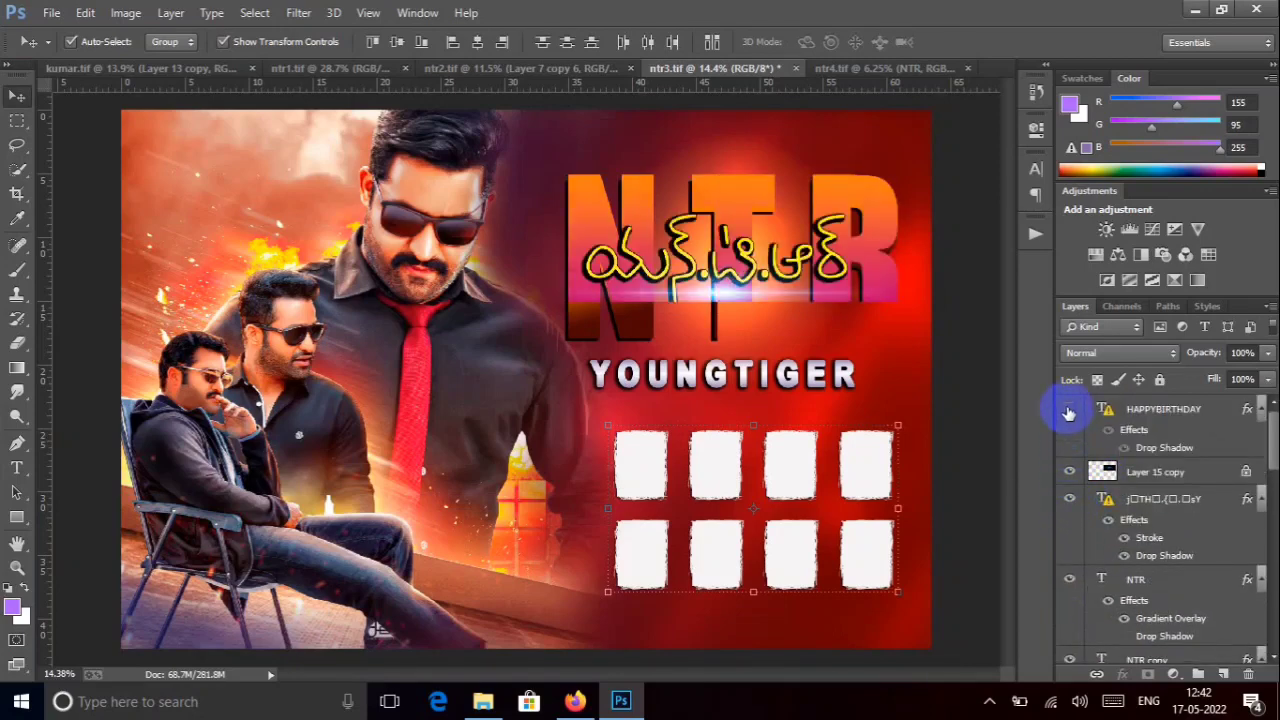
click(1069, 411)
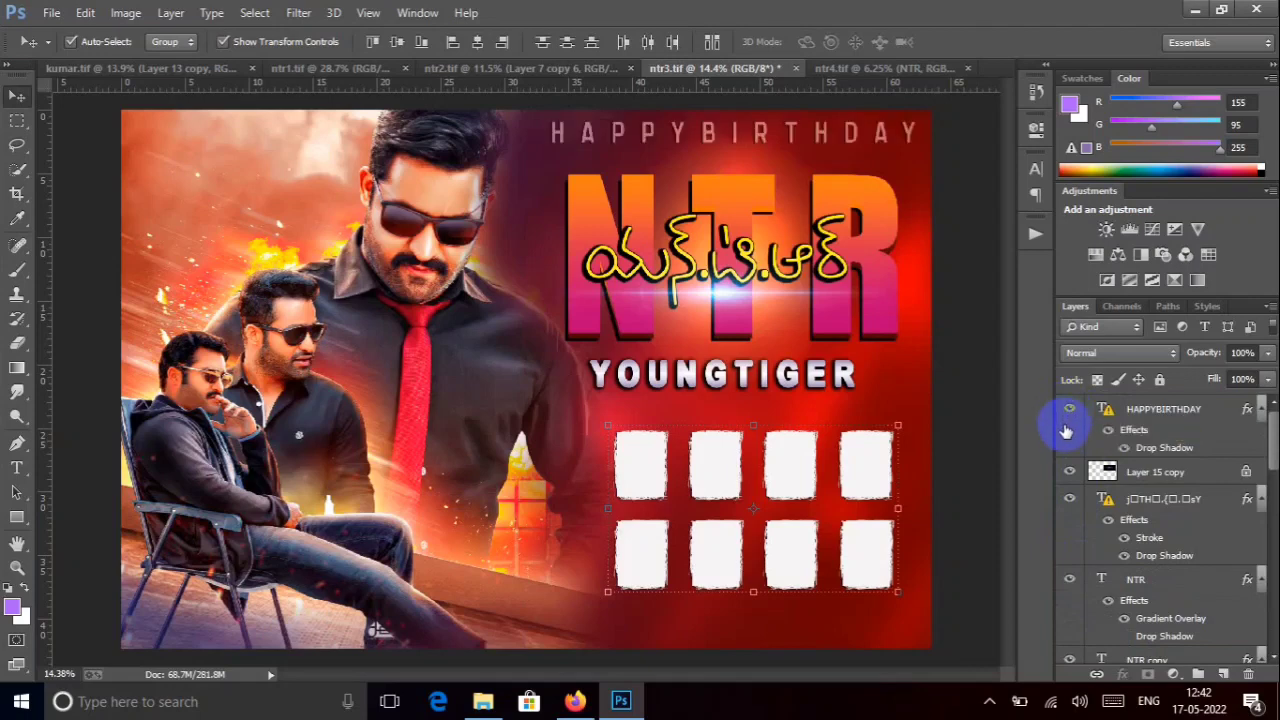
right_click(520, 373)
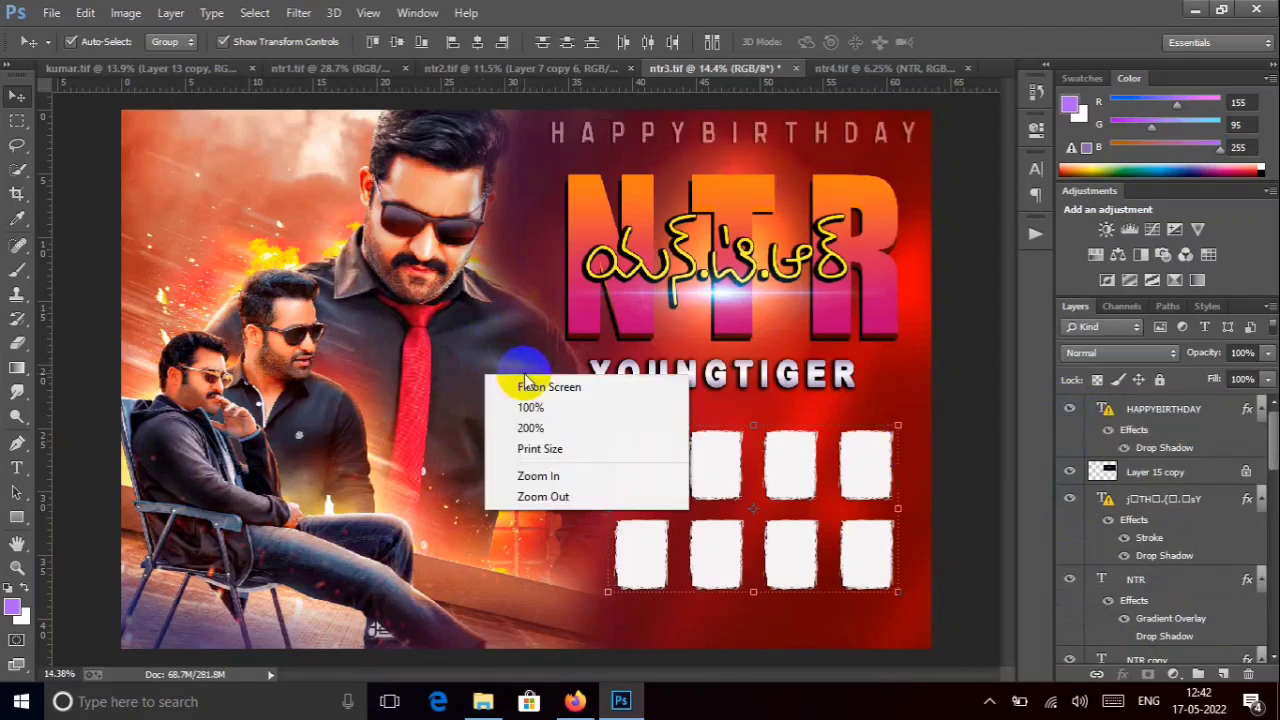
click(524, 382)
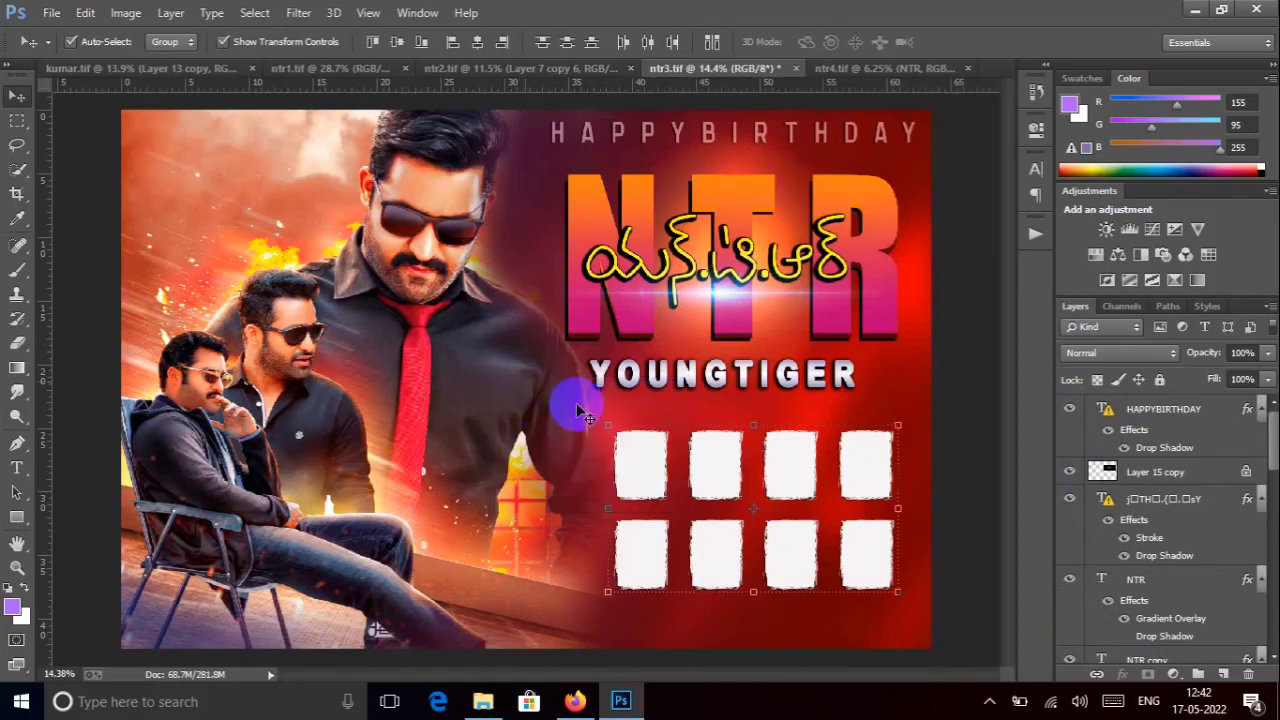
- Switch to ntr4.tif and examine its HAPPYBIRTHDAY text, NTR lettering and sunglasses portrait up close
click(850, 68)
click(525, 200)
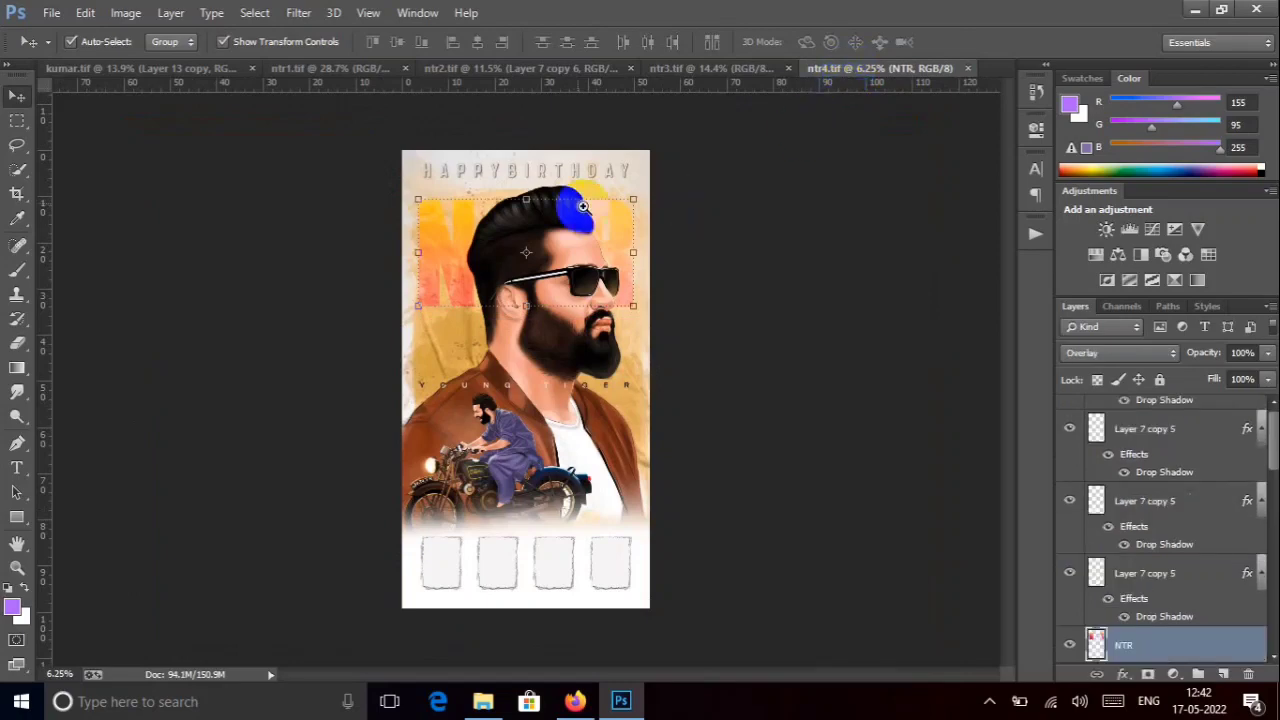
click(520, 178)
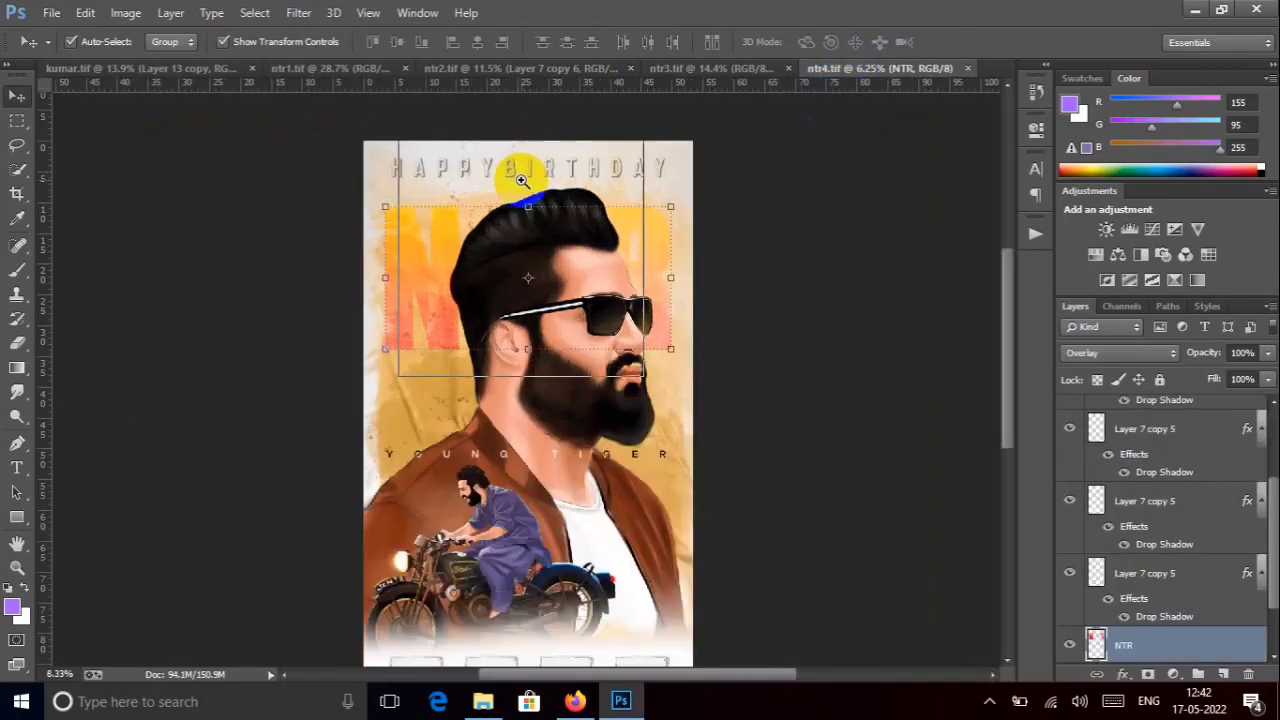
click(520, 178)
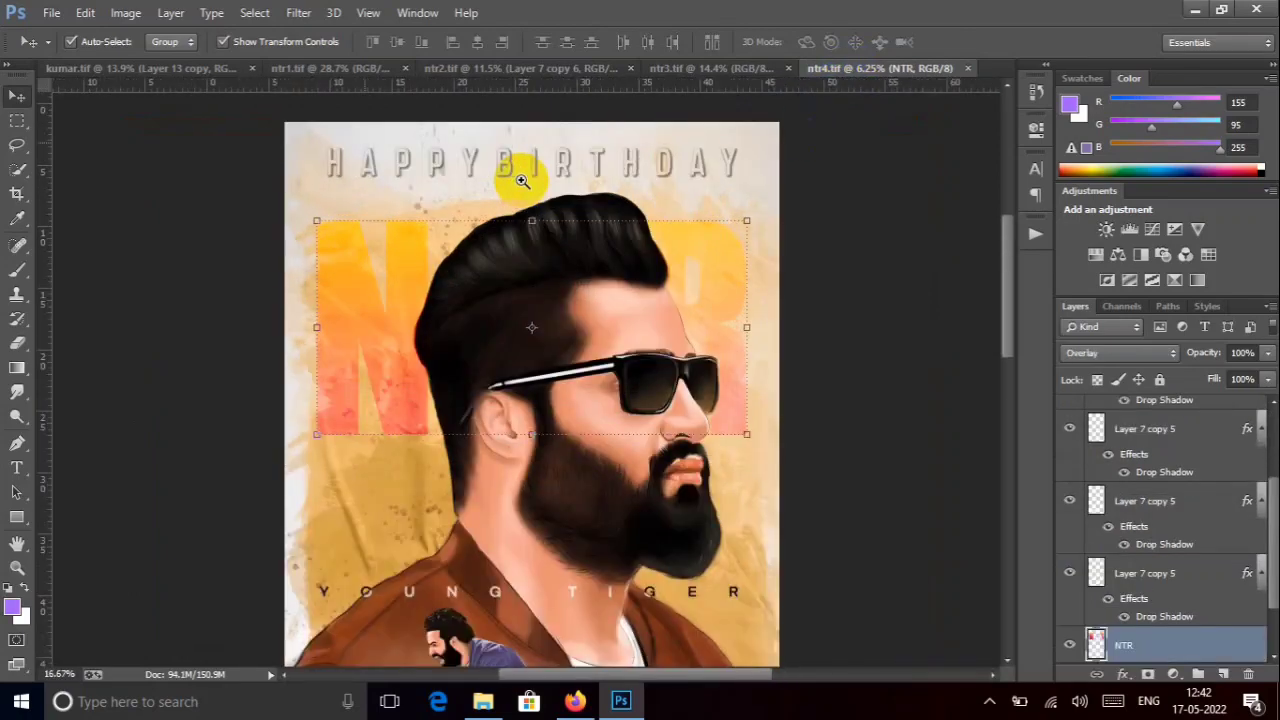
click(520, 178)
click(520, 178)
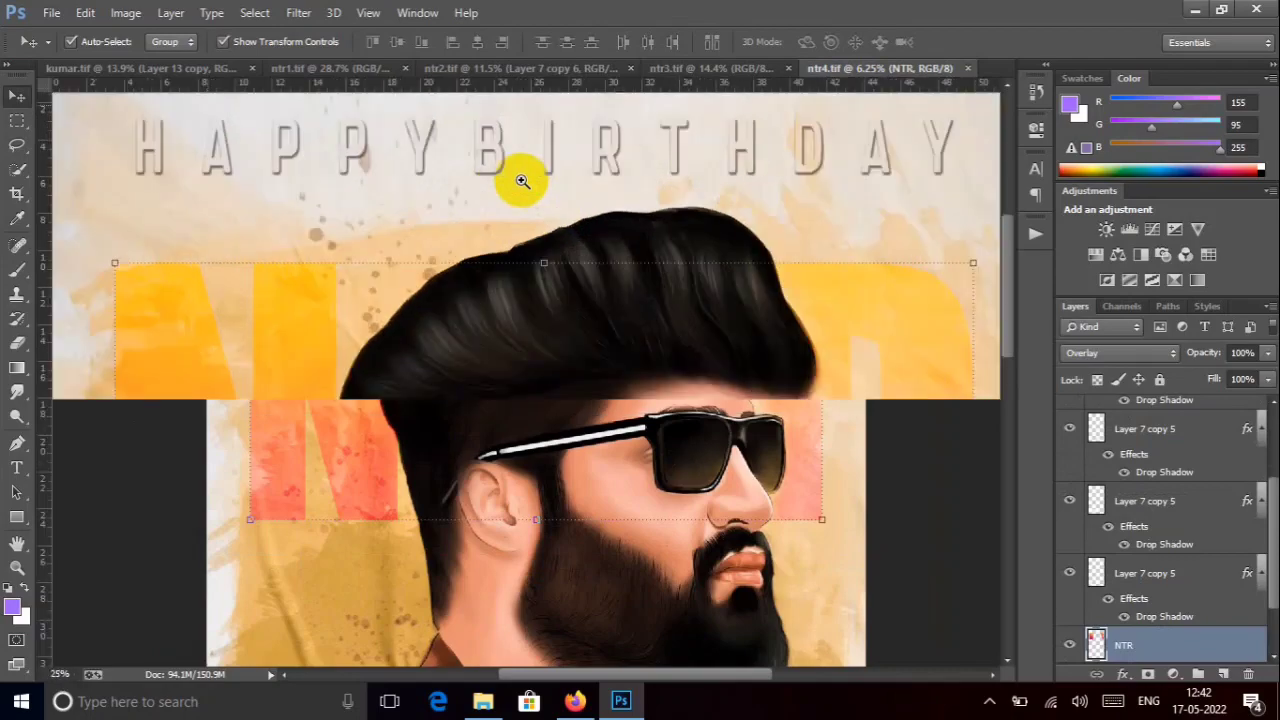
mouse_move(517, 180)
mouse_down()
mouse_move(526, 309)
mouse_move(524, 178)
mouse_up()
drag(529, 380, 517, 189)
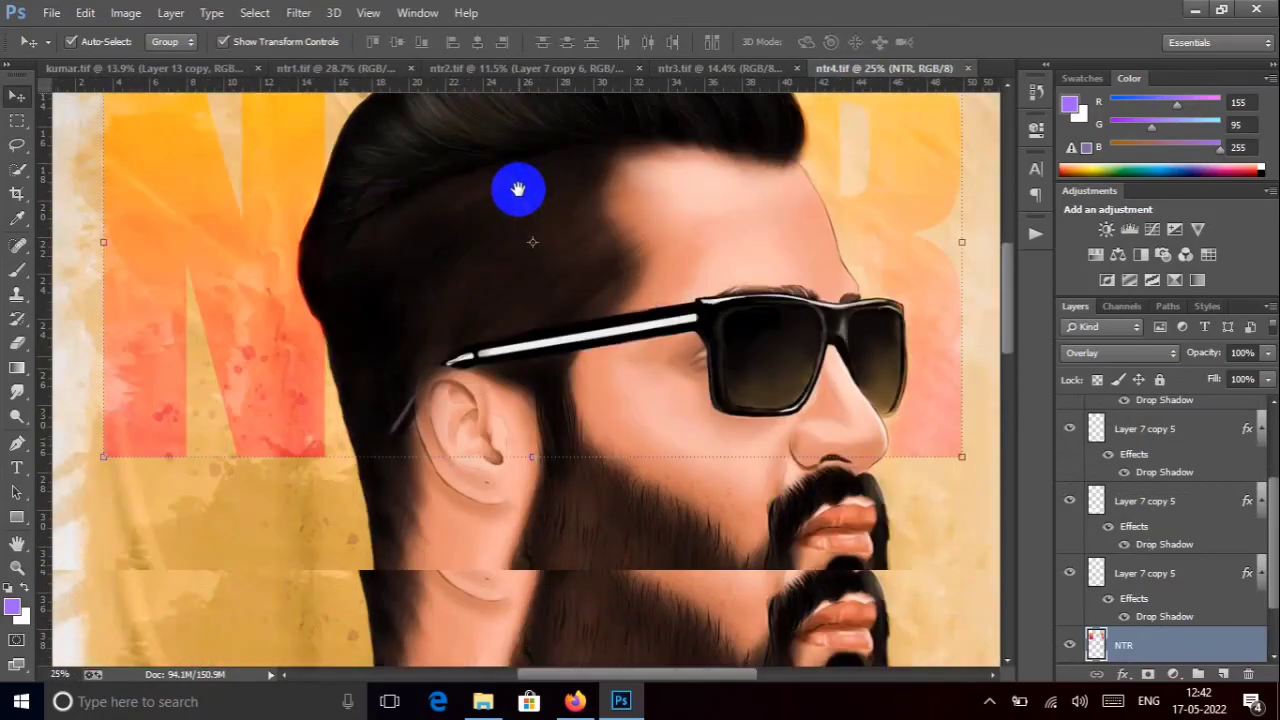
- Examine the YOUNG TIGER text, the motorcycle rider and the four photo frames up close, ending with the whole banner fitted on screen
drag(530, 455, 560, 170)
drag(573, 473, 571, 263)
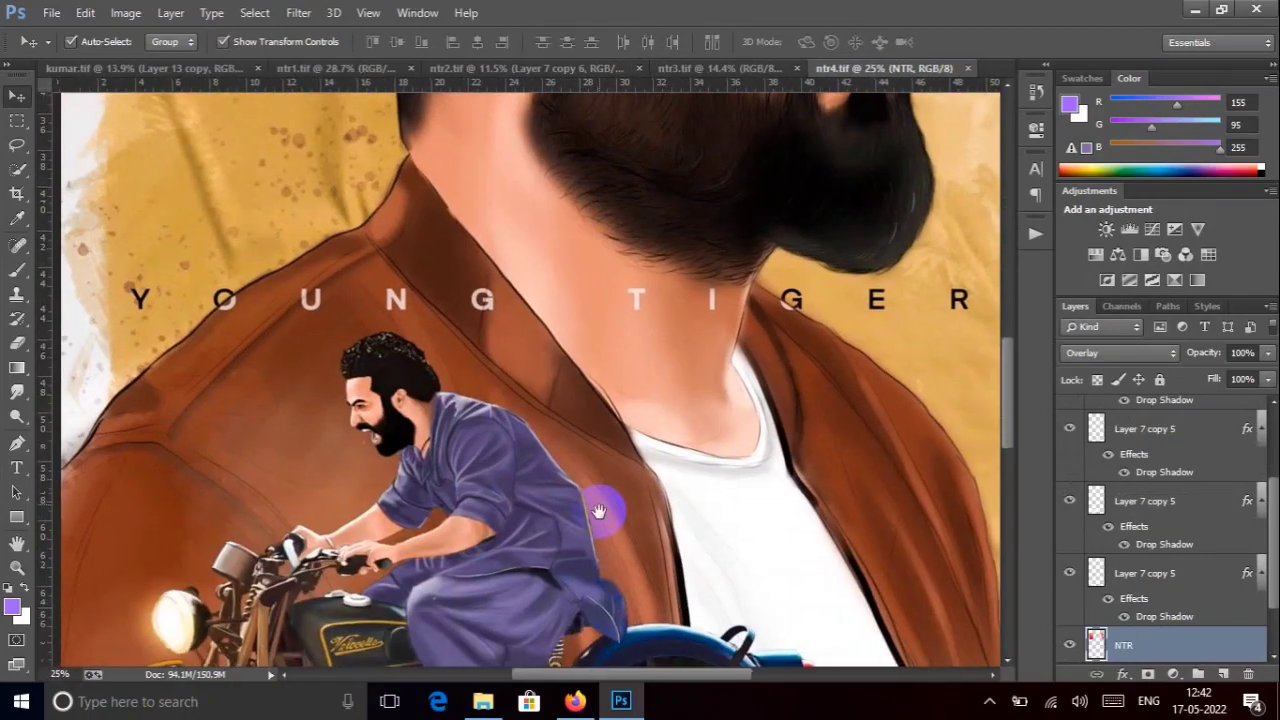
drag(603, 509, 587, 231)
drag(582, 540, 586, 251)
drag(563, 509, 570, 222)
drag(557, 371, 557, 343)
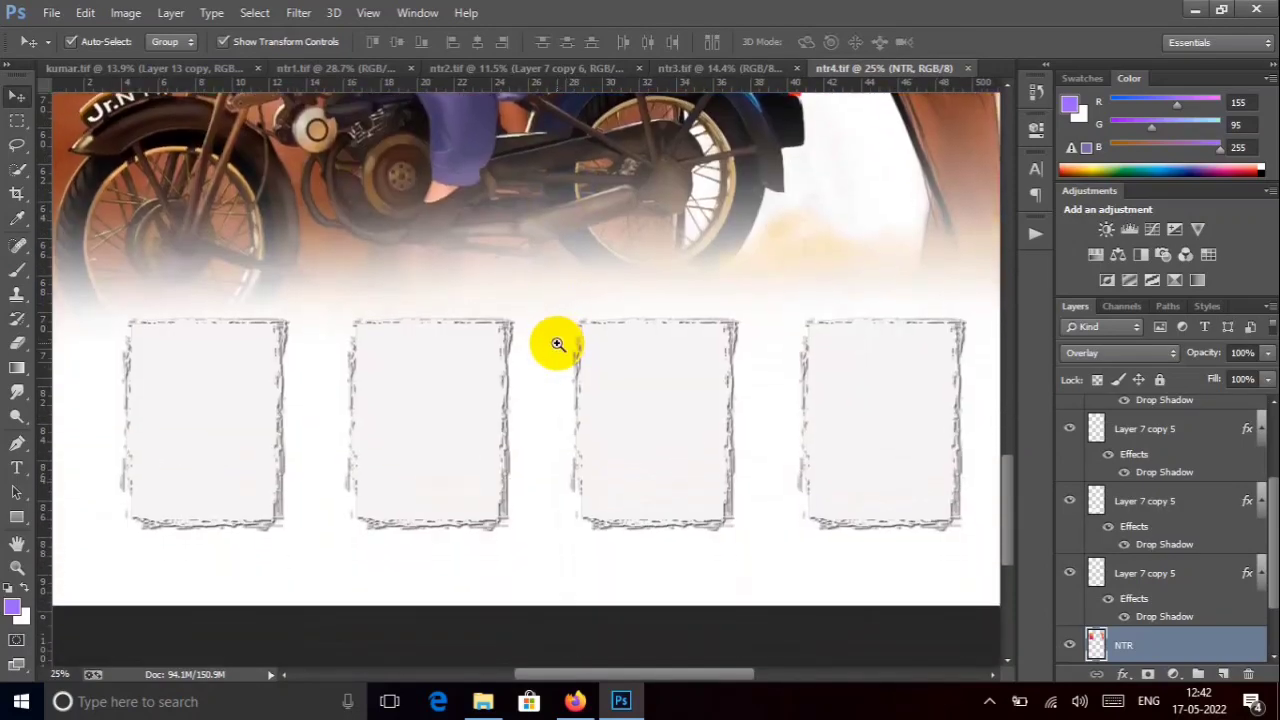
right_click(557, 343)
click(600, 358)
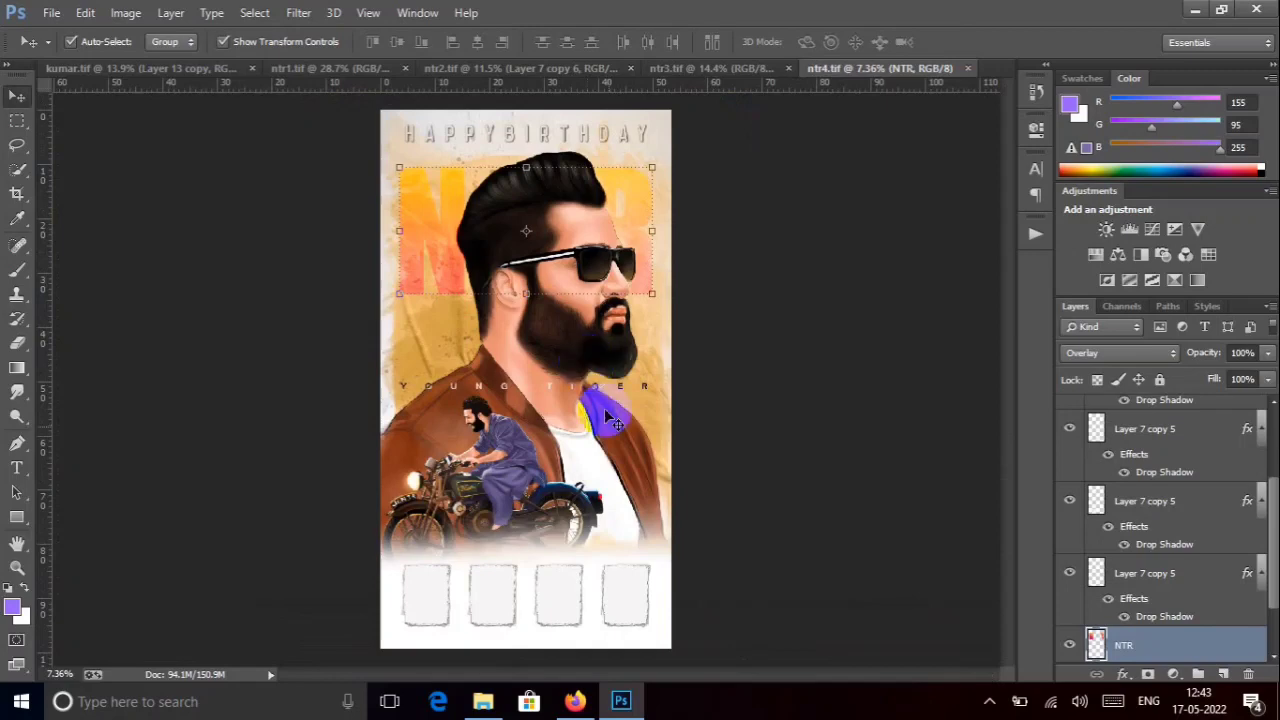
- Hide the HAPPYBIRTHDAY text and the three Layer 7 copy 5 photo frames directly beneath it in the layer stack
scroll(1146, 511, up, 2)
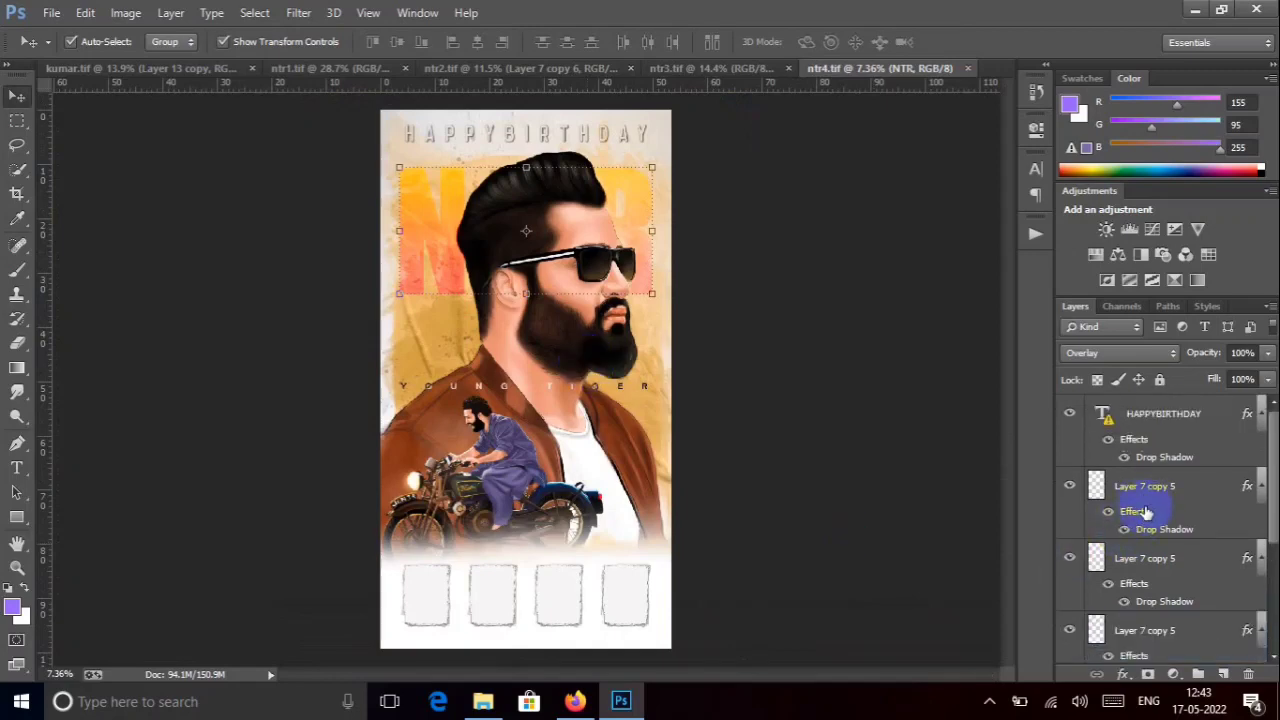
click(1069, 418)
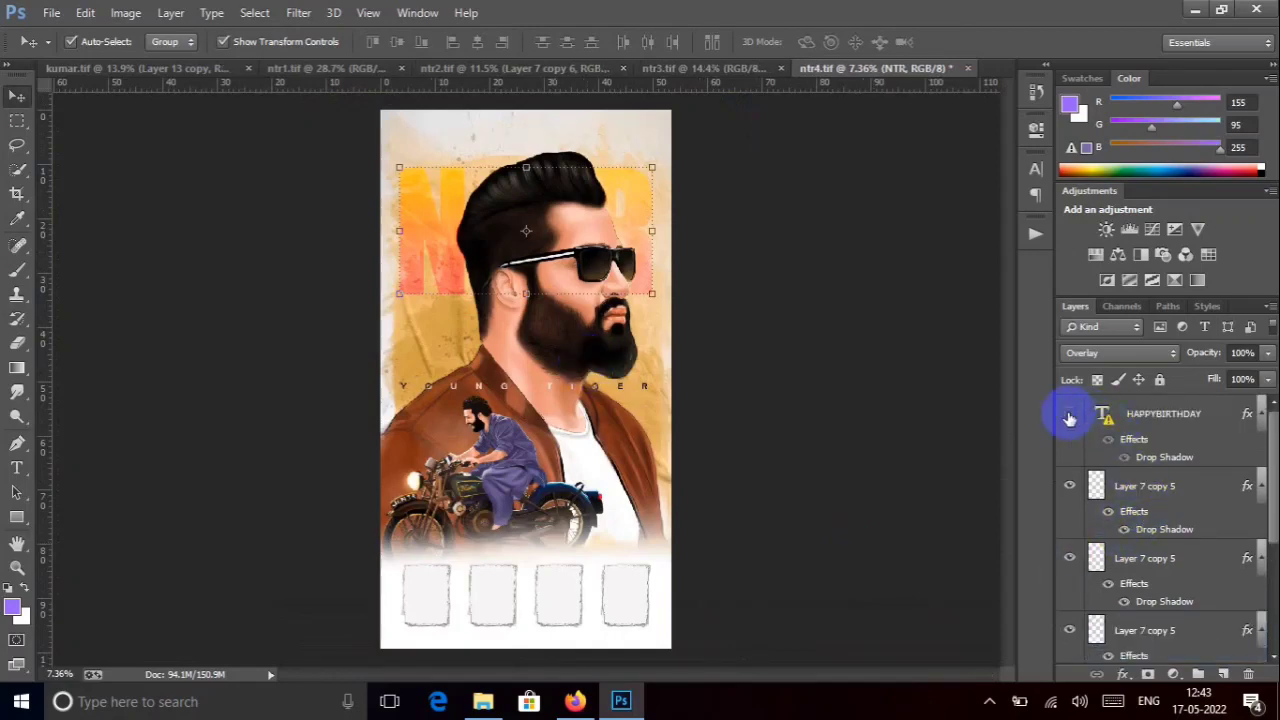
click(1069, 487)
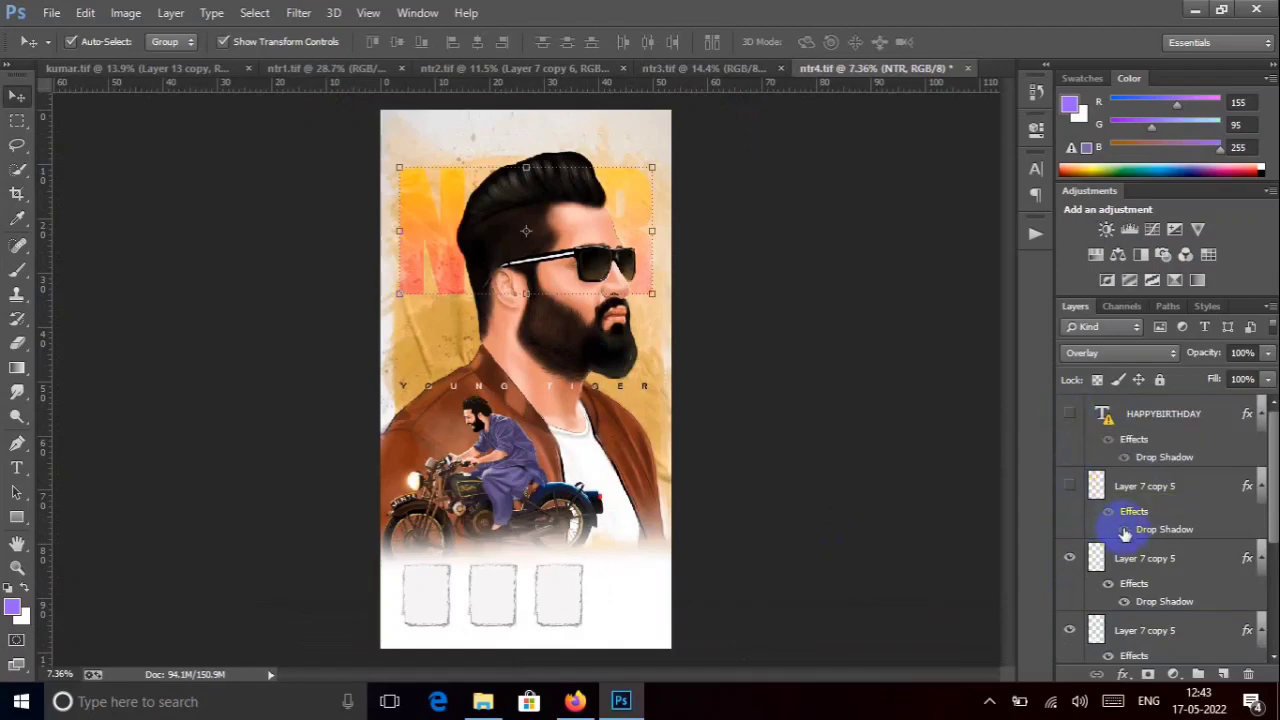
scroll(1128, 542, down, 1)
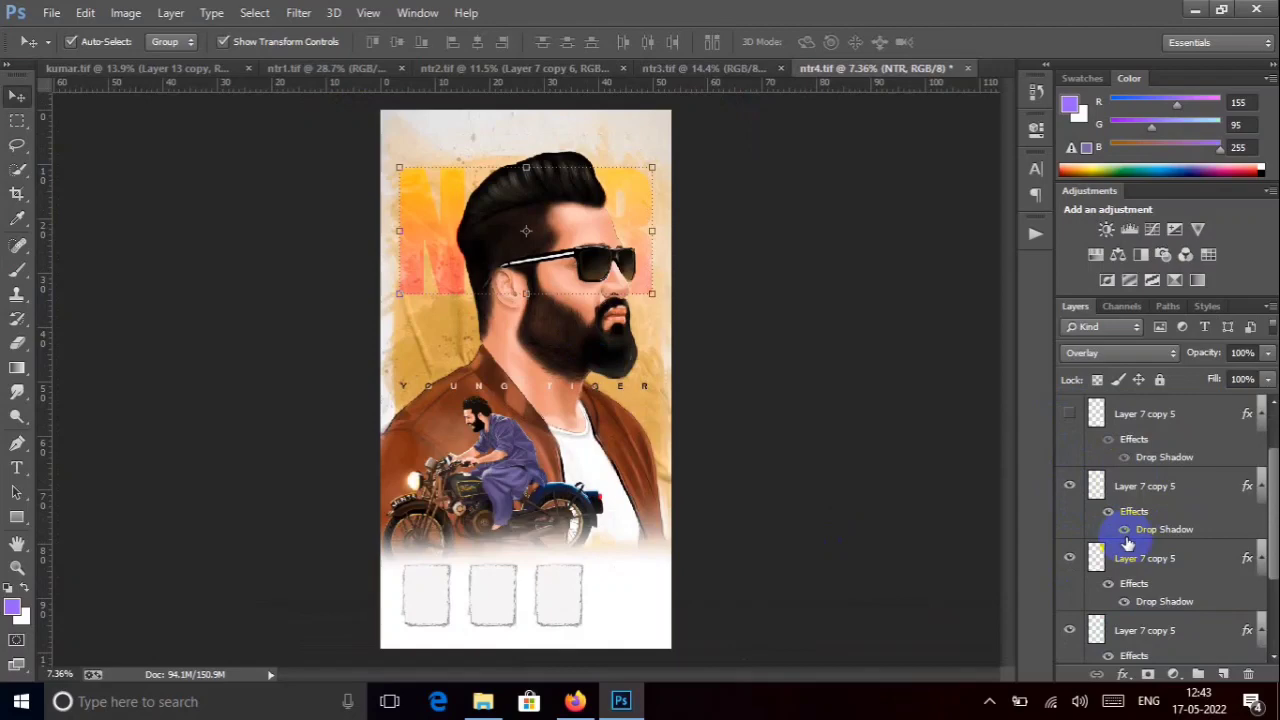
scroll(1128, 542, down, 1)
scroll(1128, 542, up, 2)
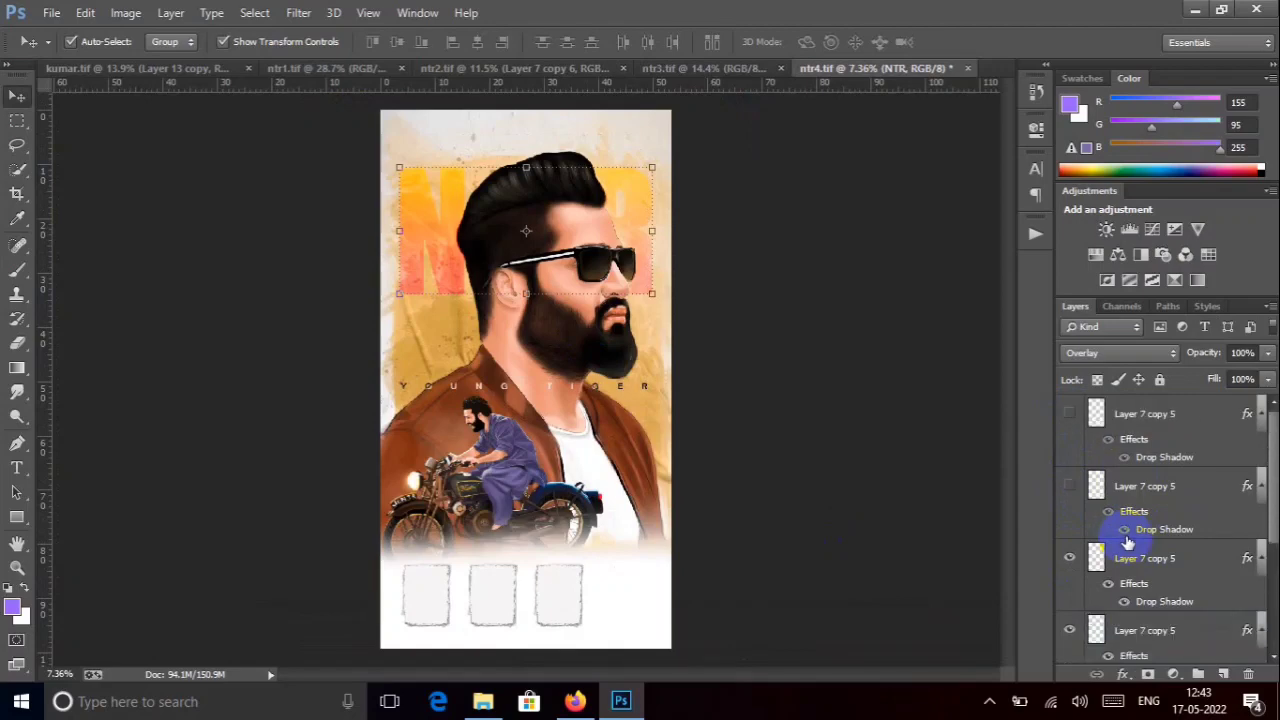
click(1070, 566)
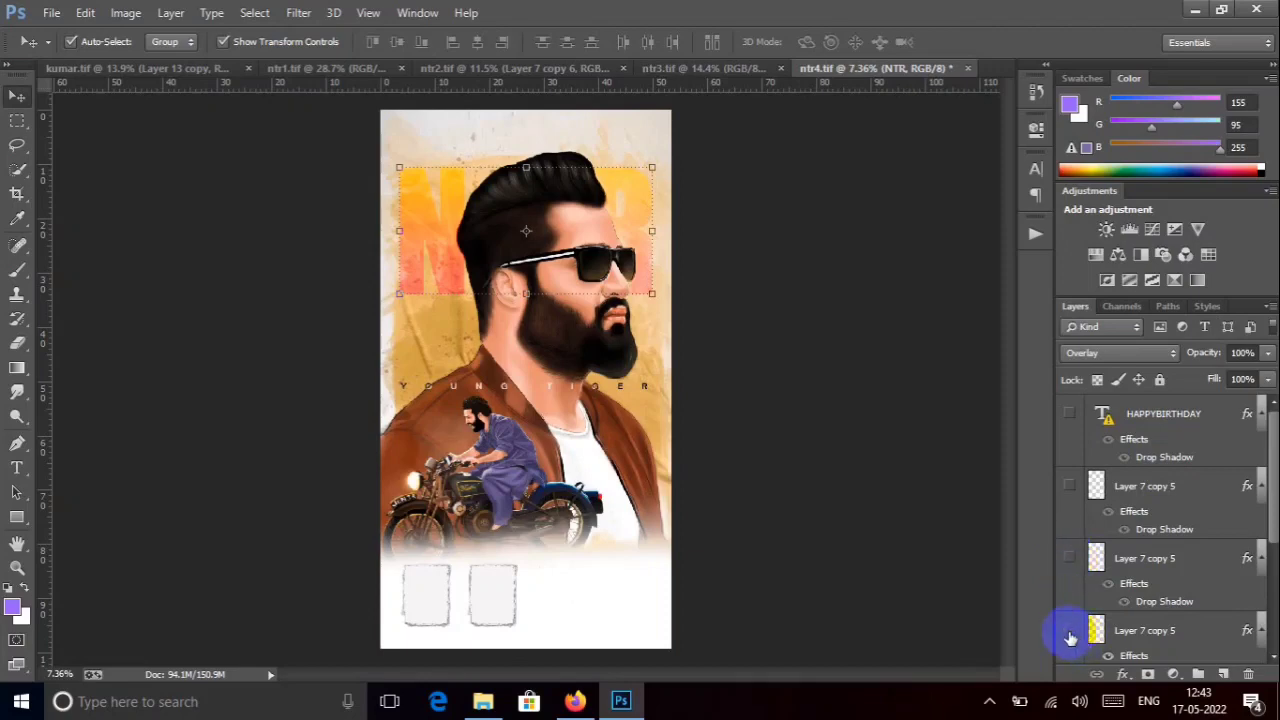
click(1070, 637)
scroll(1096, 630, down, 1)
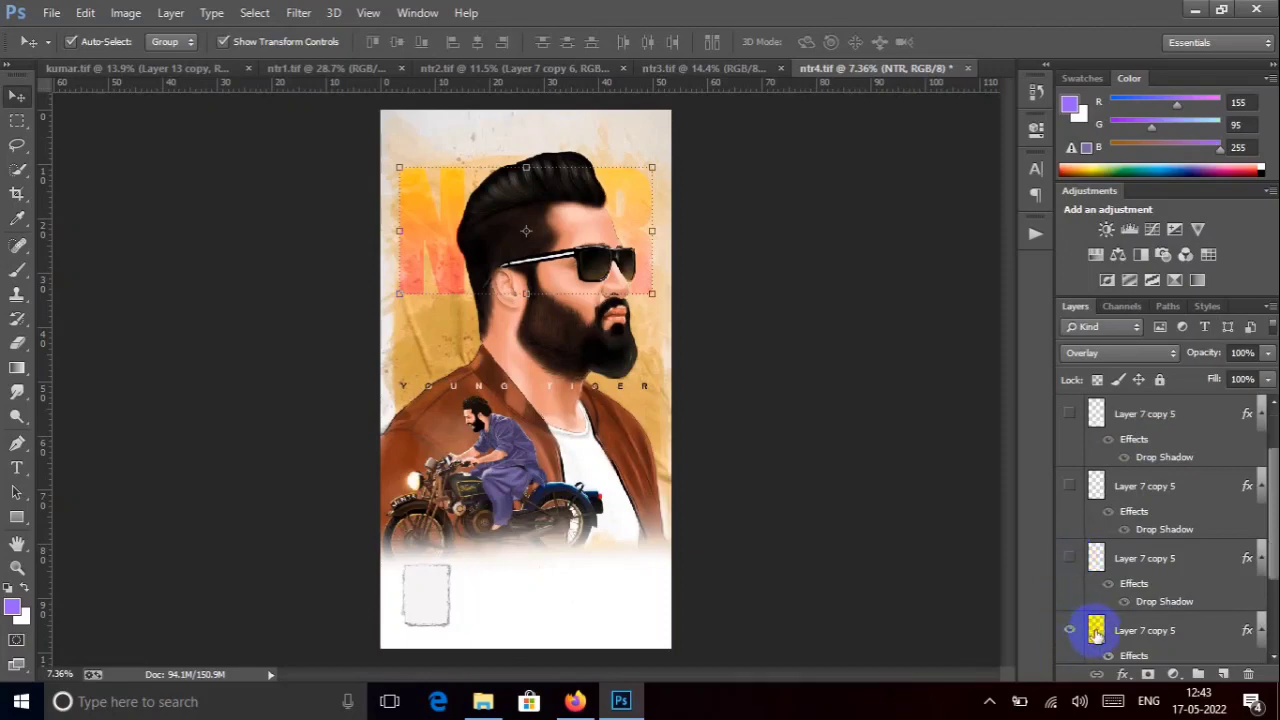
- Hide the NTR lettering, the portrait artwork Layer 1 and the remaining Layer 7 copy 5 photo frame, leaving only the white Background
click(1096, 630)
click(1070, 630)
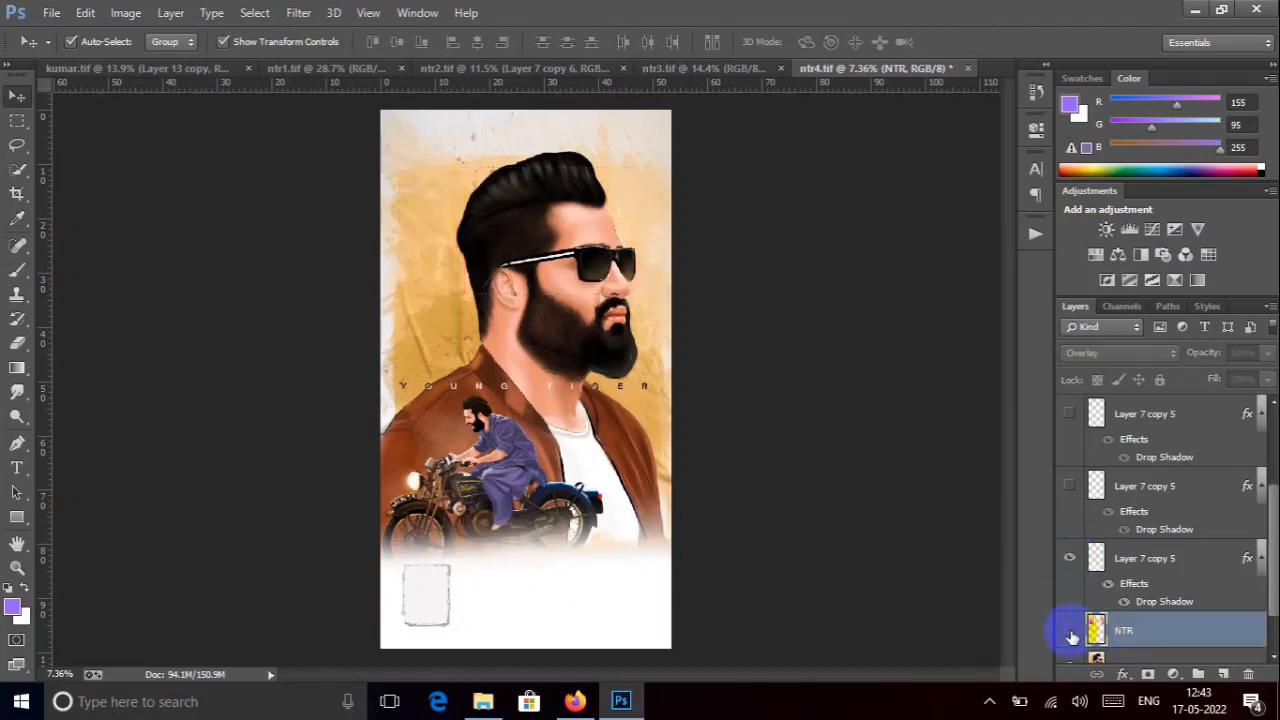
scroll(1072, 630, down, 1)
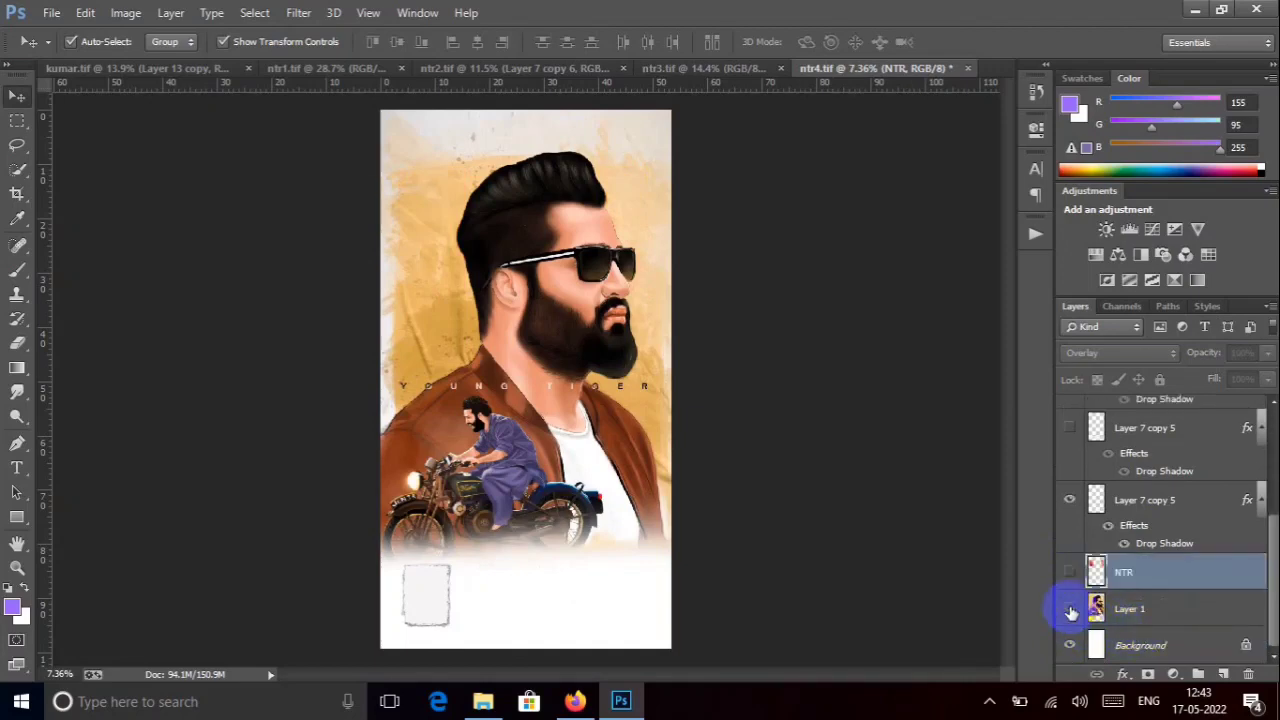
click(1070, 609)
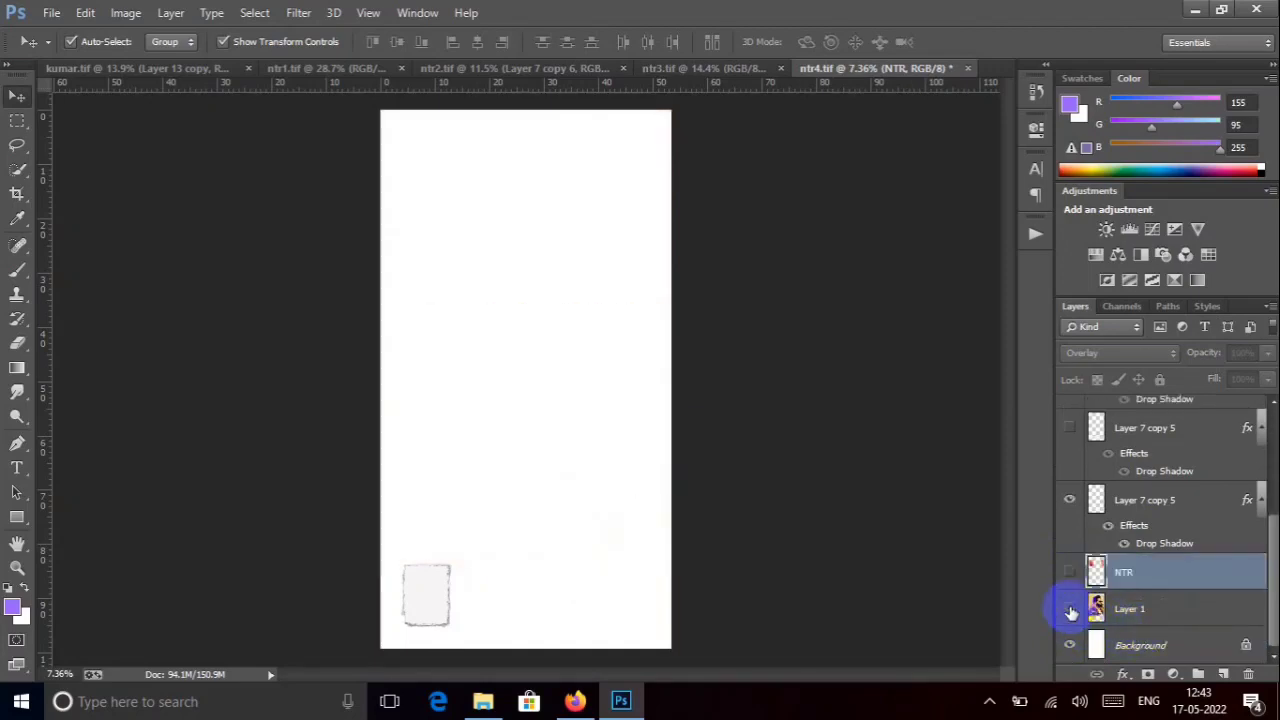
click(1069, 499)
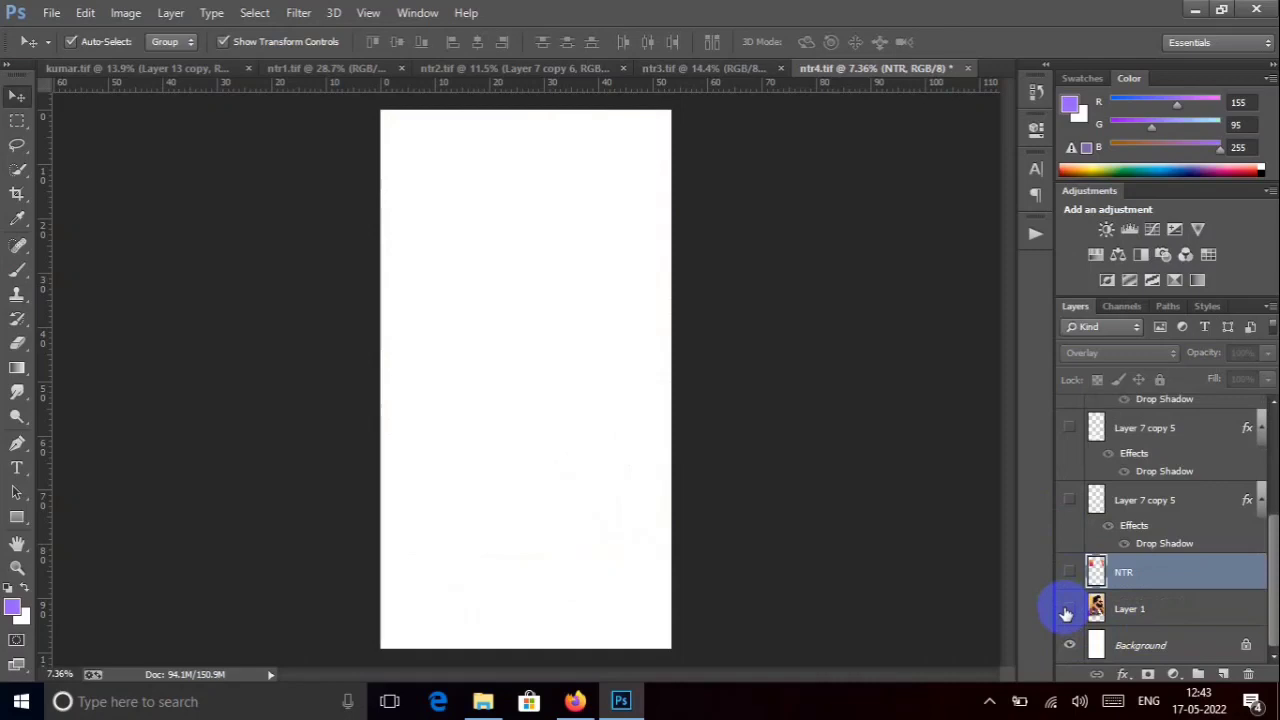
- Show Layer 1, the NTR lettering, all four Layer 7 copy 5 photo frames and the HAPPYBIRTHDAY text again
click(1068, 610)
click(1068, 573)
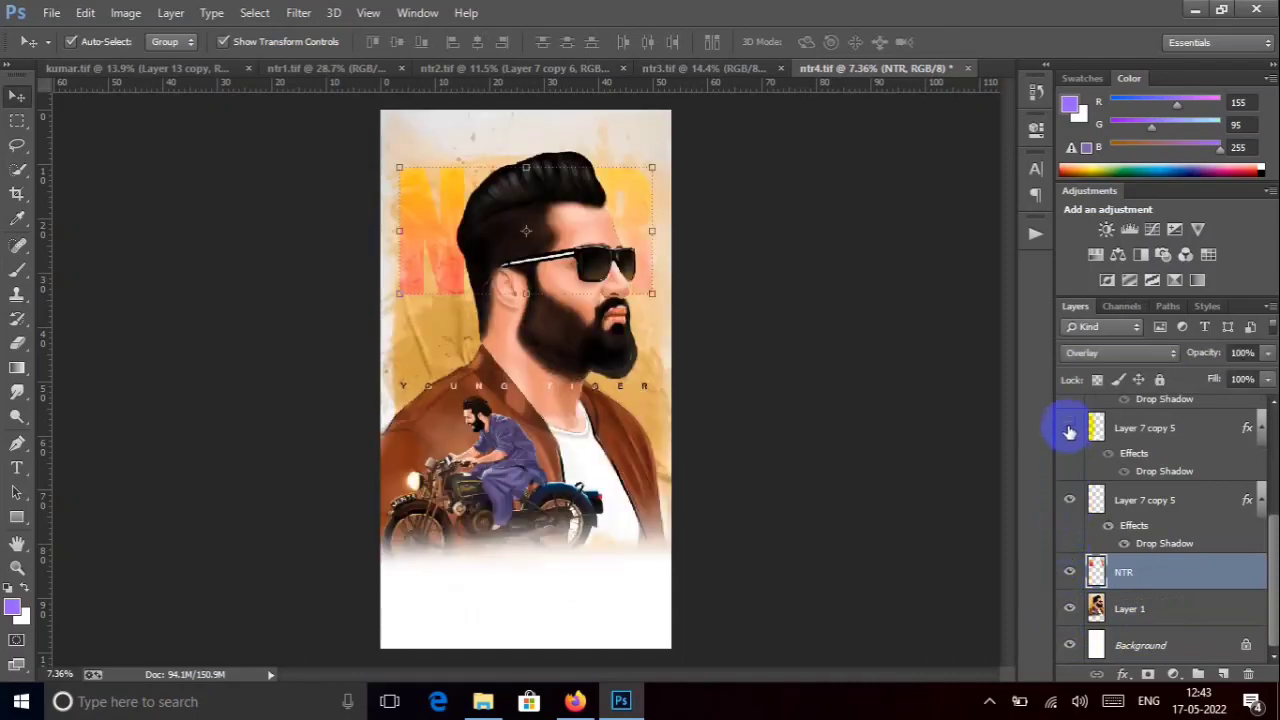
click(1069, 427)
scroll(1094, 508, up, 2)
click(1069, 558)
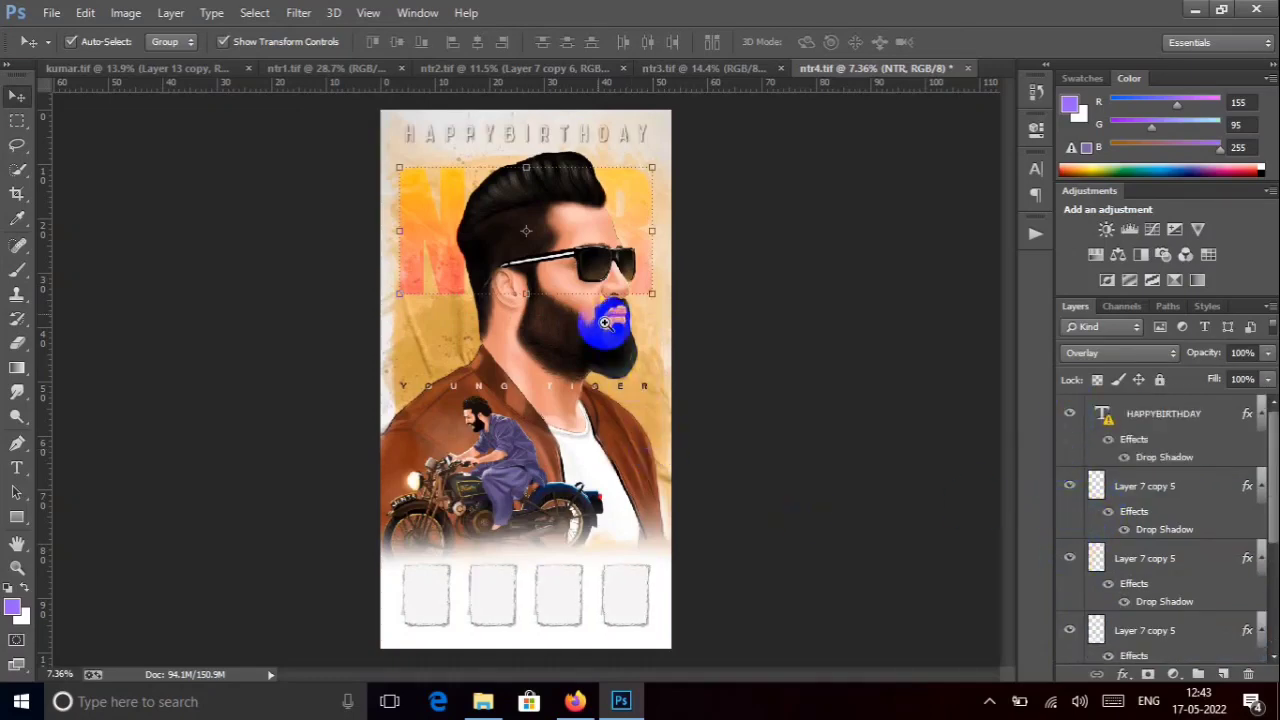
- Examine the restored banner up close from the HAPPYBIRTHDAY text down to the four photo frames, ending with it fitted on screen
right_click(528, 296)
click(543, 214)
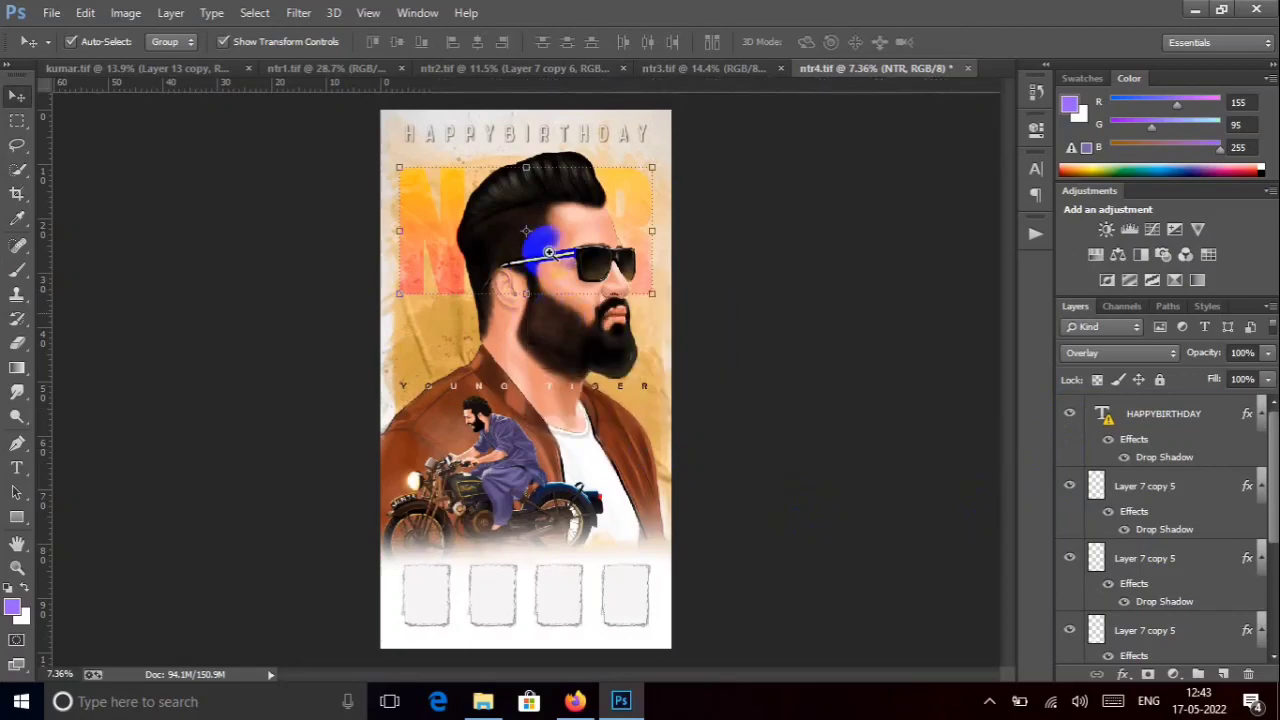
click(528, 183)
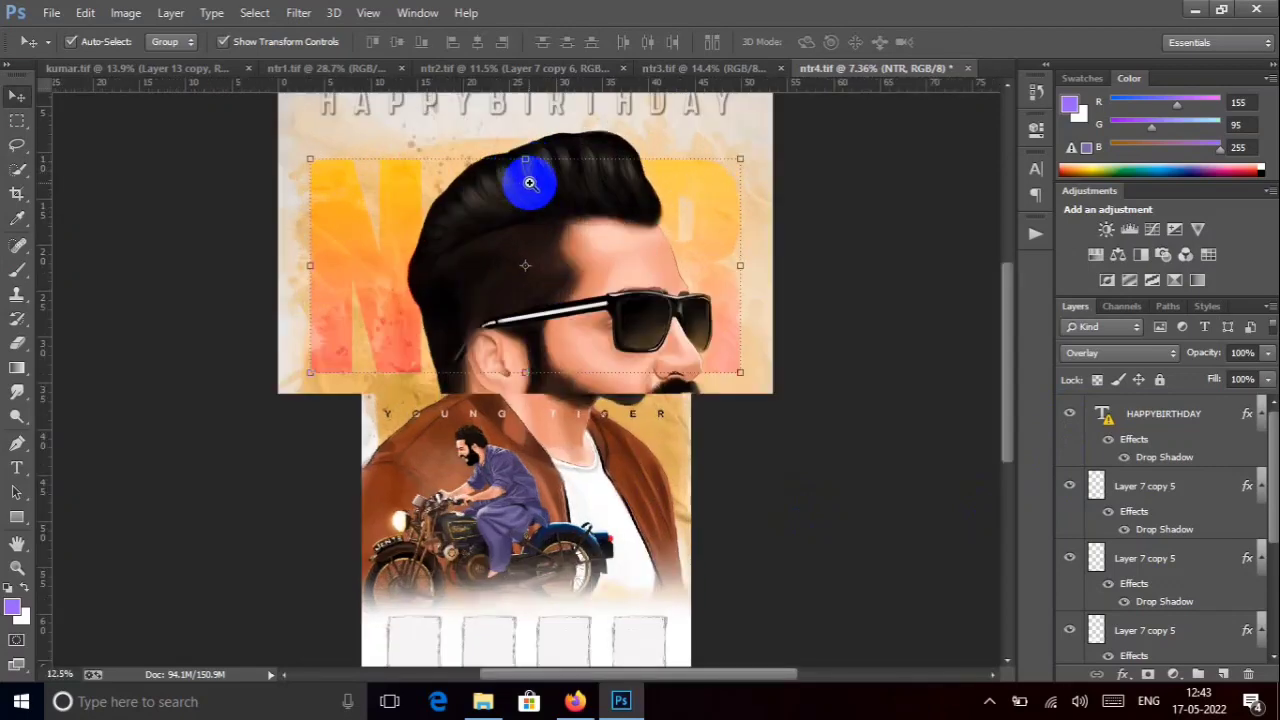
click(530, 182)
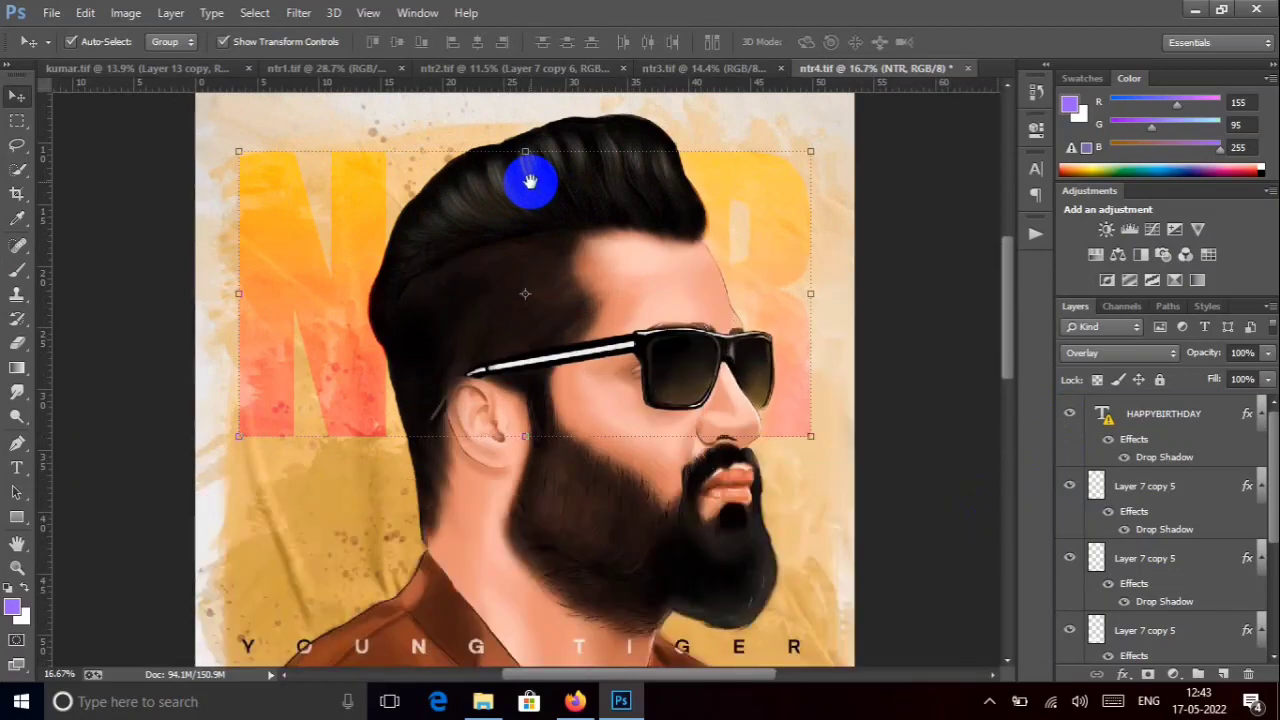
drag(526, 180, 534, 286)
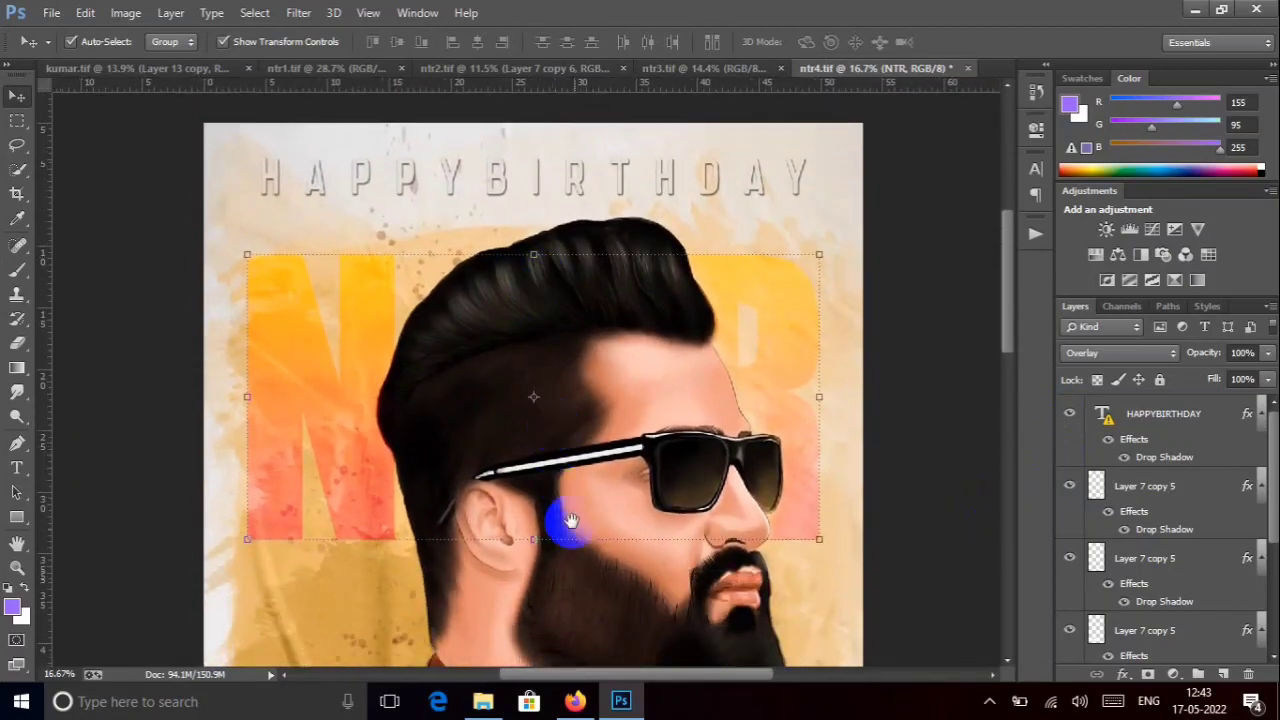
drag(560, 523, 591, 334)
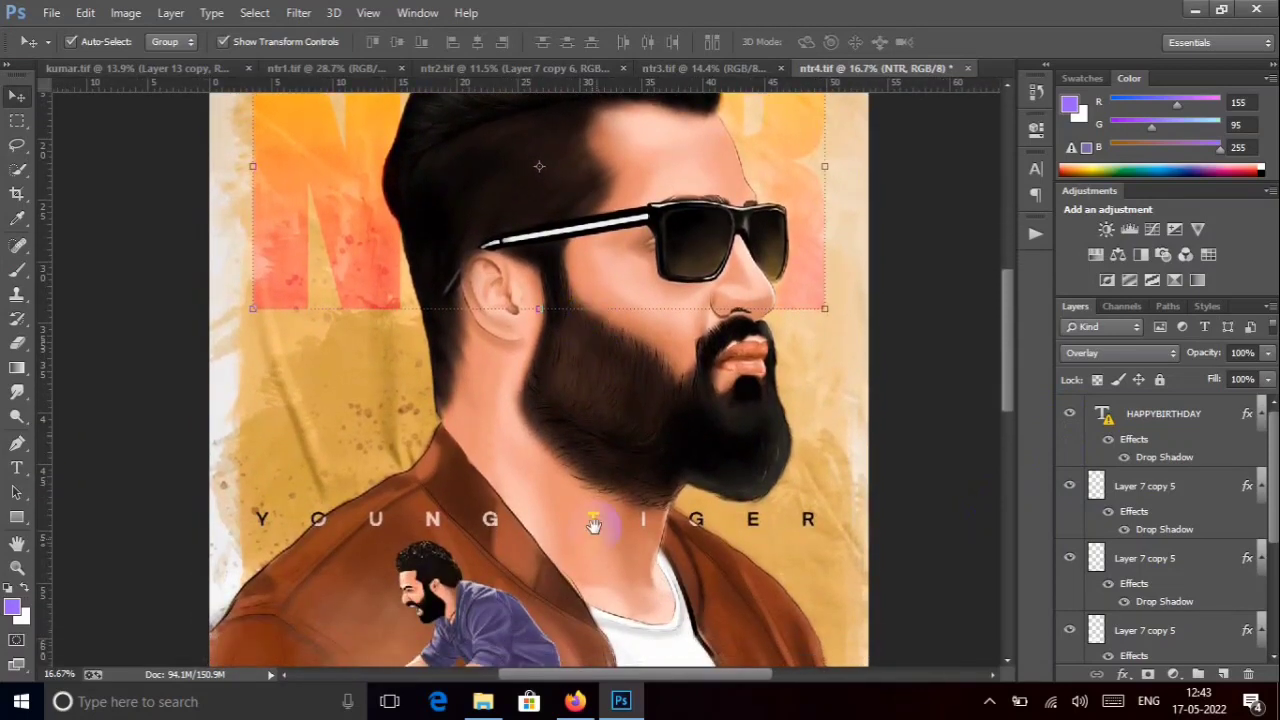
drag(591, 523, 593, 308)
scroll(575, 285, down, 5)
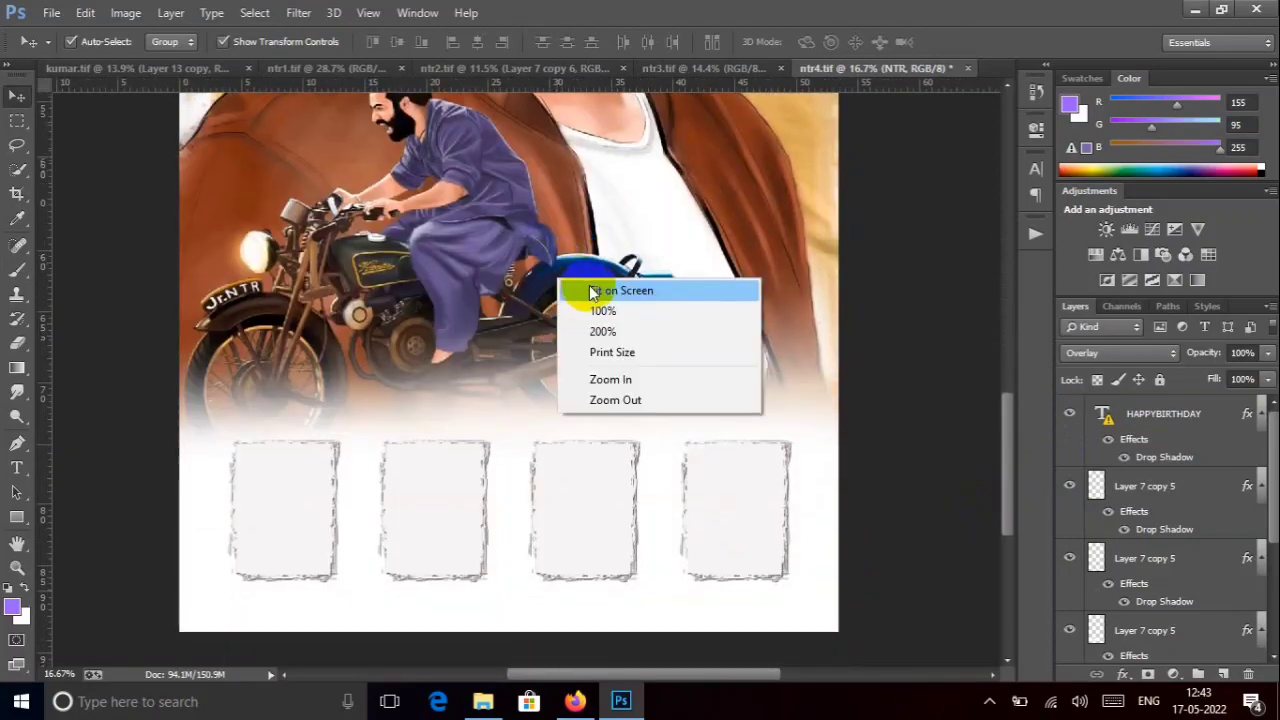
key(ctrl+0)
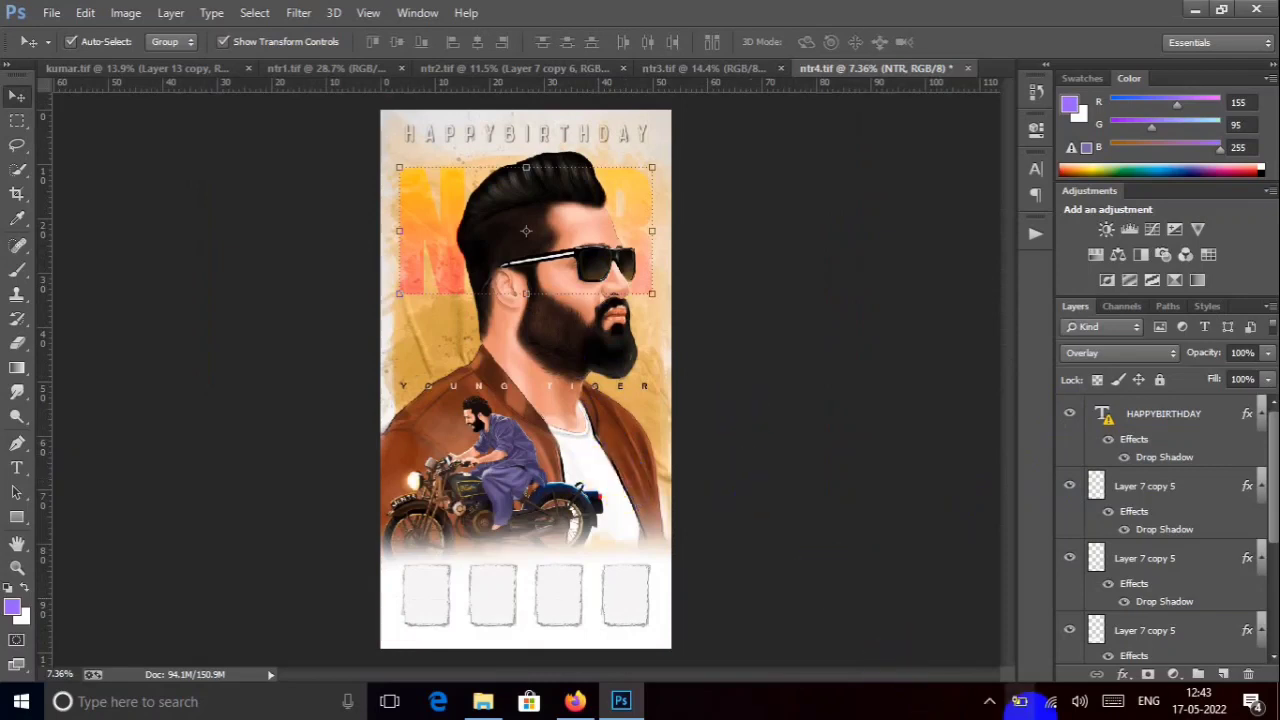
click(993, 704)
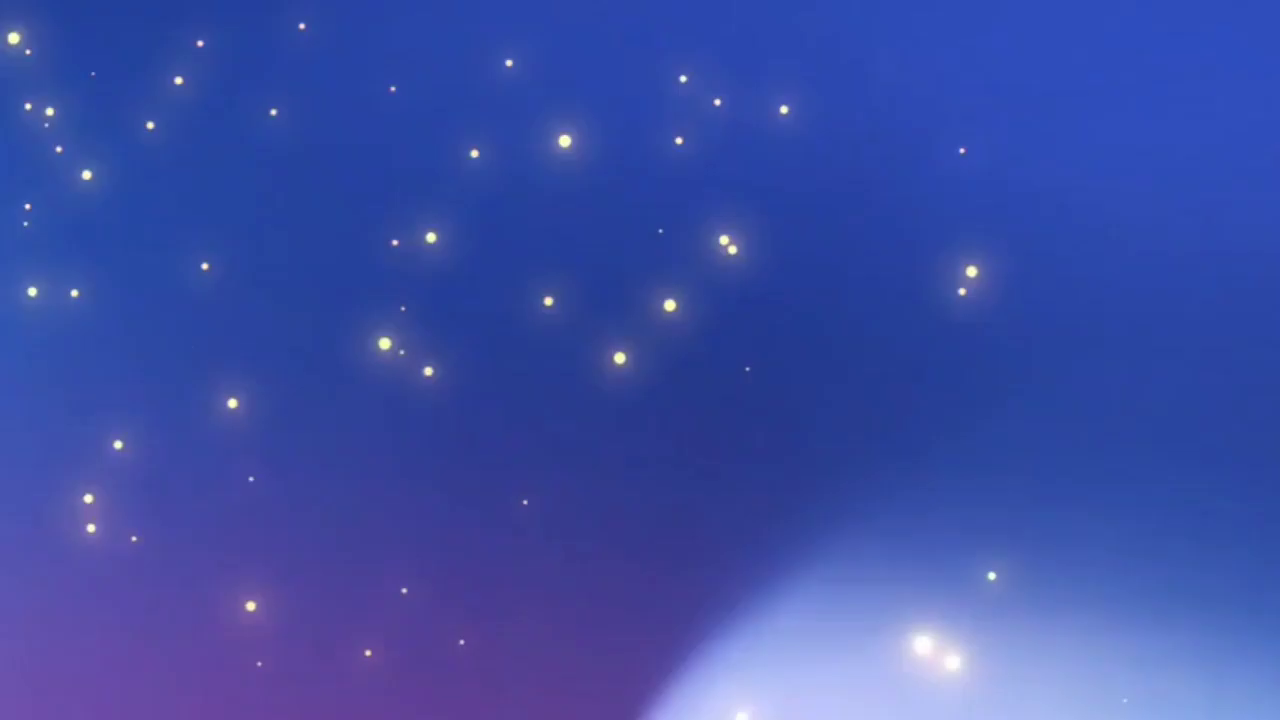